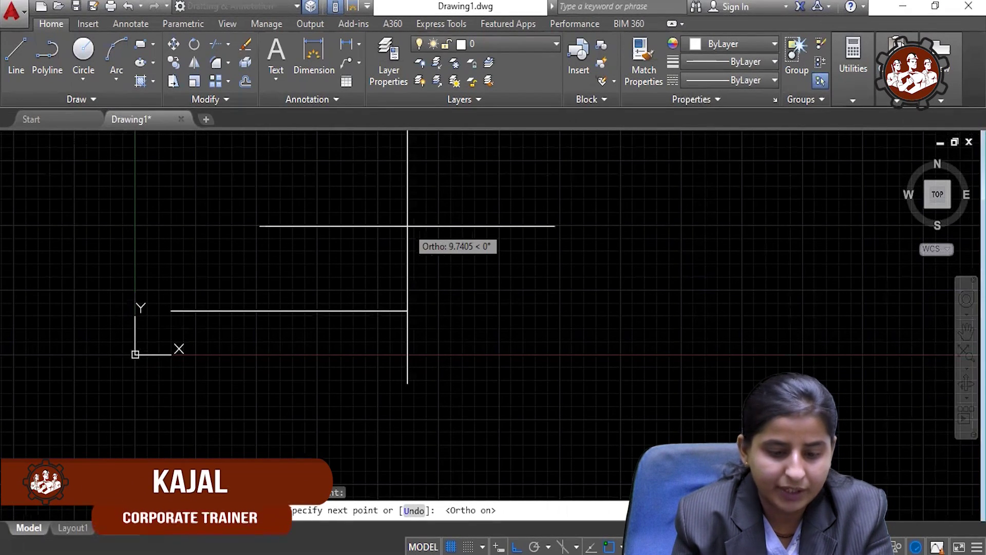
Step: Draw a 100-unit segment, undo it with U, then redraw the 100-unit bottom edge
text(100)
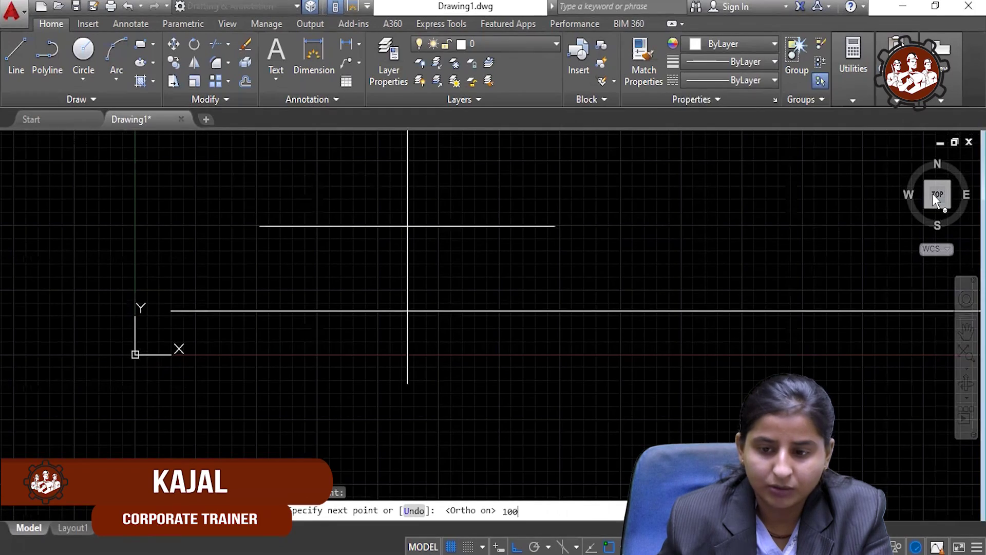
key(Return)
scroll(409, 510, down, 5)
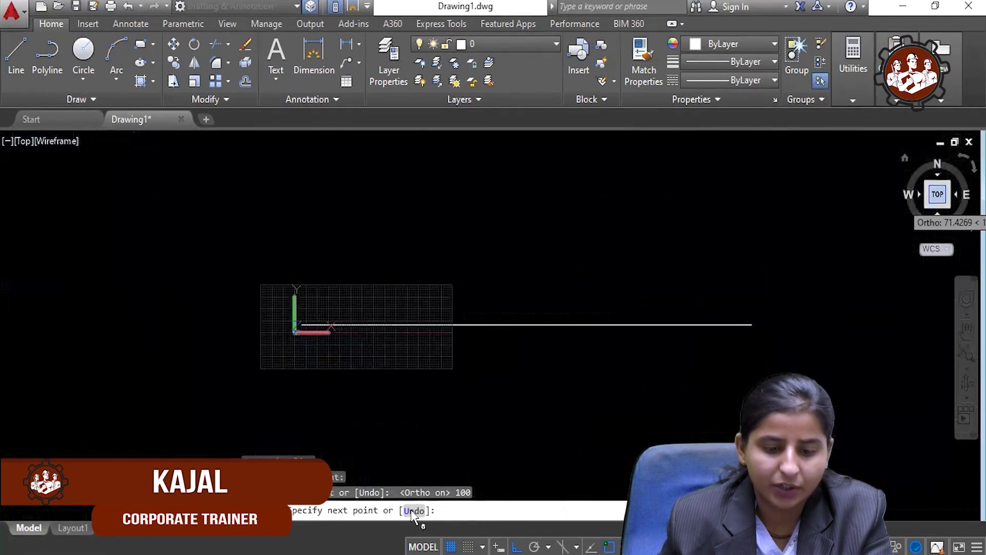
scroll(423, 511, up, 3)
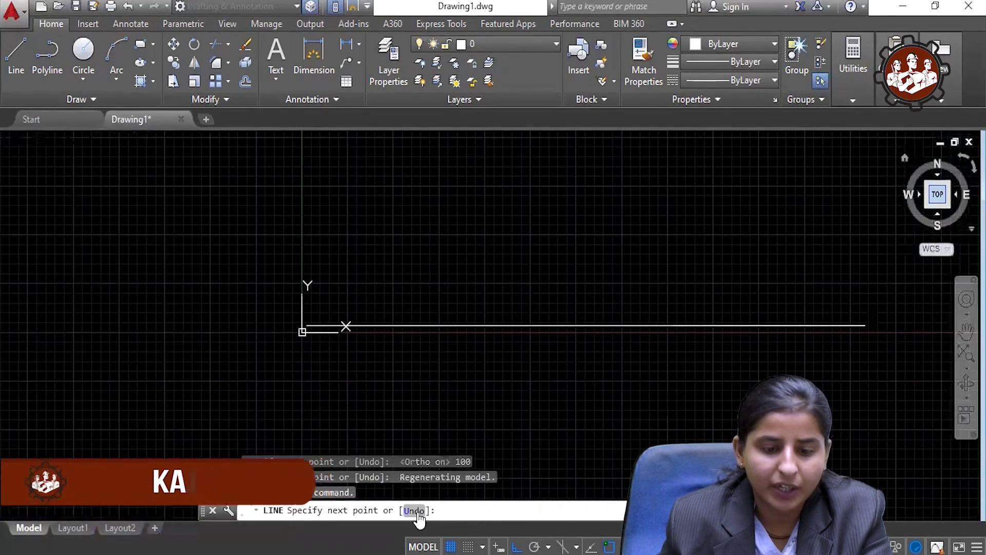
text(U)
key(Return)
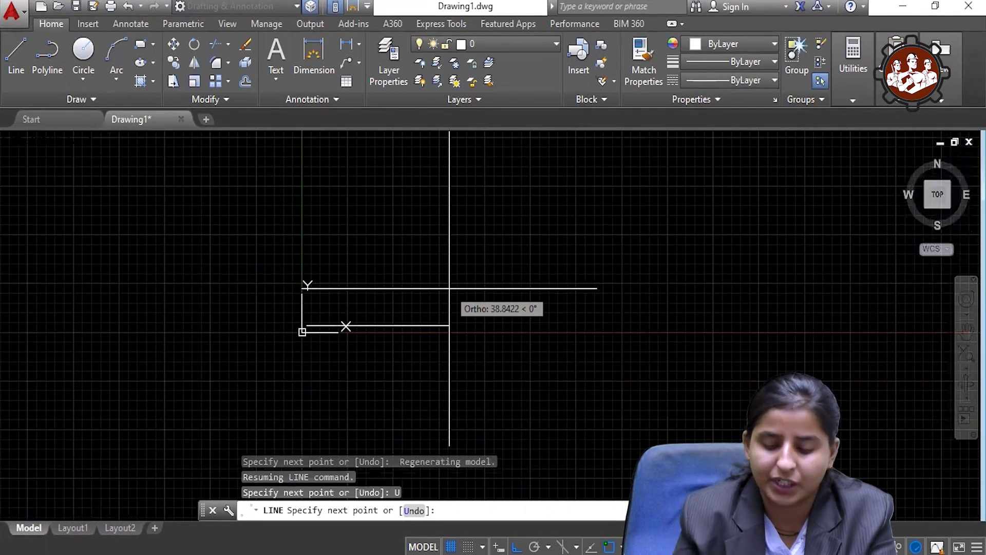
text(100)
key(Return)
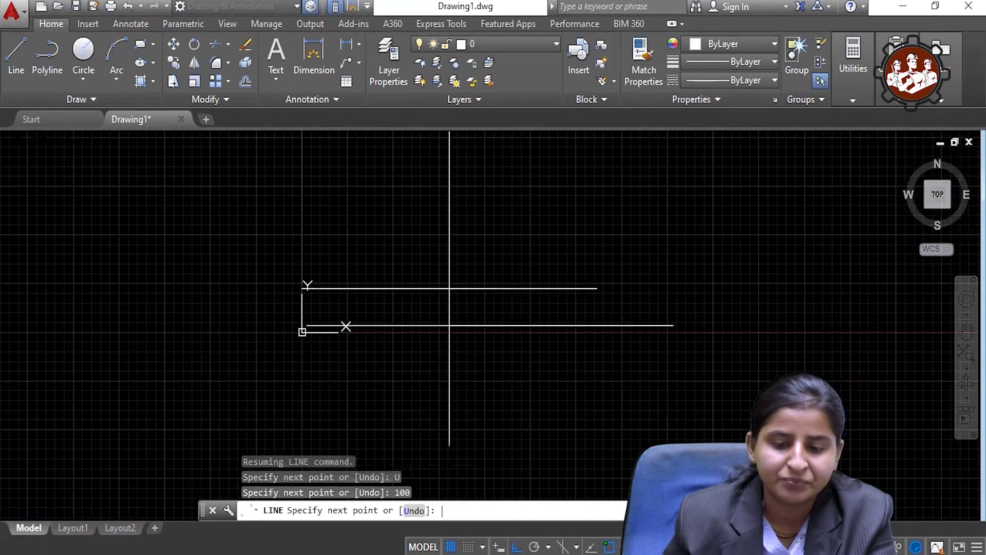
Step: Add the 50, 100 and 50 sides, undoing a mistaken 500 entry, closing the rectangle
text(50)
key(Return)
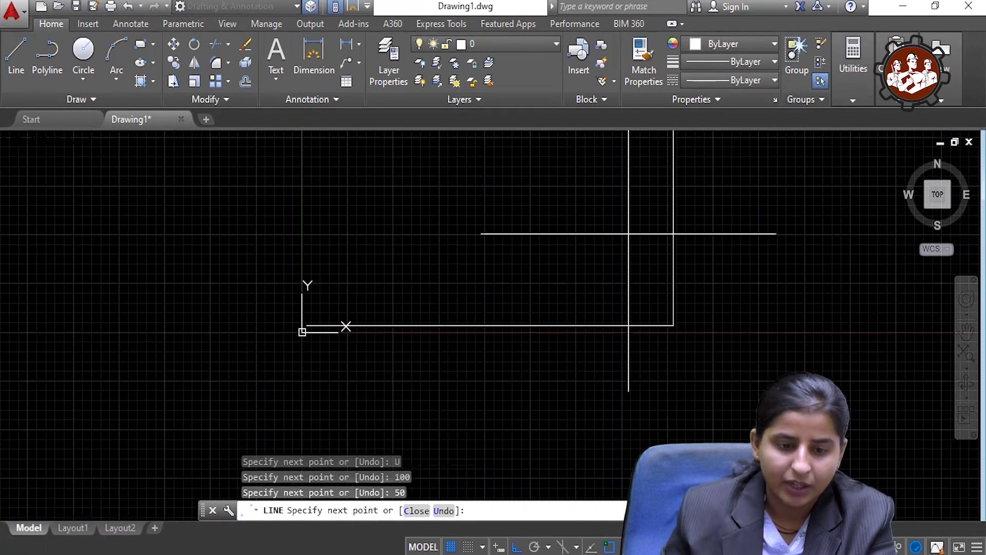
text(100)
key(Return)
text(500)
key(Return)
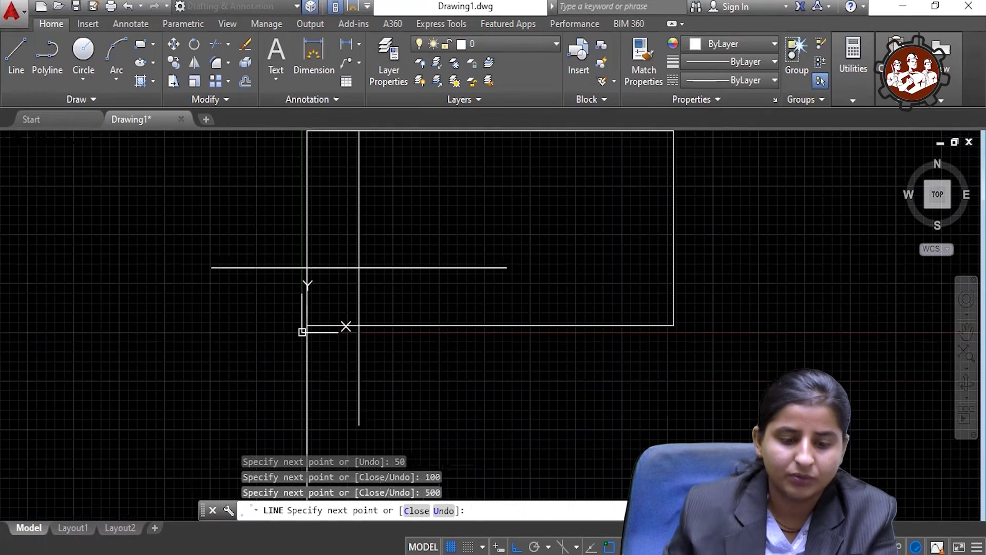
key(ctrl+z)
text(50)
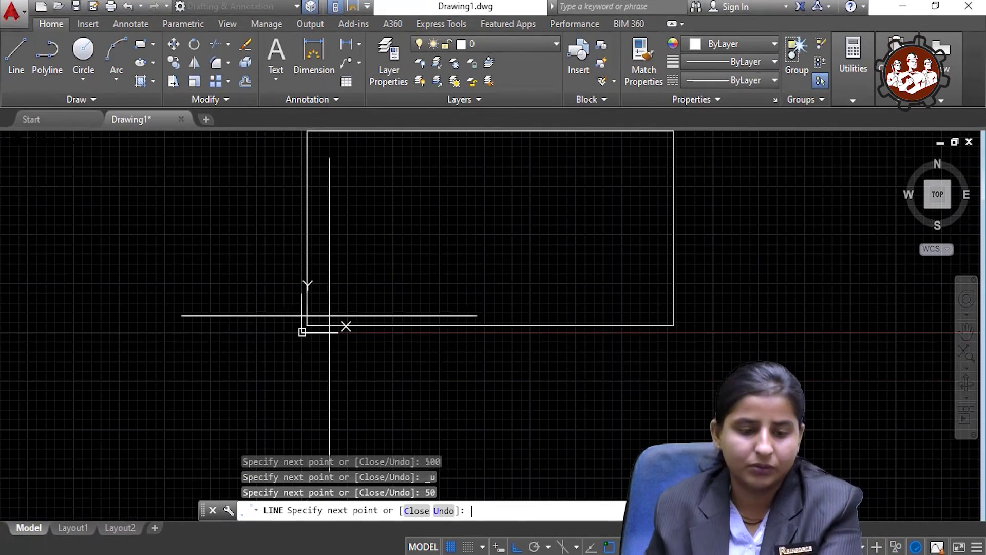
key(Return)
key(Return)
scroll(335, 314, down, 4)
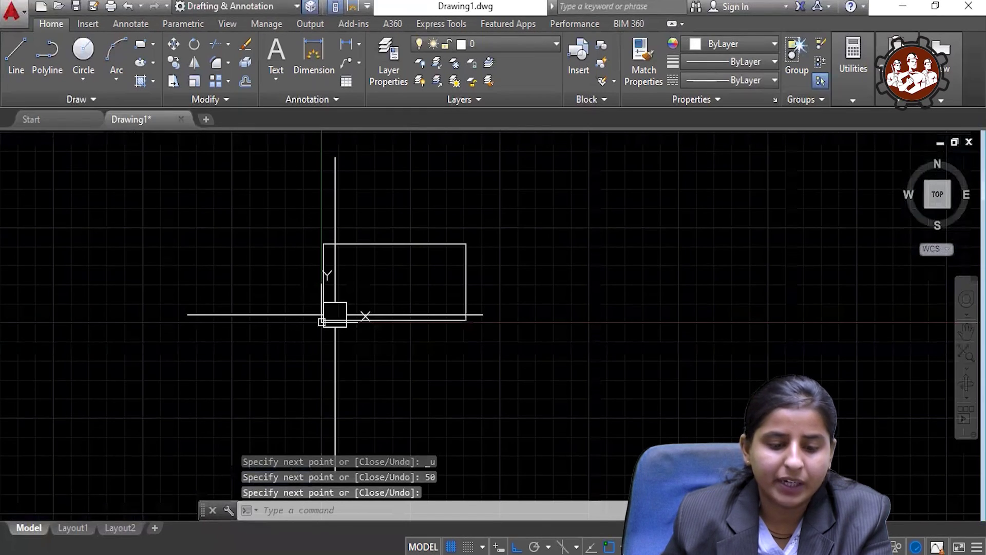
Step: Add a 100.0000 linear dimension across the rectangle's top corners, placed above the edge
scroll(385, 266, up, 2)
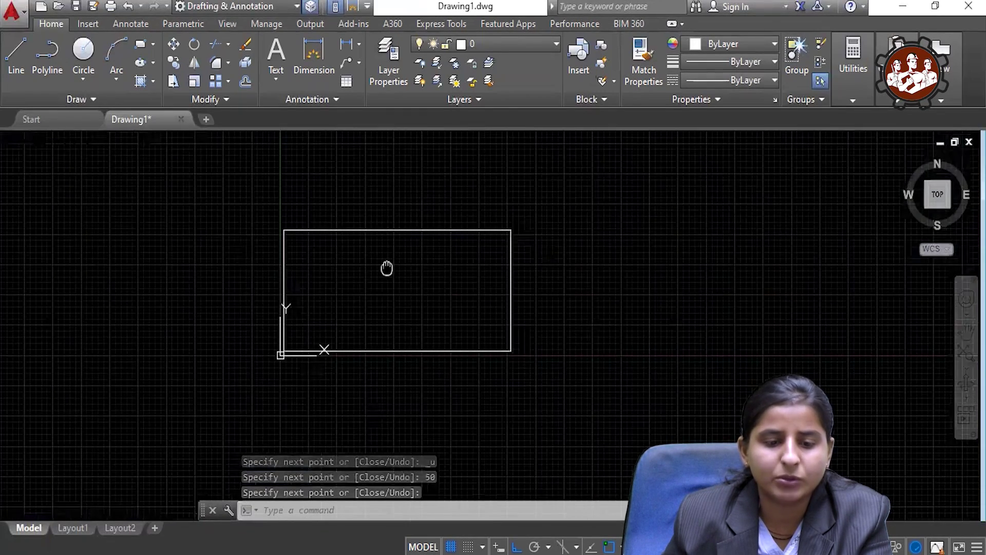
middle_drag(385, 267, 351, 280)
scroll(350, 284, up, 2)
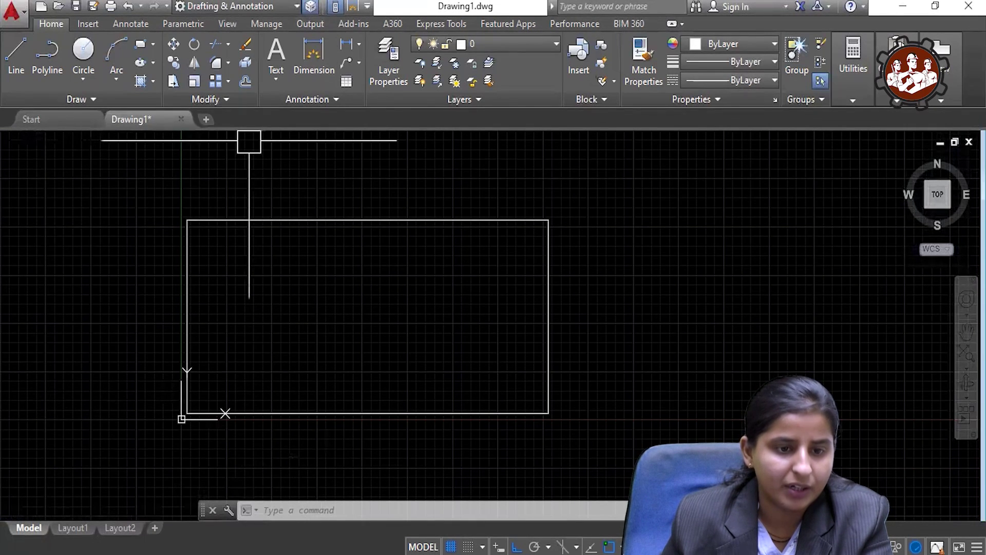
click(317, 74)
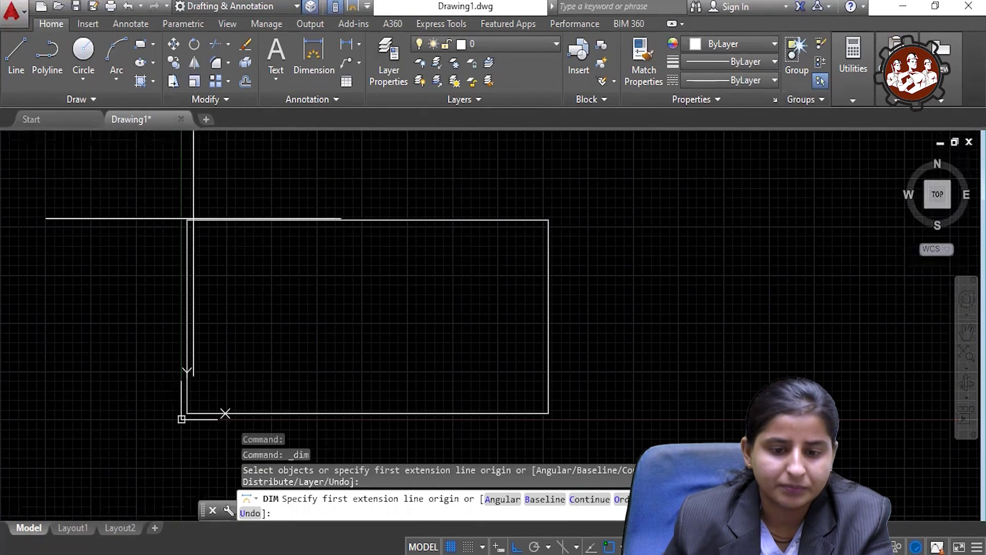
click(188, 221)
click(548, 220)
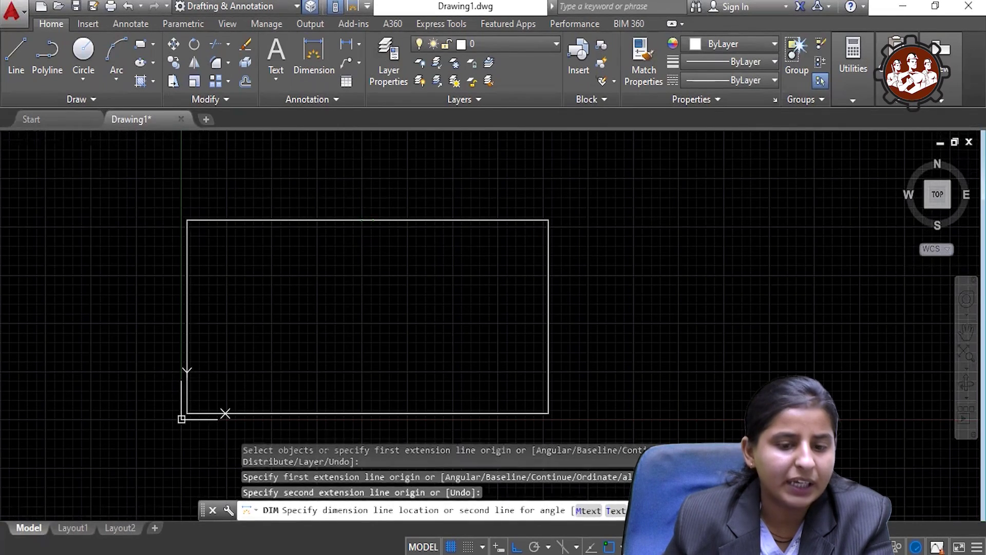
click(388, 198)
scroll(330, 221, up, 5)
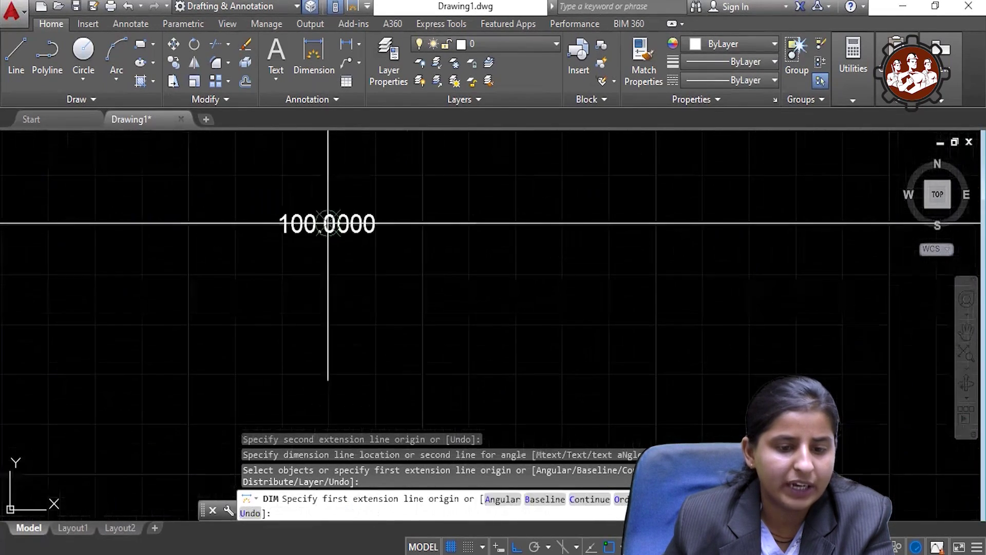
scroll(319, 221, up, 2)
right_click(382, 204)
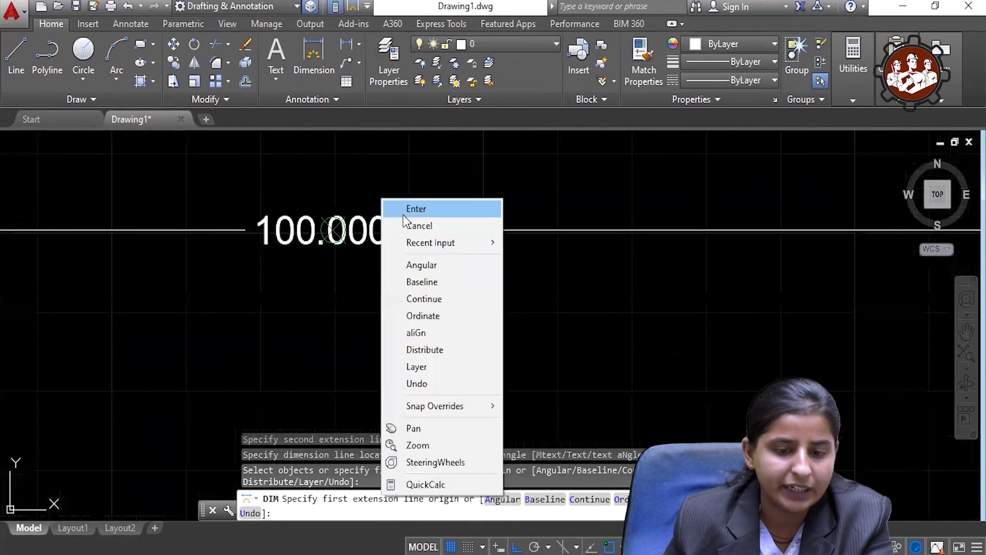
click(416, 209)
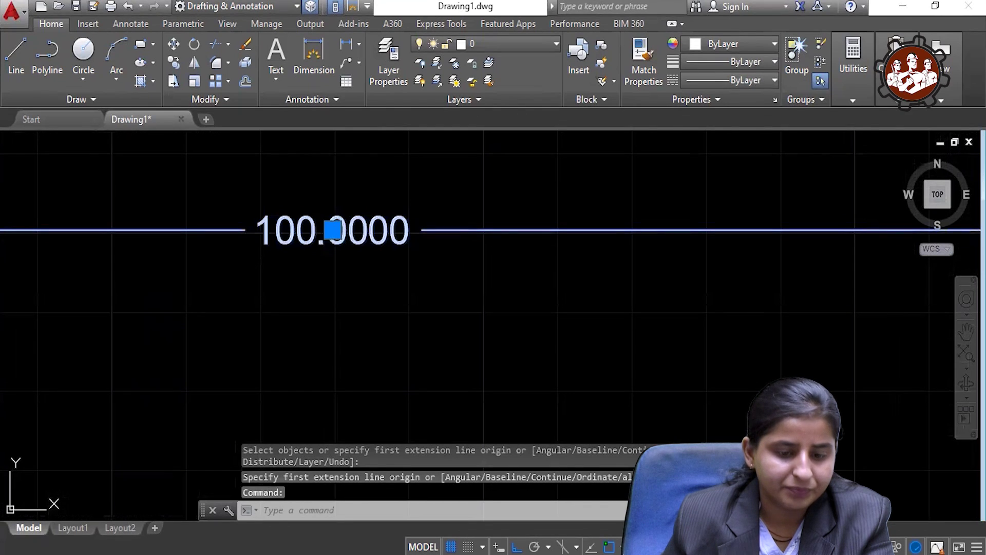
Step: Change that dimension's text height to 1.5 in the Text Editor
double_click(318, 237)
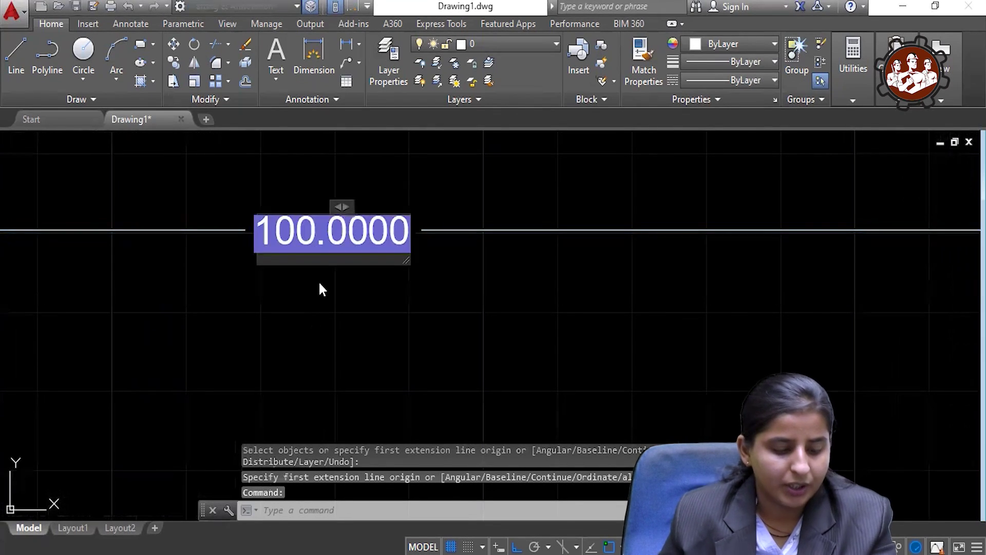
click(260, 235)
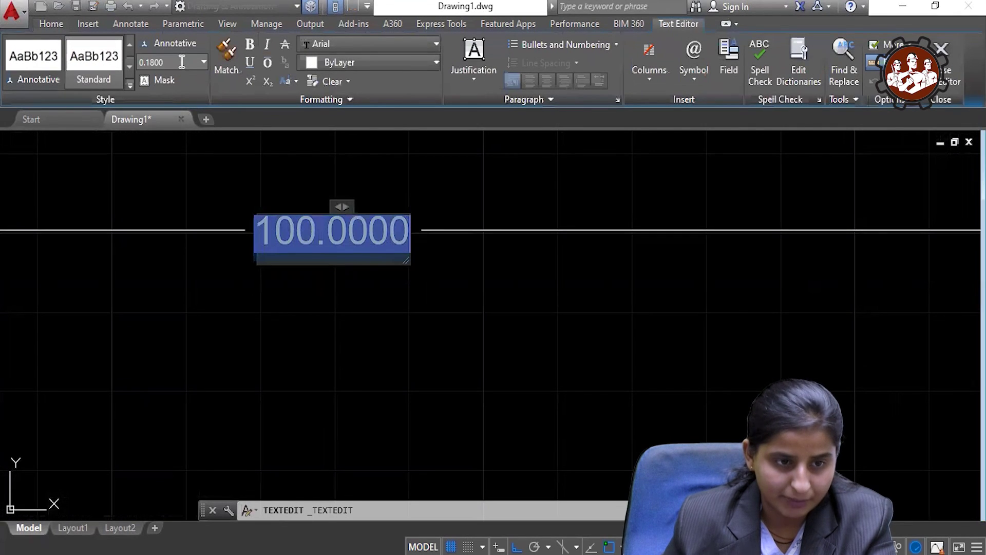
double_click(182, 62)
text(1)
key(Return)
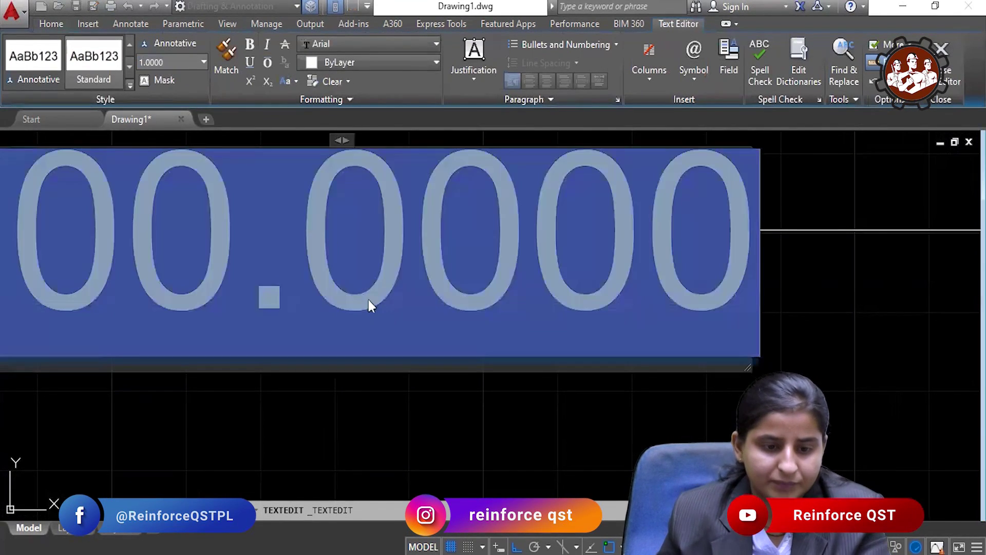
scroll(371, 305, down, 10)
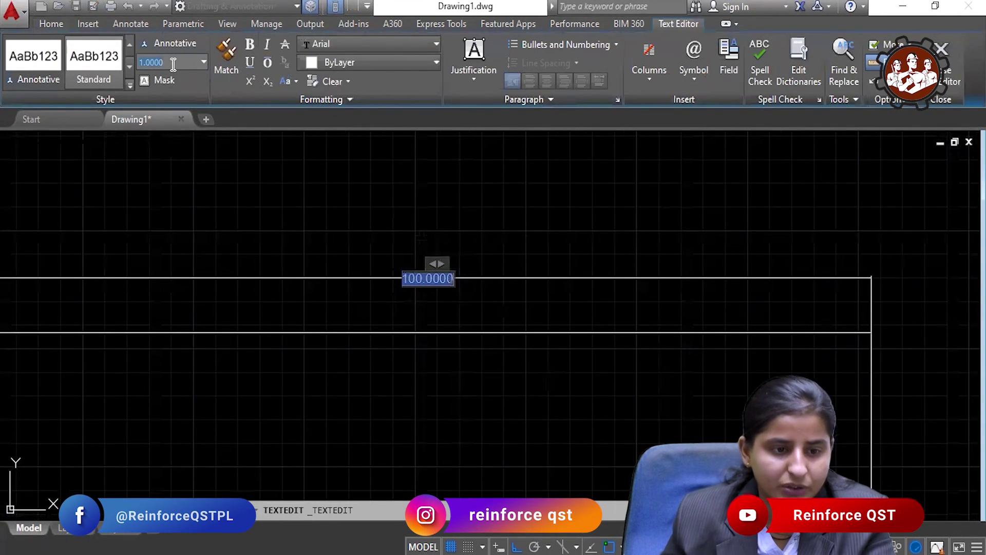
text(1.5)
key(Return)
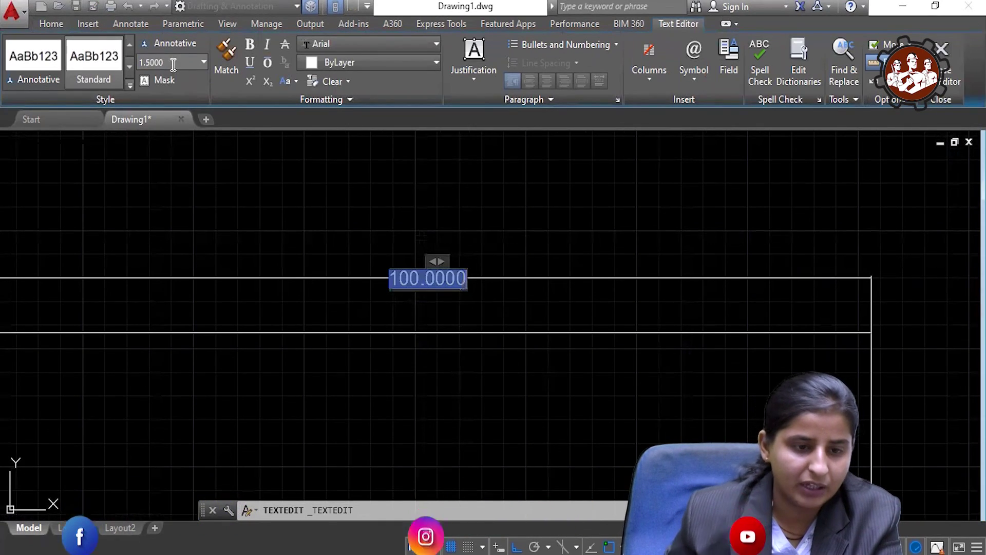
click(354, 239)
scroll(349, 241, down, 4)
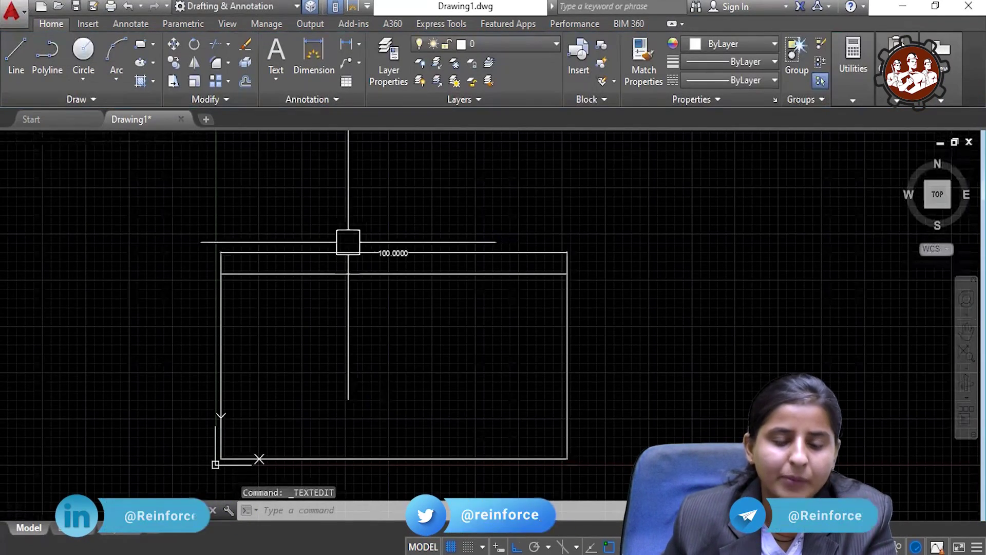
Step: Dimension the rectangle's right side by picking its two right-hand corners
middle_drag(408, 297, 365, 277)
mouse_move(432, 277)
middle_down()
mouse_move(441, 257)
mouse_move(455, 267)
mouse_move(446, 243)
middle_up()
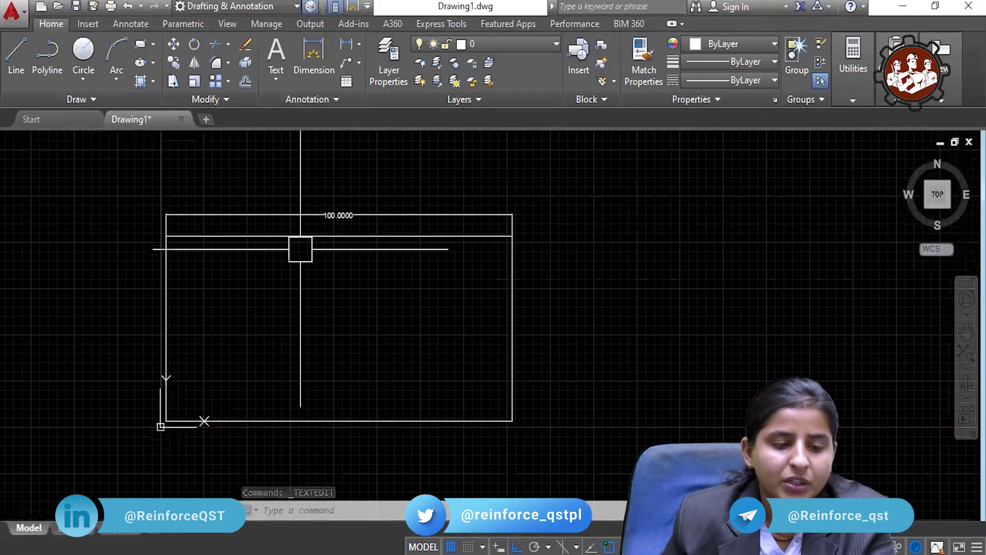
middle_drag(473, 279, 423, 268)
middle_drag(410, 303, 350, 280)
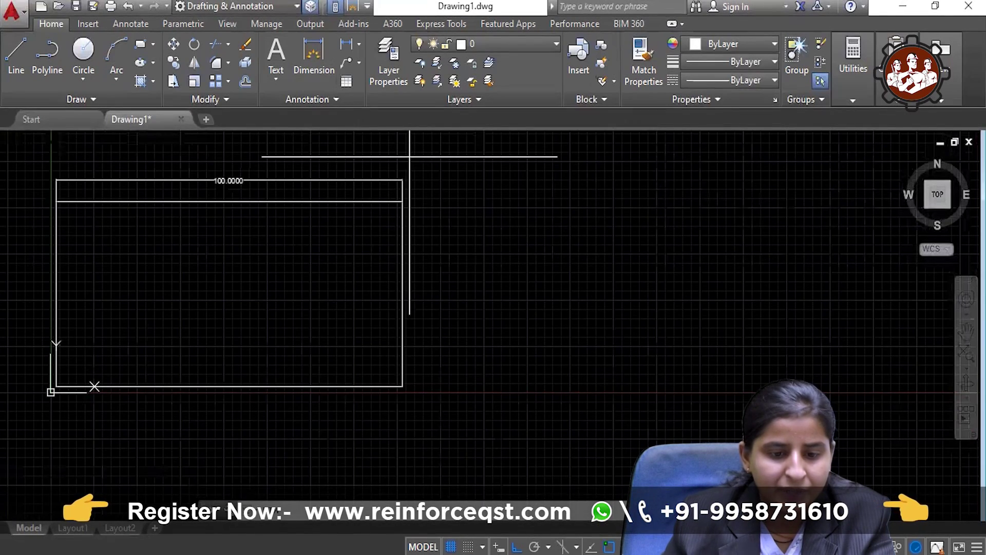
click(402, 387)
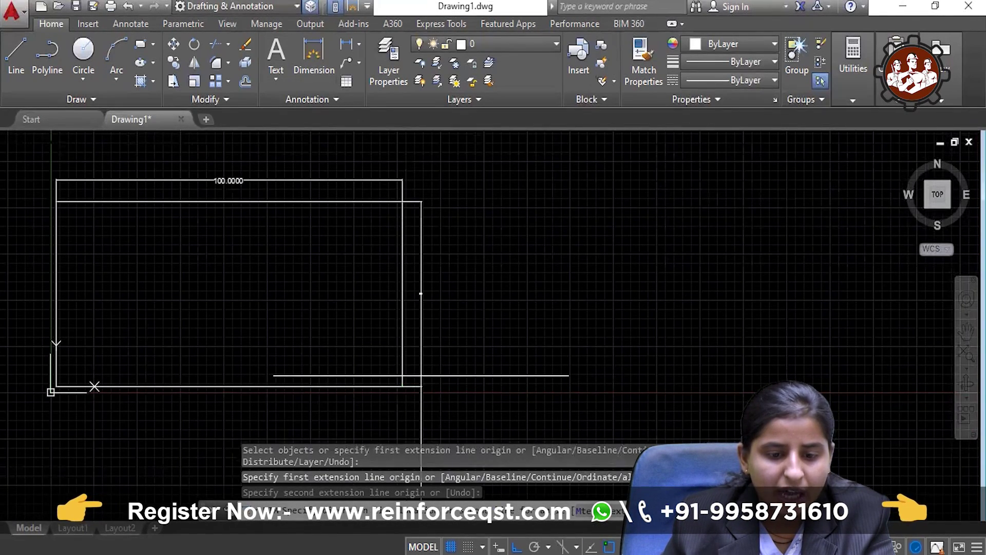
click(421, 385)
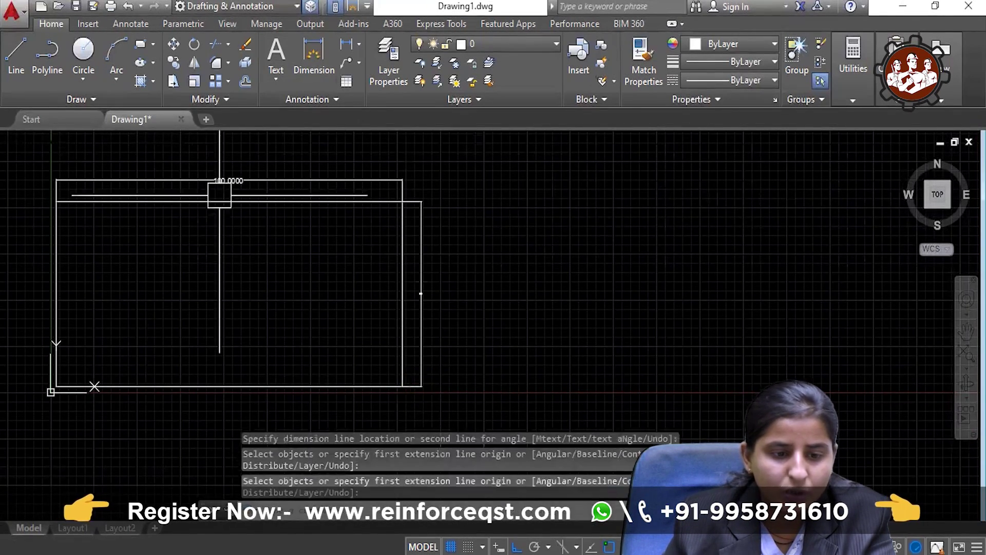
key(Escape)
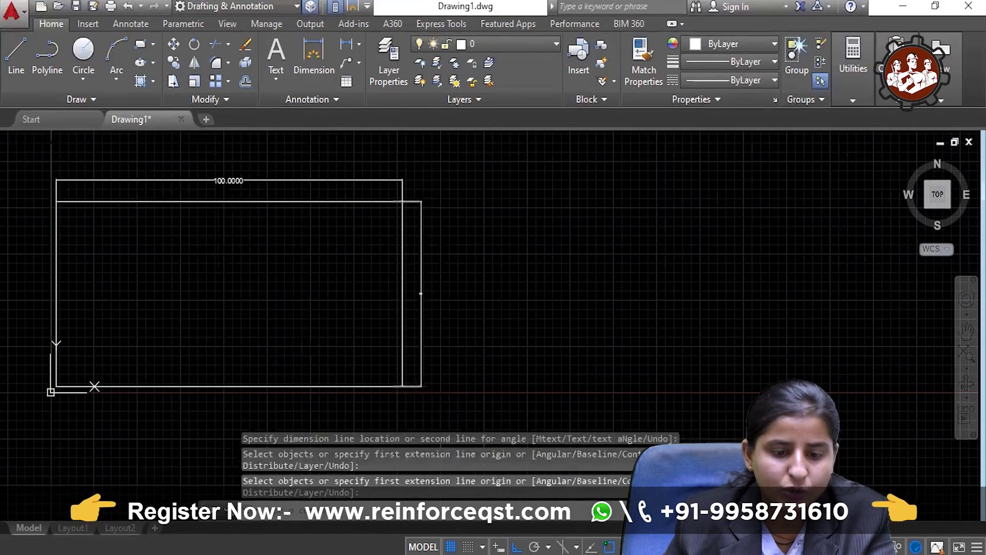
Step: Set the 50.0000 dimension's text height to 1.5 and recentre the rectangle in view
click(420, 293)
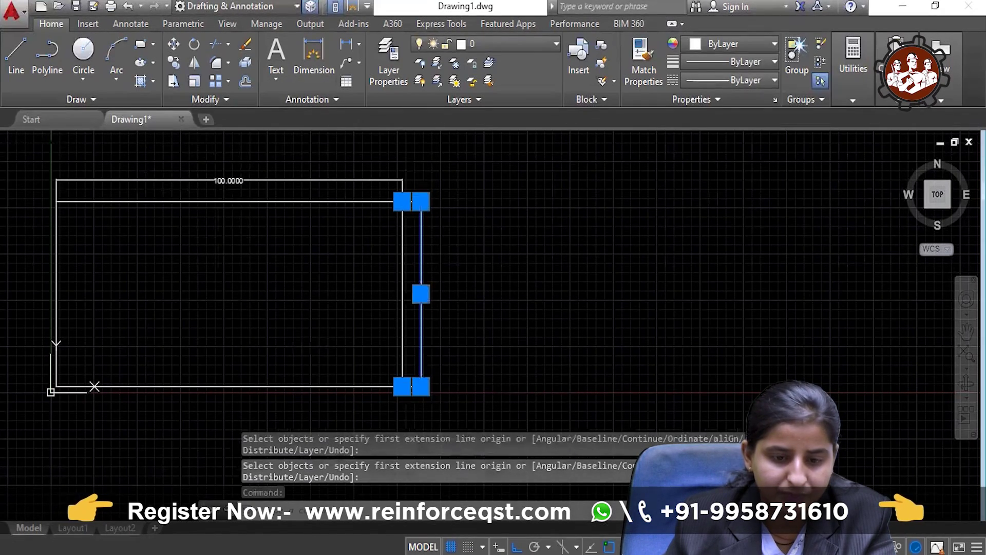
double_click(436, 294)
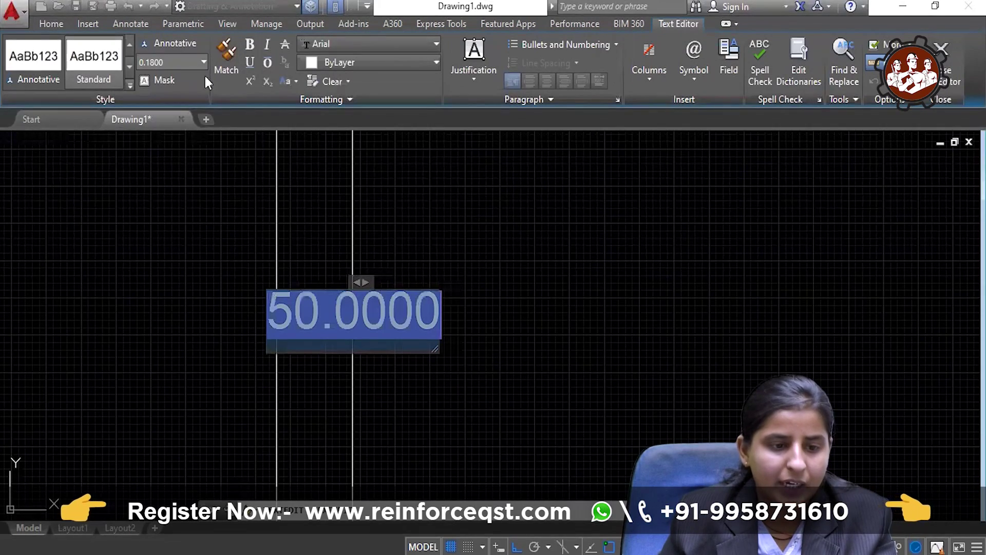
click(179, 61)
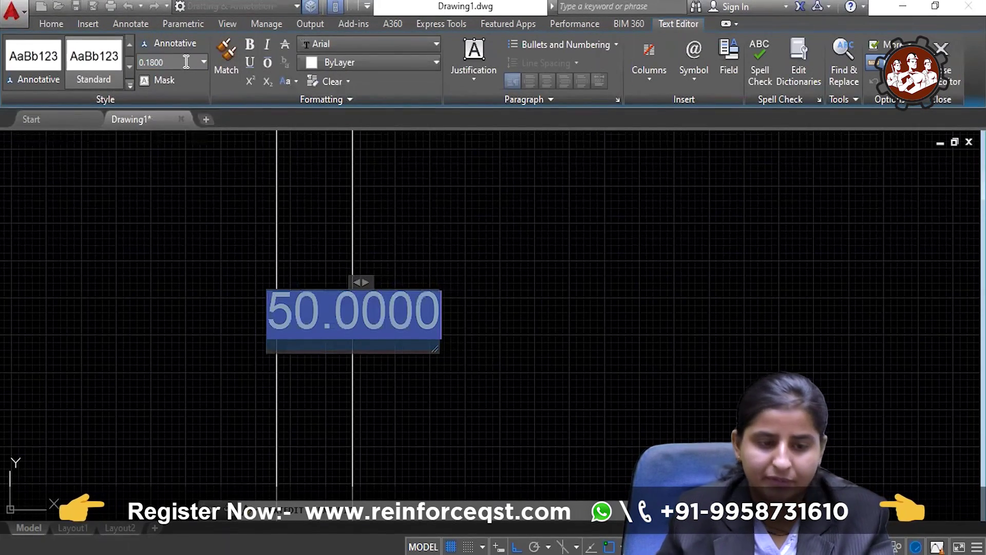
key(Return)
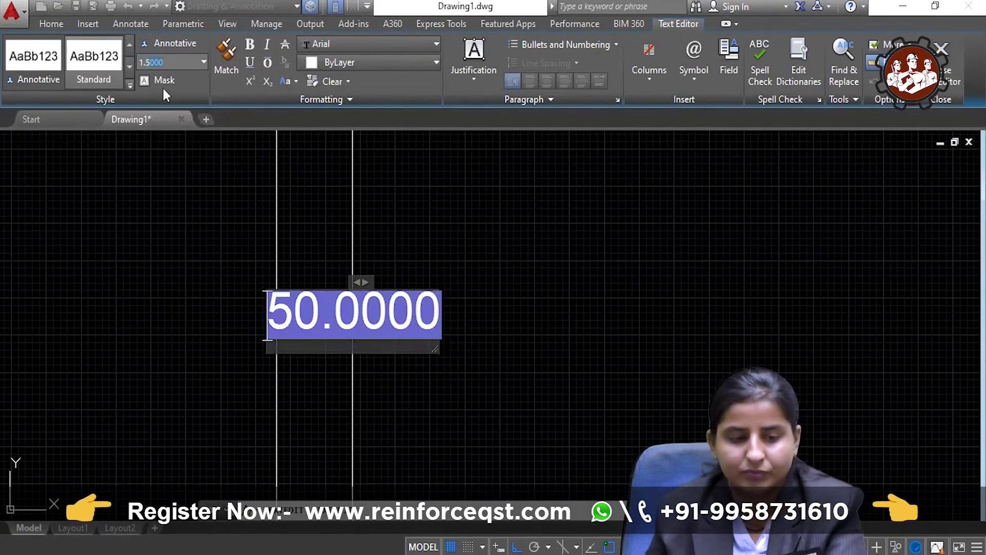
text(1.5)
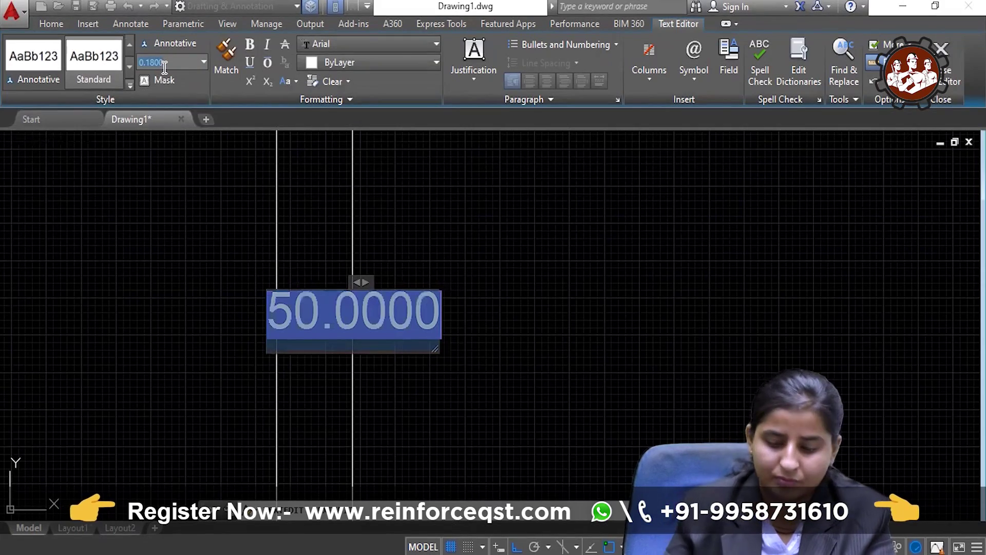
key(Return)
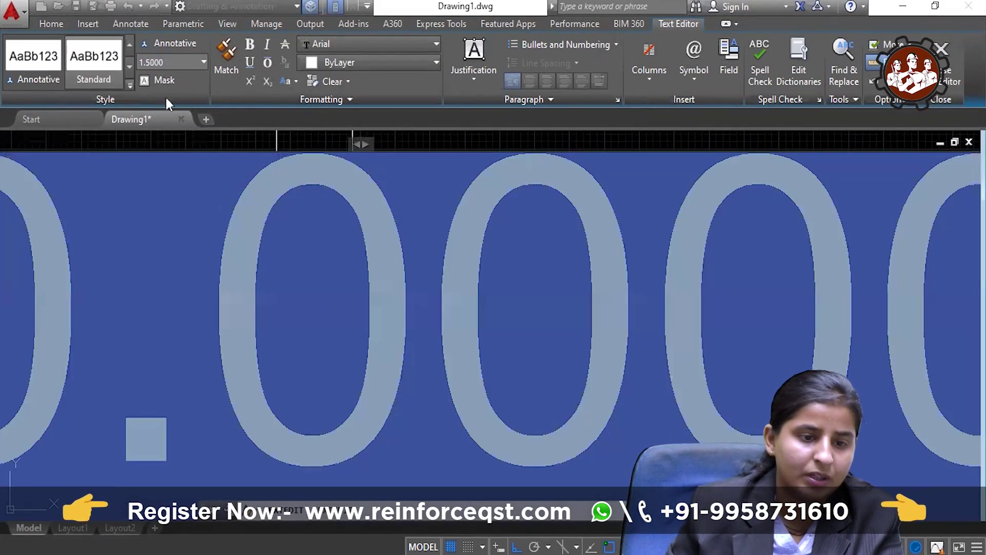
scroll(319, 266, down, 5)
scroll(319, 266, down, 3)
click(381, 249)
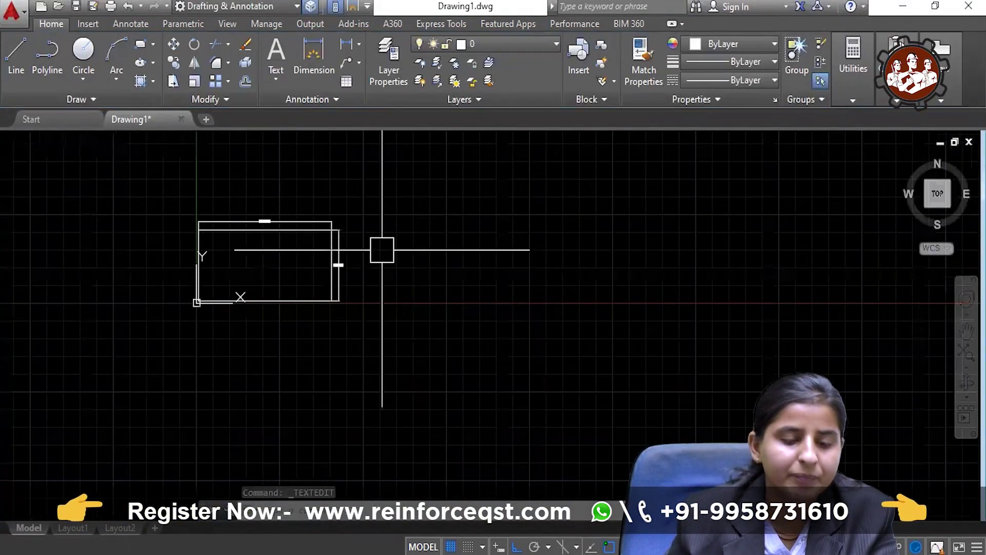
scroll(321, 258, up, 2)
scroll(319, 242, up, 3)
scroll(420, 244, down, 2)
middle_drag(420, 245, 495, 247)
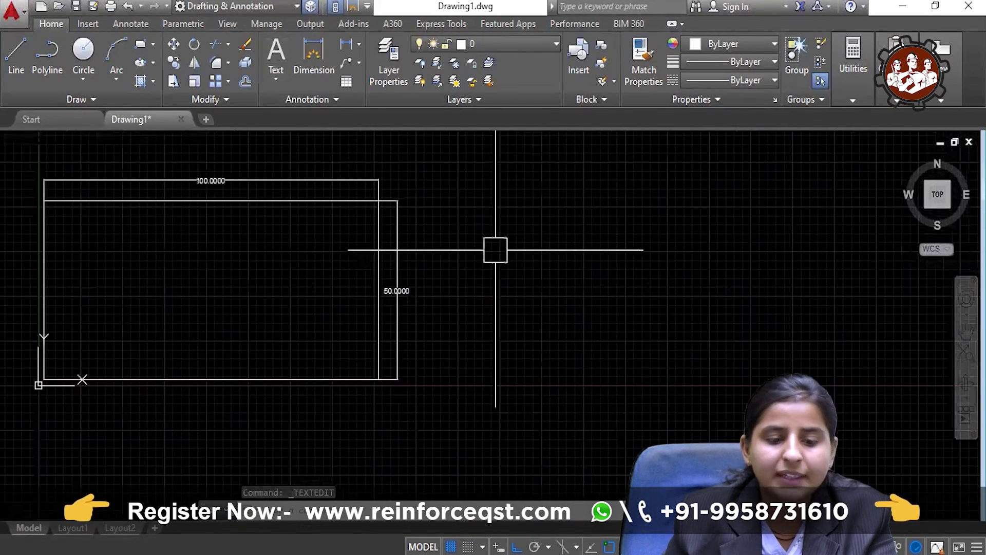
middle_drag(300, 311, 326, 310)
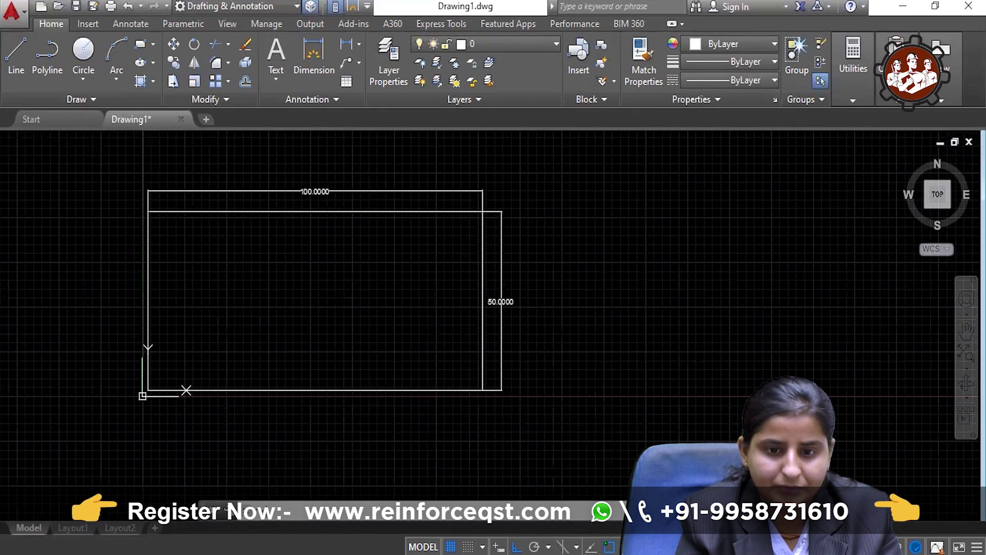
Step: Set the Standard dimension style's arrowheads to Architectural tick
text(d)
key(Return)
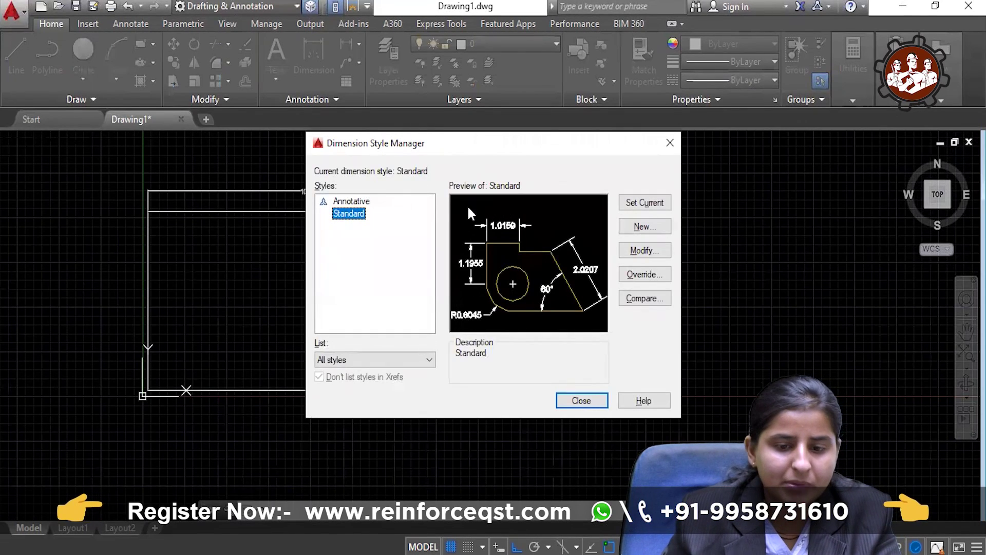
click(631, 254)
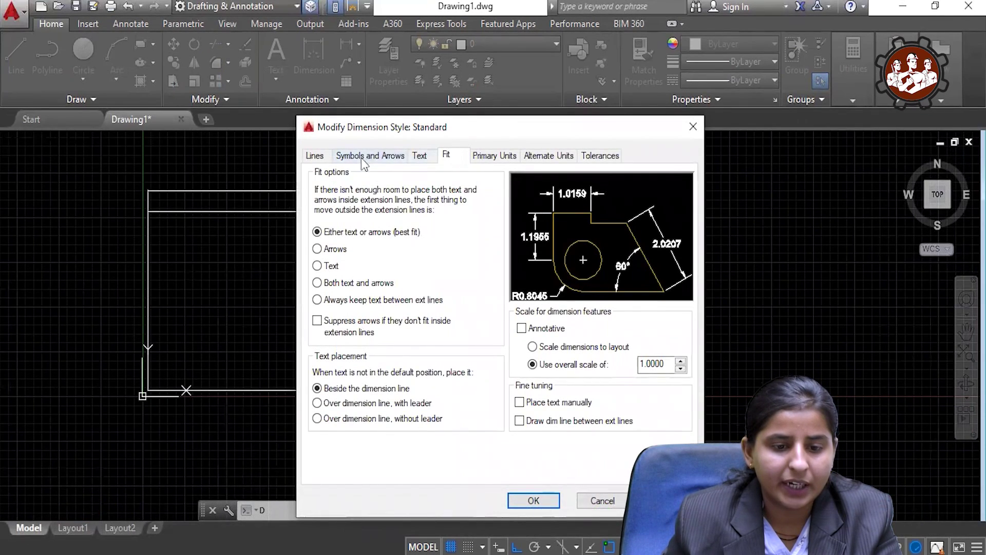
click(380, 158)
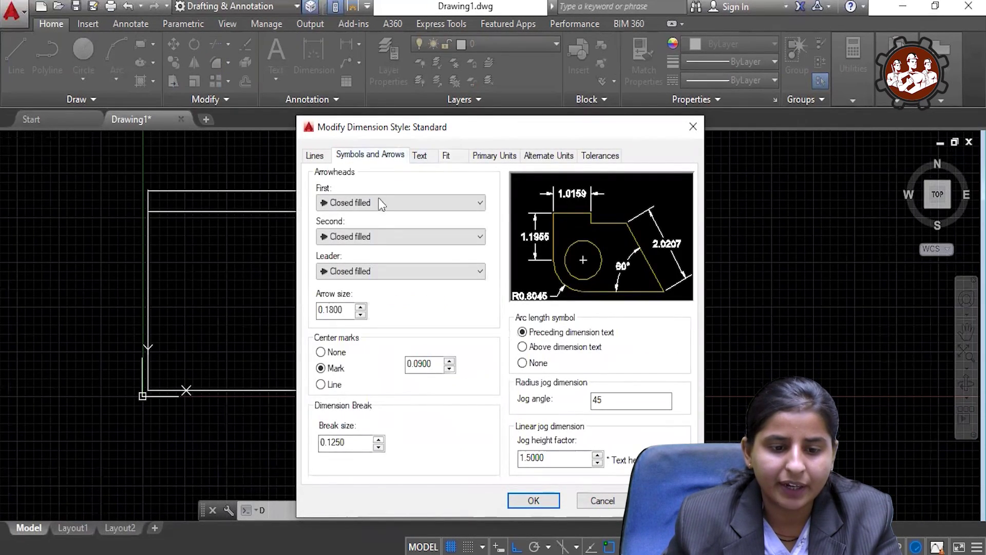
click(338, 204)
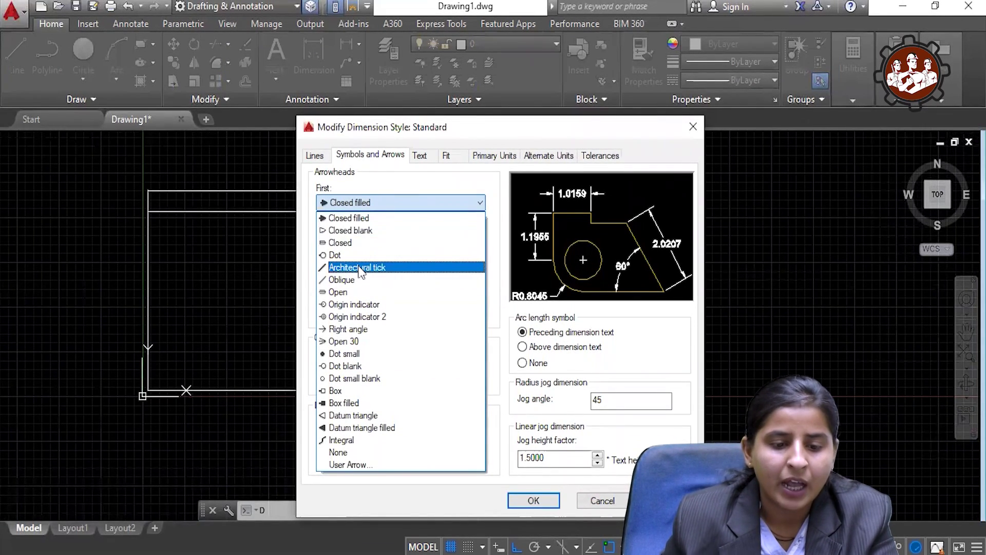
click(333, 267)
click(381, 160)
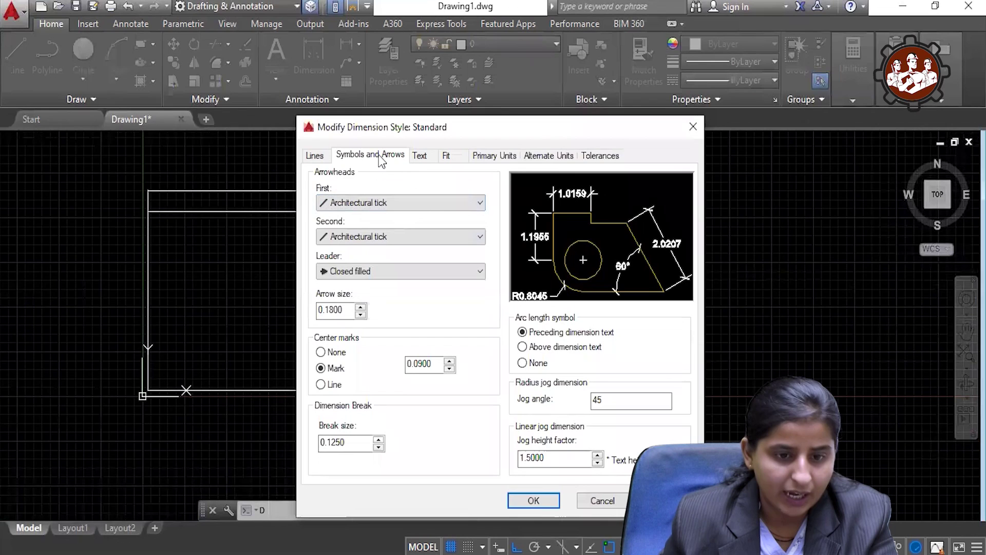
click(359, 203)
click(353, 251)
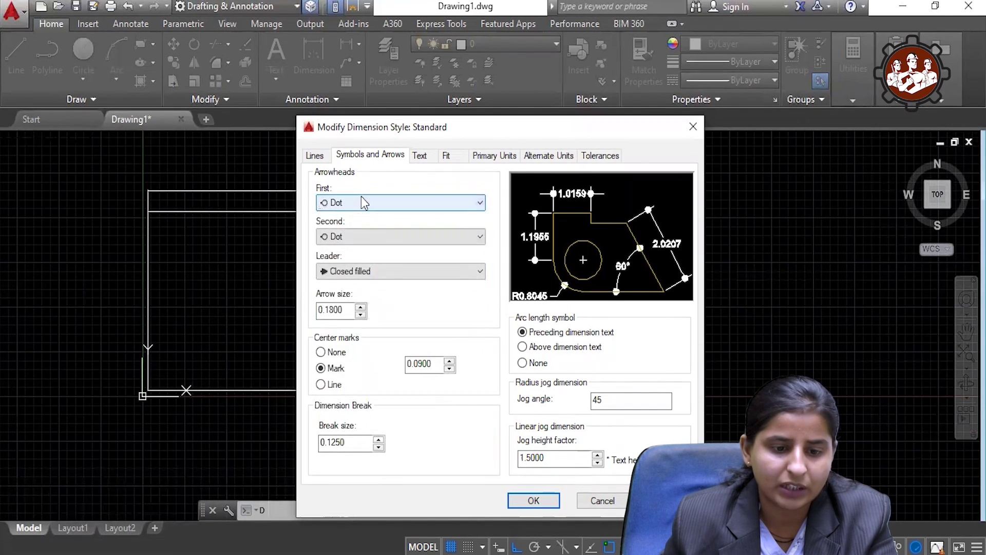
click(361, 197)
click(347, 267)
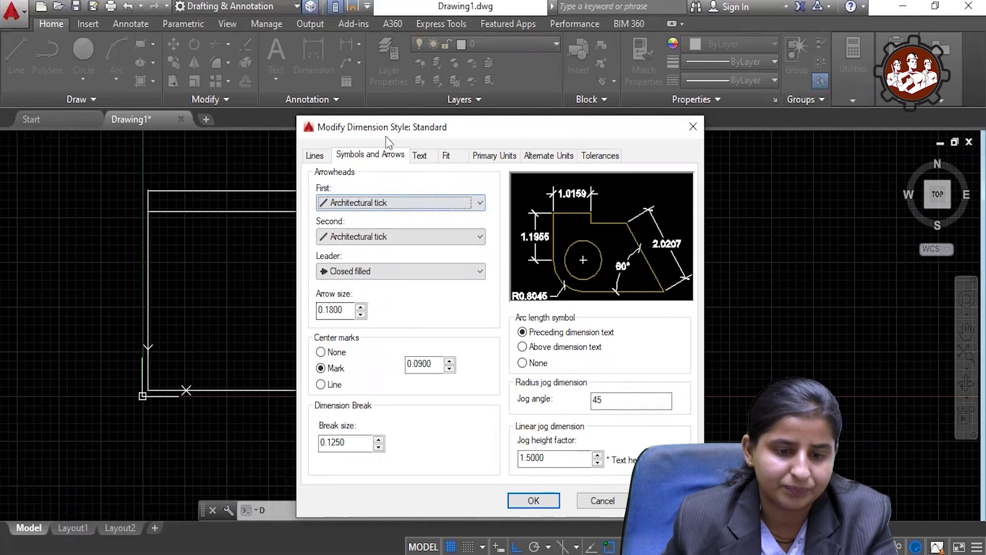
Step: Set the Standard style's overall dimension scale to 10 and apply the changes
click(420, 155)
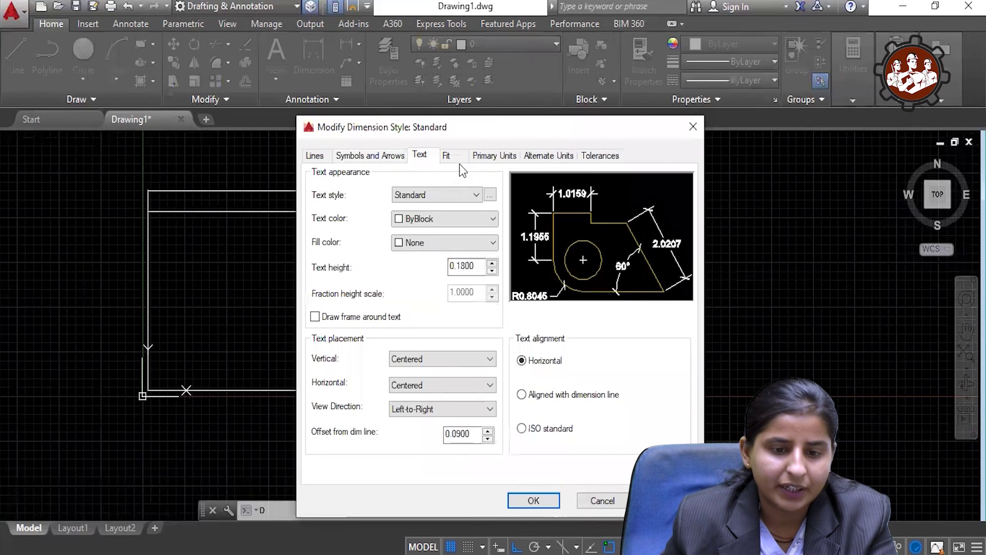
click(448, 156)
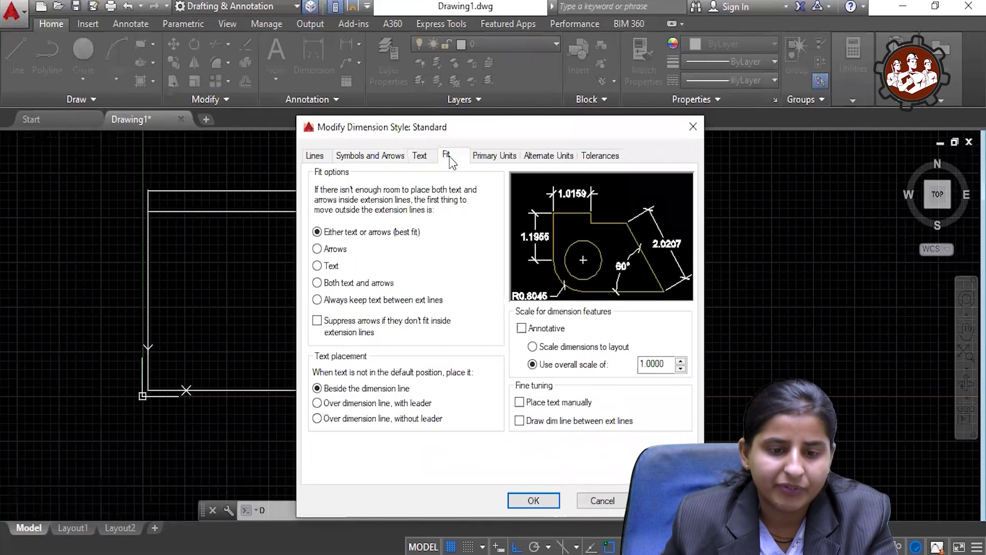
drag(665, 363, 629, 363)
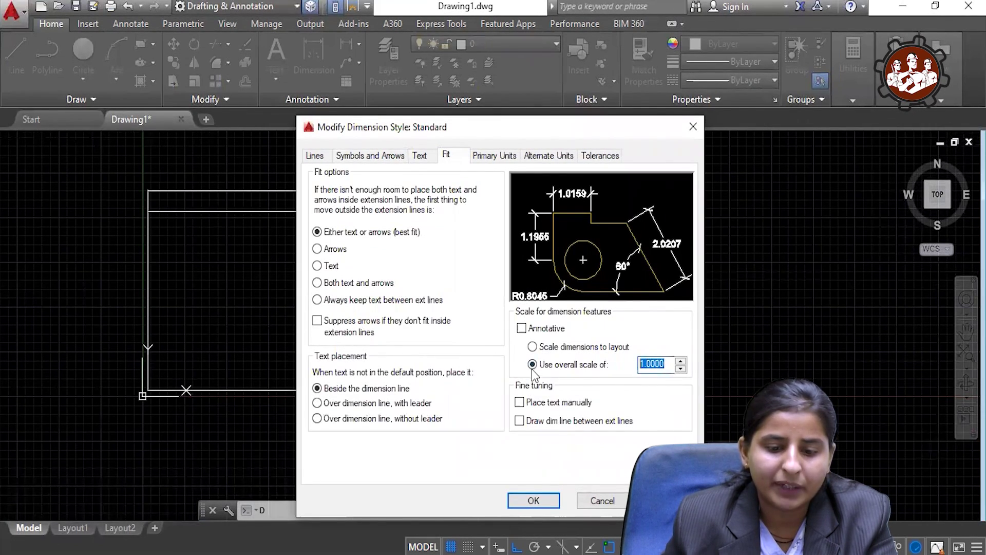
click(667, 363)
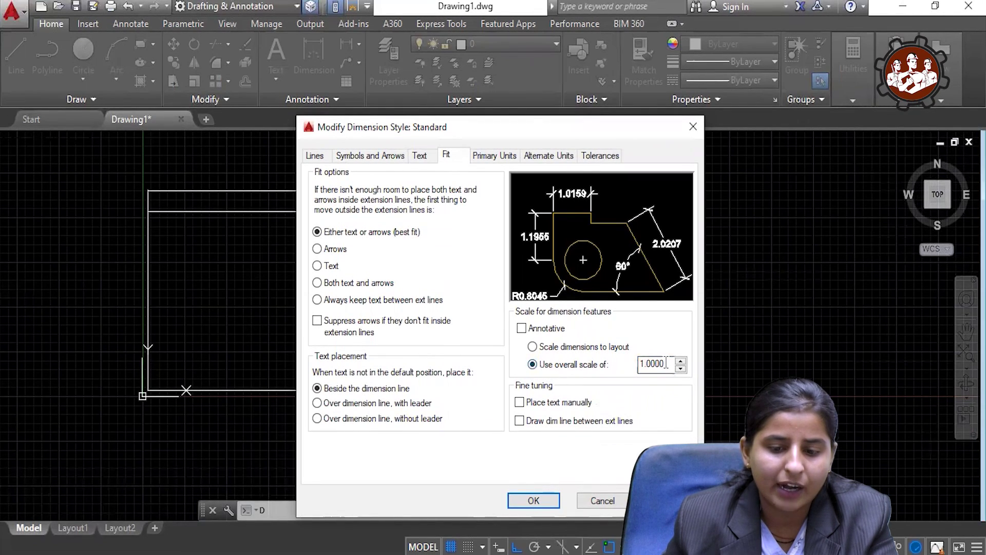
text(10)
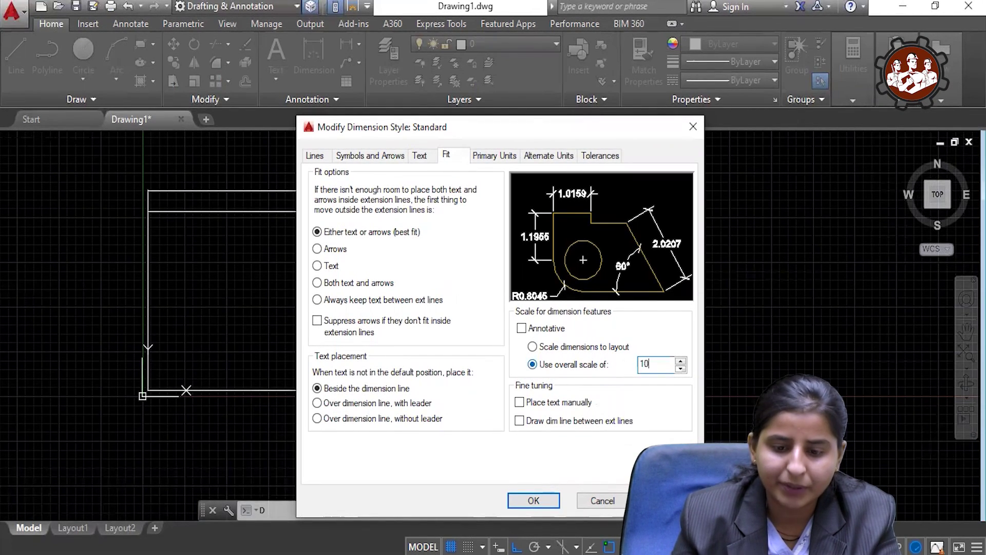
click(534, 501)
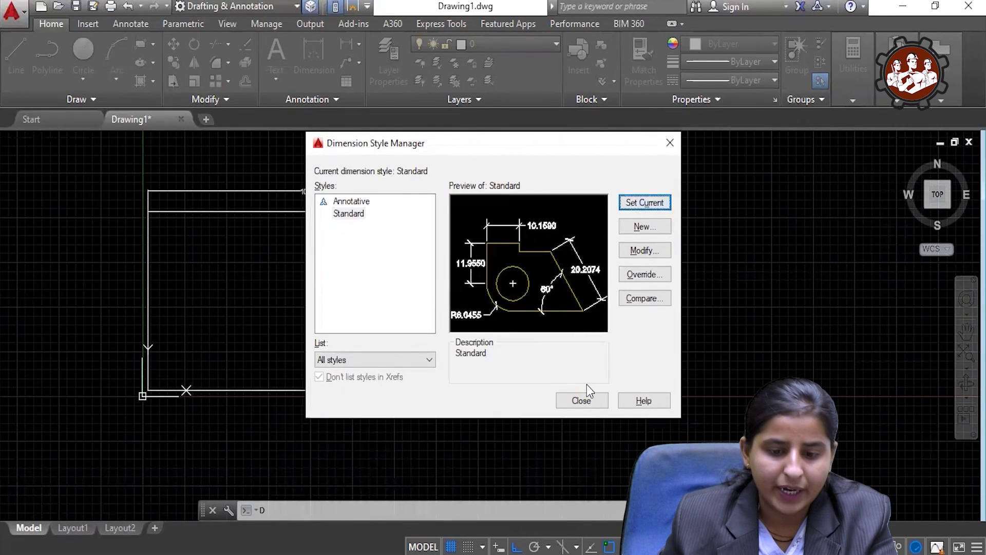
click(588, 403)
click(588, 403)
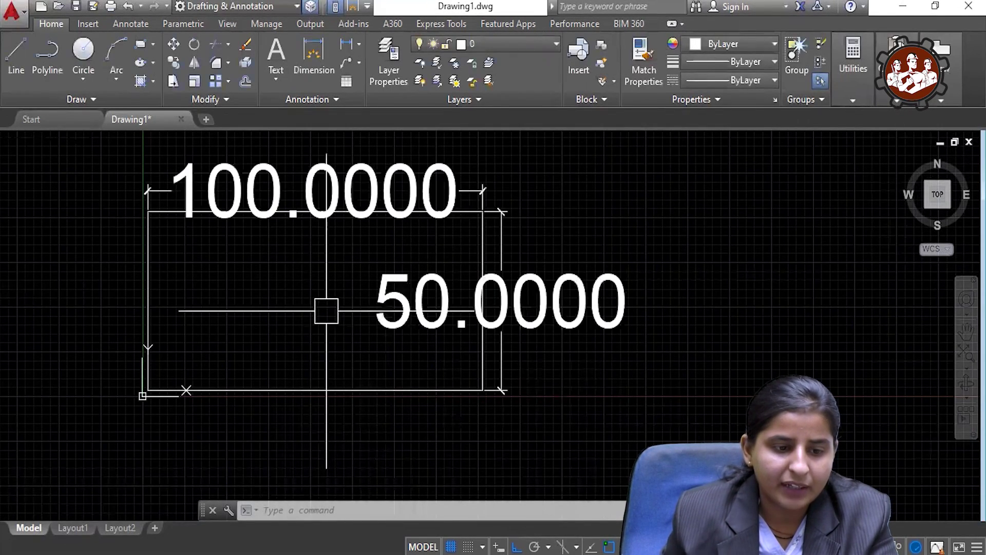
Step: Draw line segments of 100, 50, 100 and 50 from a new start point beside the first rectangle
middle_drag(488, 241, 383, 254)
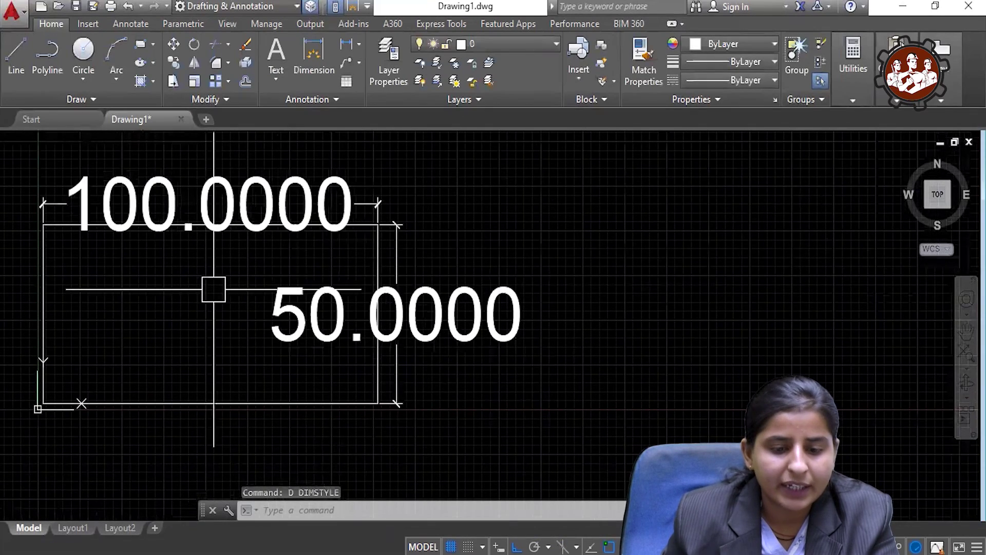
scroll(293, 256, down, 2)
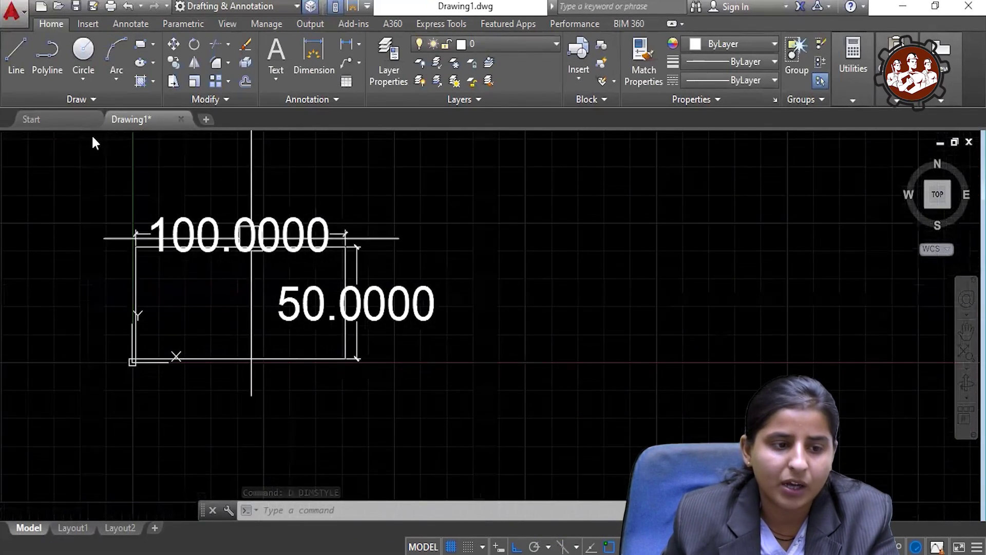
click(16, 54)
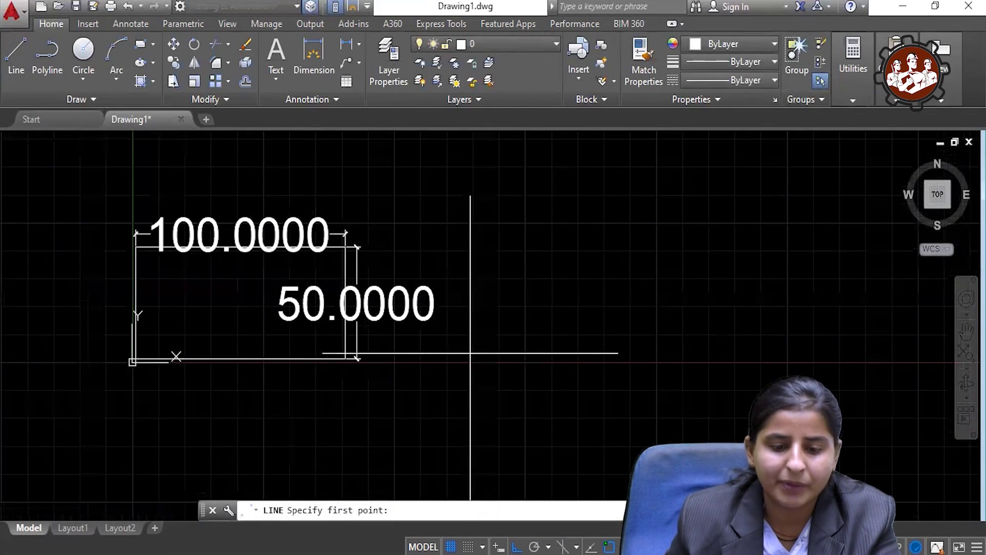
click(470, 353)
text(100)
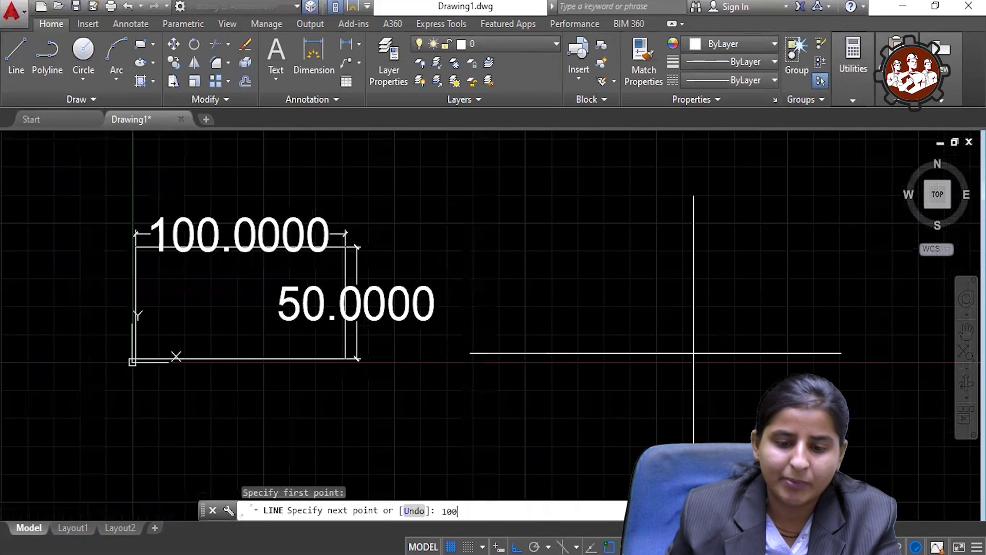
key(Return)
text(50)
key(Return)
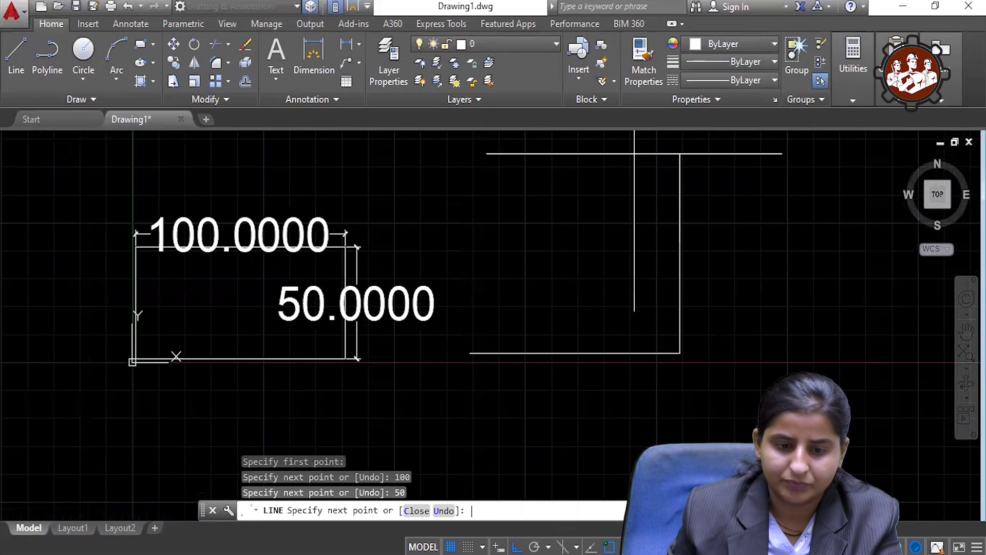
text(100)
key(Return)
text(50)
key(Return)
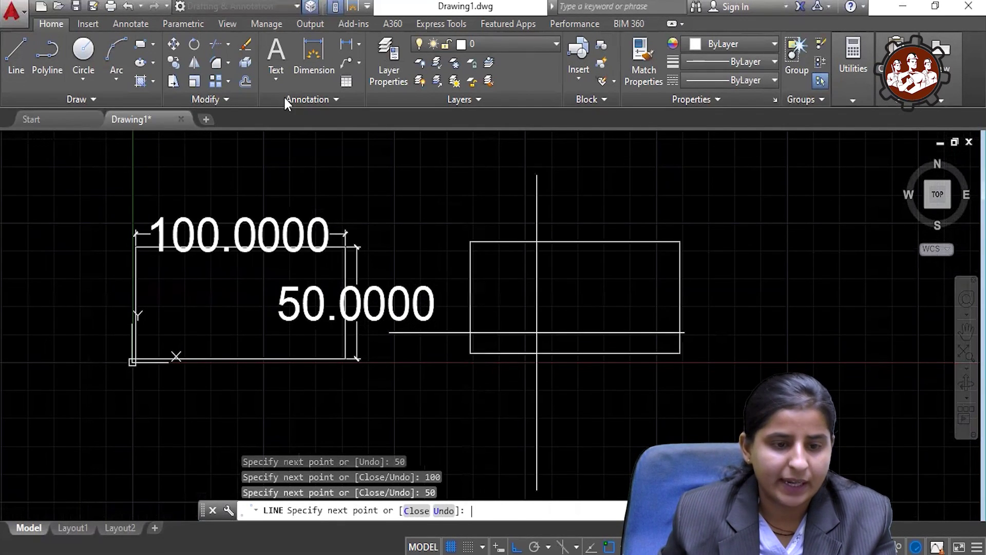
key(Escape)
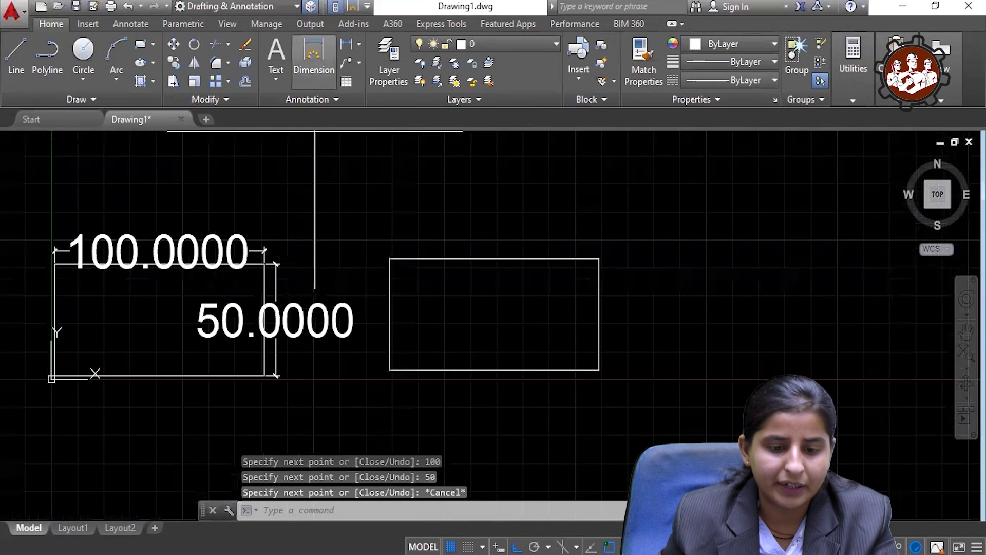
Step: Dimension the new rectangle's top edge as 100.0000, placed above it
click(314, 54)
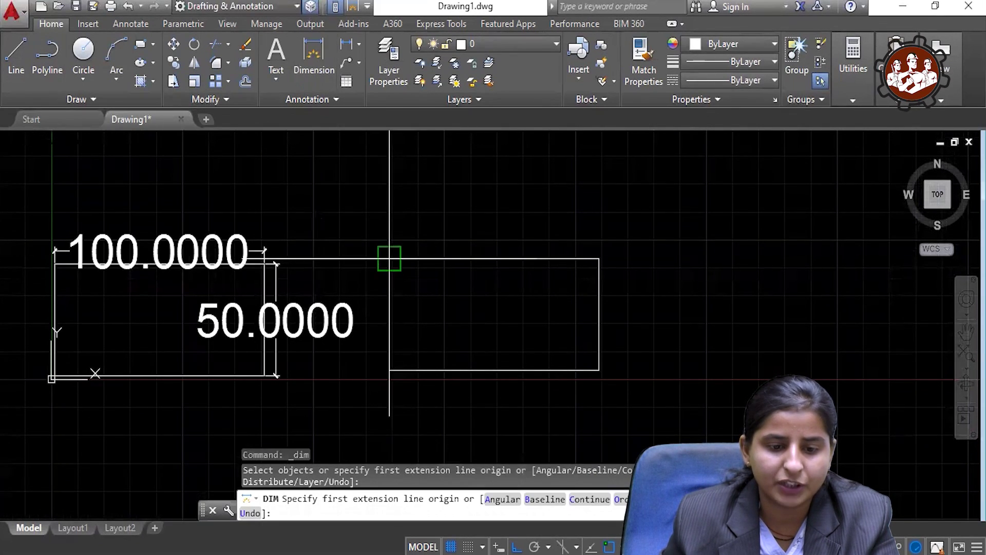
click(389, 258)
click(599, 258)
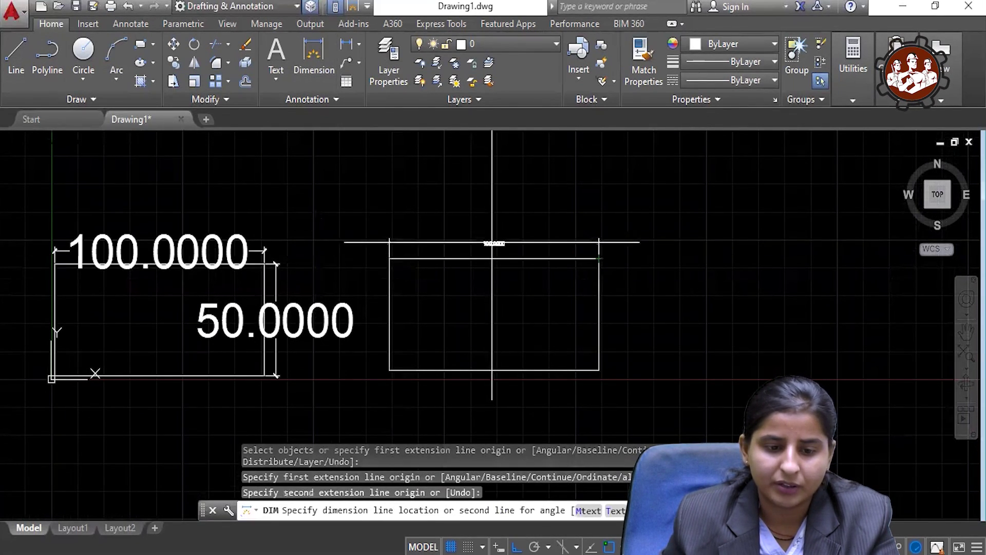
click(494, 243)
scroll(494, 243, up, 5)
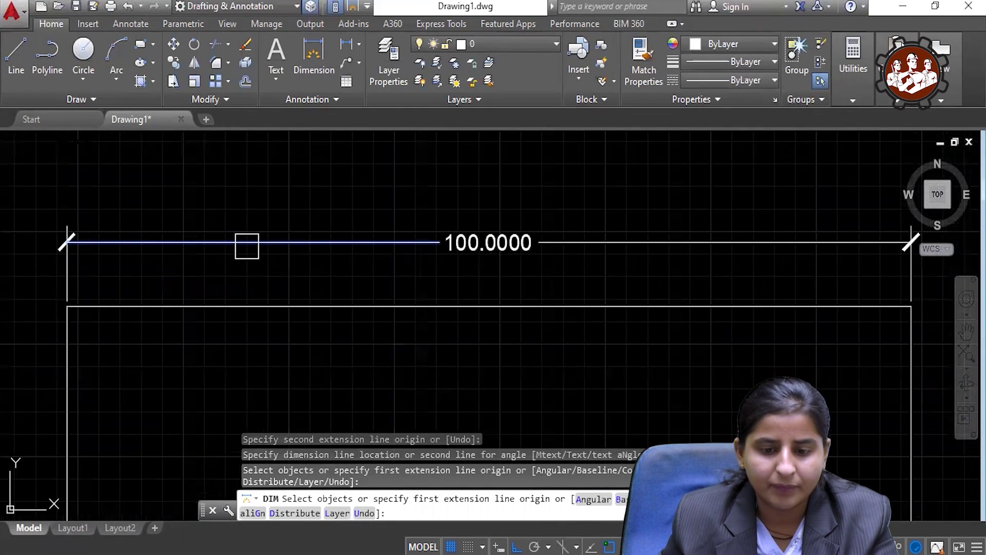
scroll(246, 245, down, 4)
Step: Add the 50.0000 height dimension beside the rectangle and end the dimension command
click(614, 173)
click(614, 348)
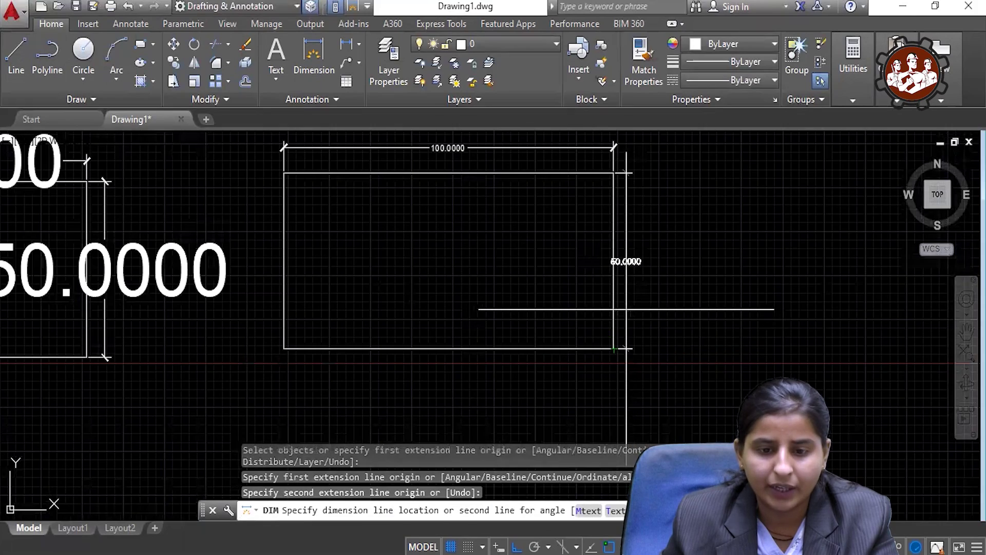
click(633, 309)
scroll(647, 235, up, 5)
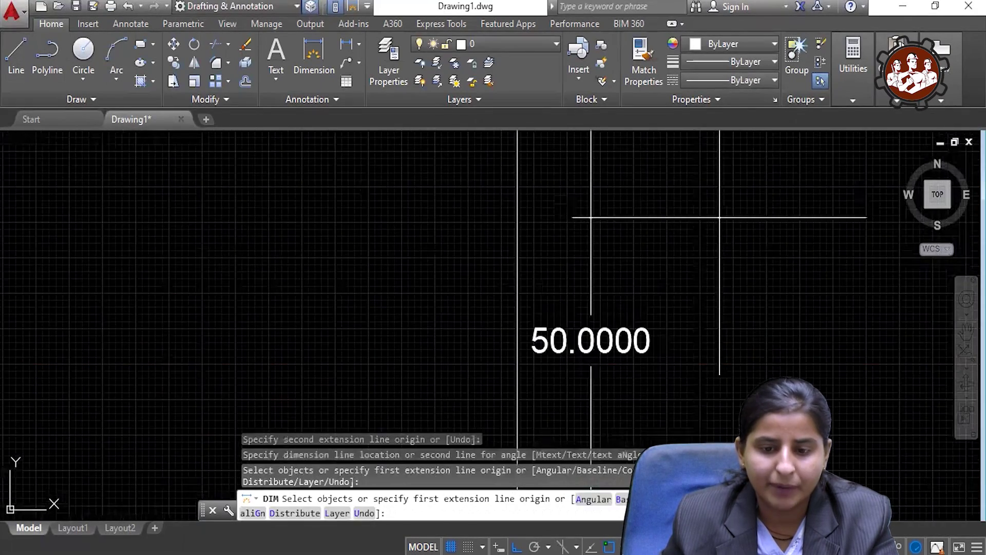
right_click(694, 263)
click(729, 275)
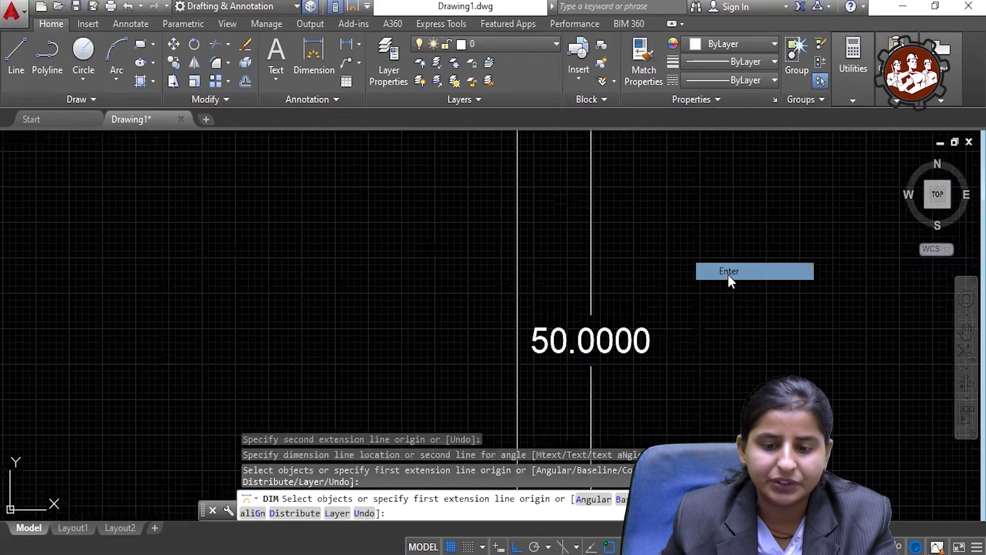
scroll(632, 272, down, 5)
scroll(497, 336, up, 2)
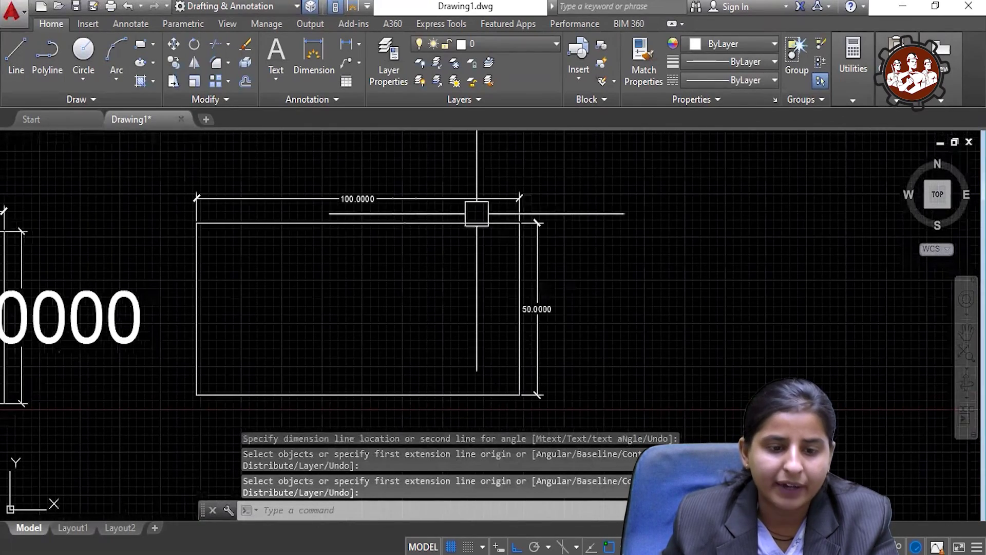
scroll(403, 258, down, 2)
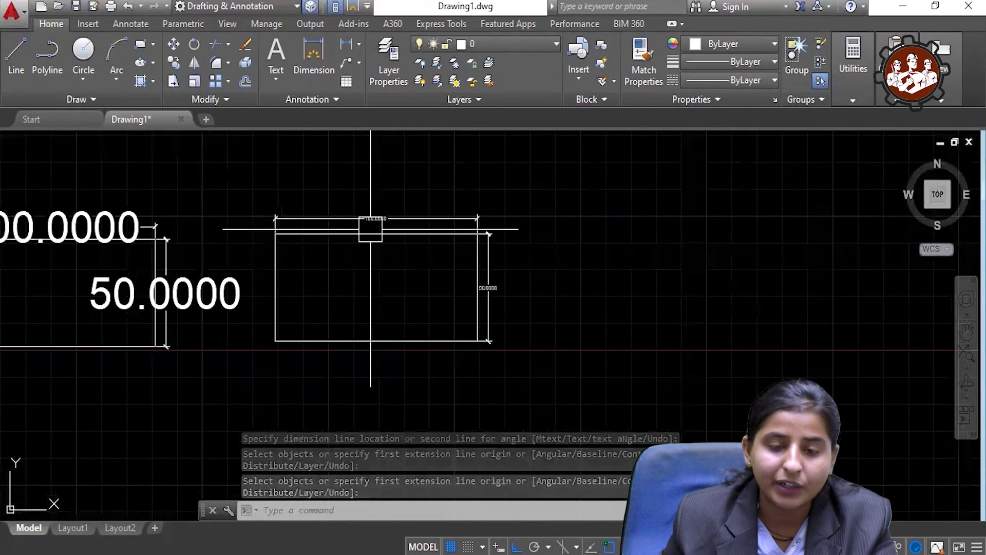
scroll(381, 215, down, 2)
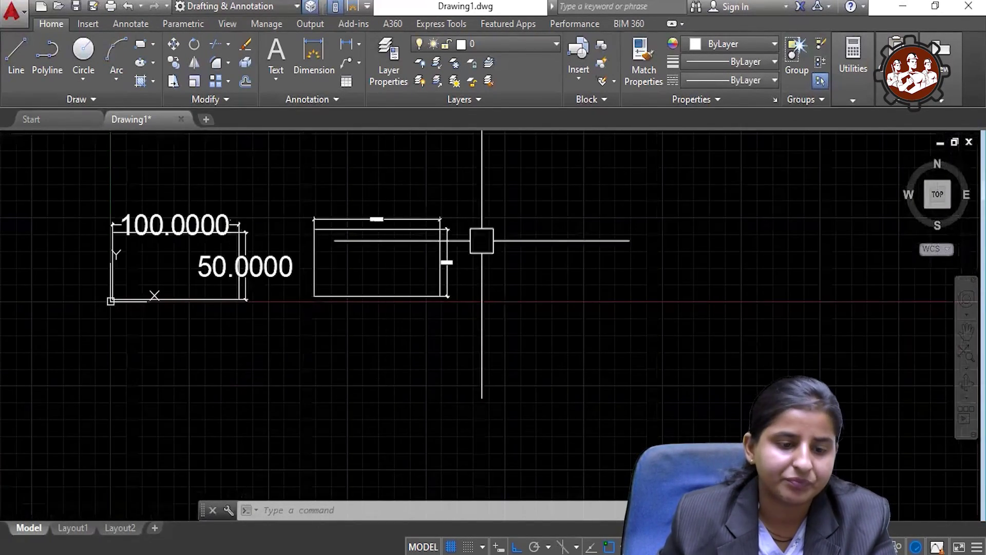
mouse_move(482, 238)
middle_down()
mouse_move(211, 259)
mouse_move(276, 260)
middle_up()
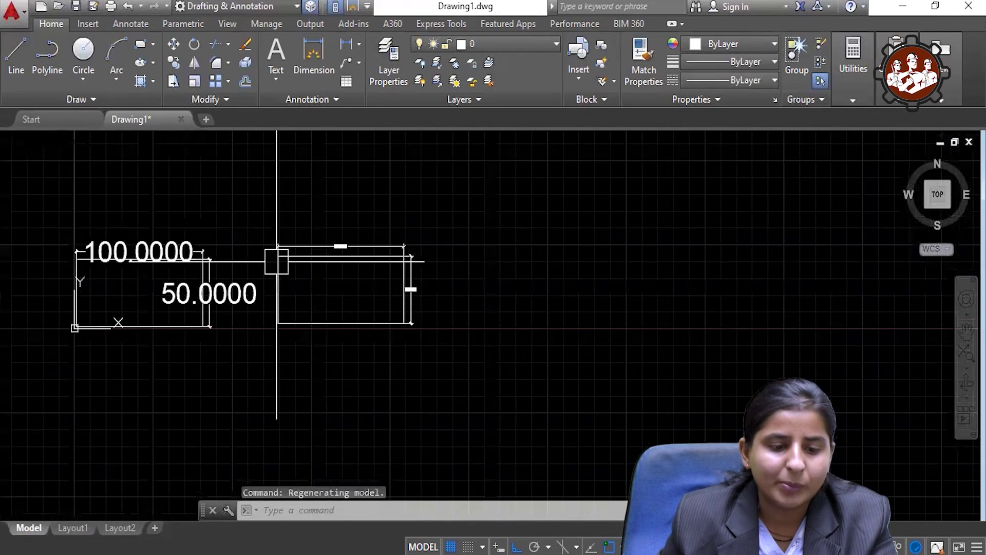
Step: Window-select both dimensions and delete them
click(32, 207)
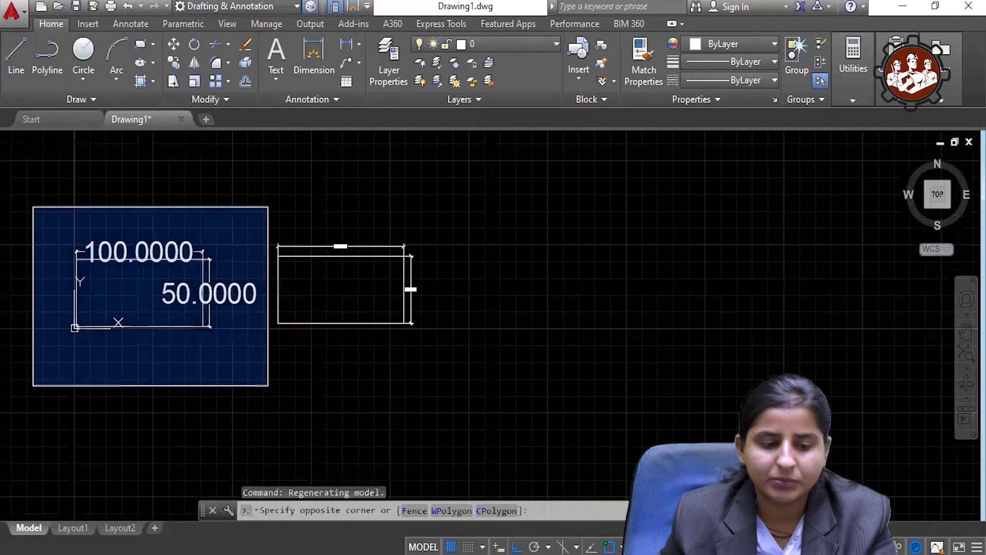
click(269, 385)
key(Delete)
middle_drag(420, 319, 386, 318)
Step: Draw a 100 by 50 polyline rectangle with PL, right of the first rectangle
text(pl)
key(Return)
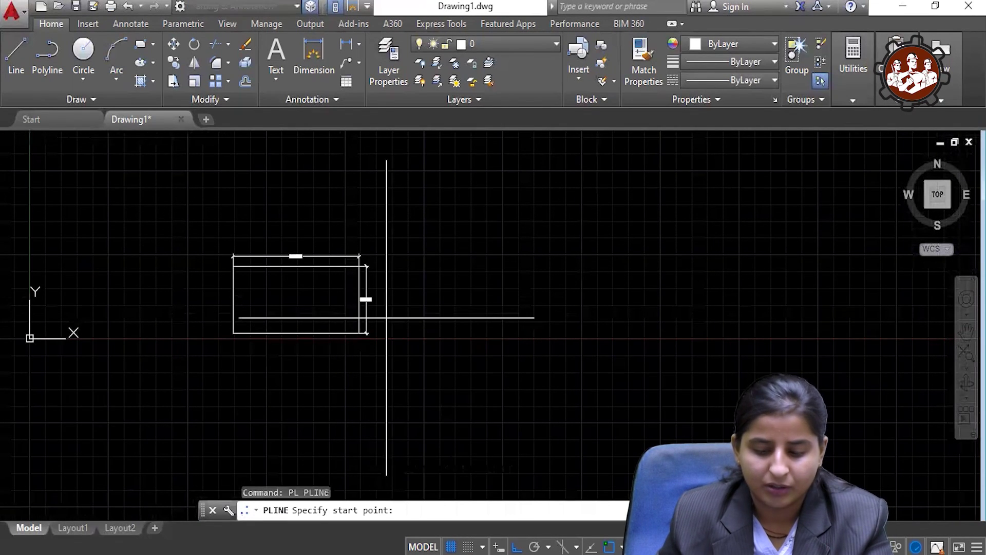
middle_drag(386, 317, 263, 322)
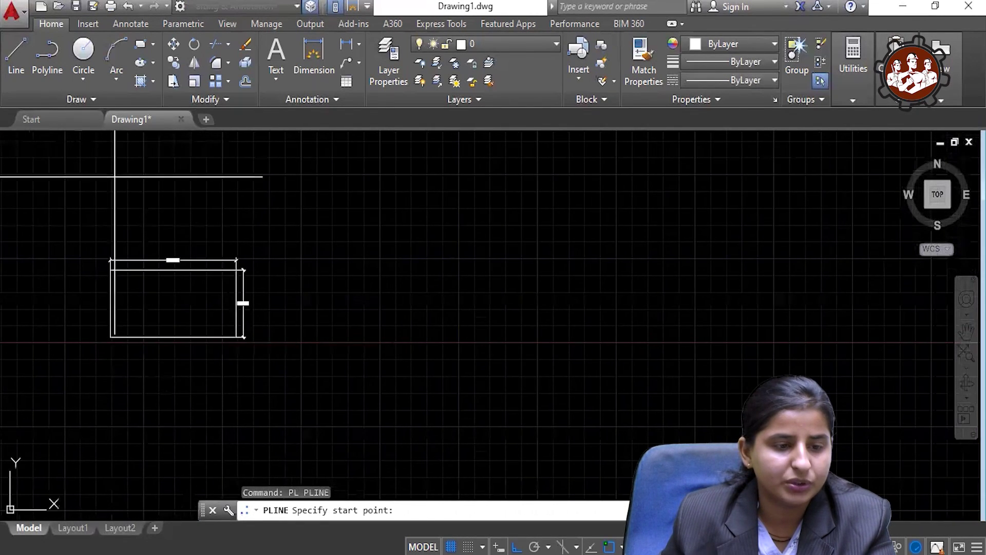
click(51, 73)
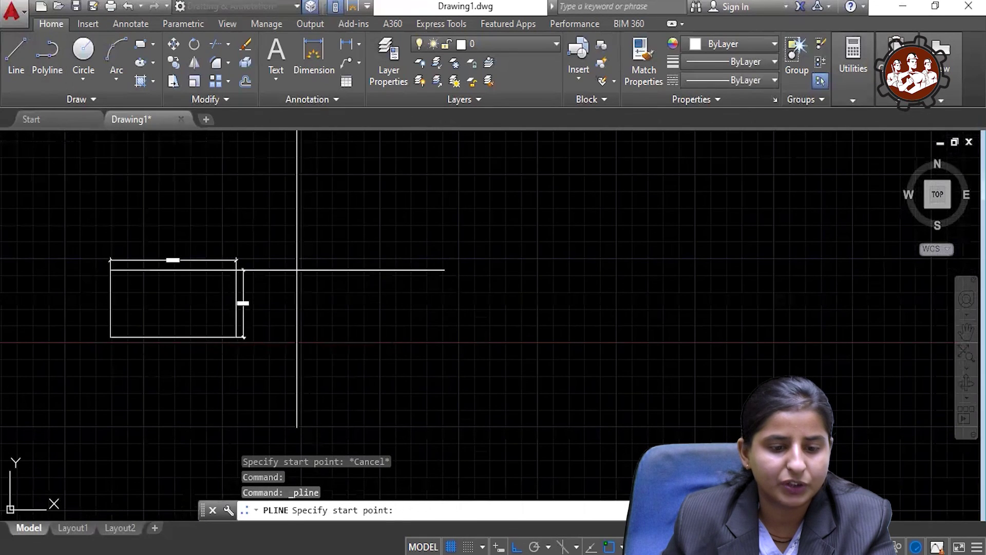
click(296, 270)
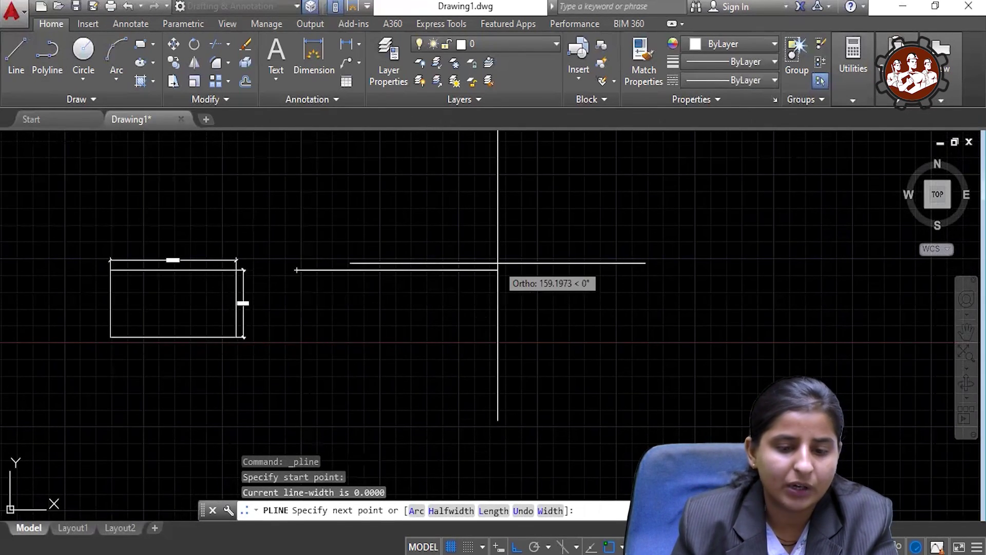
text(100)
key(Return)
text(50)
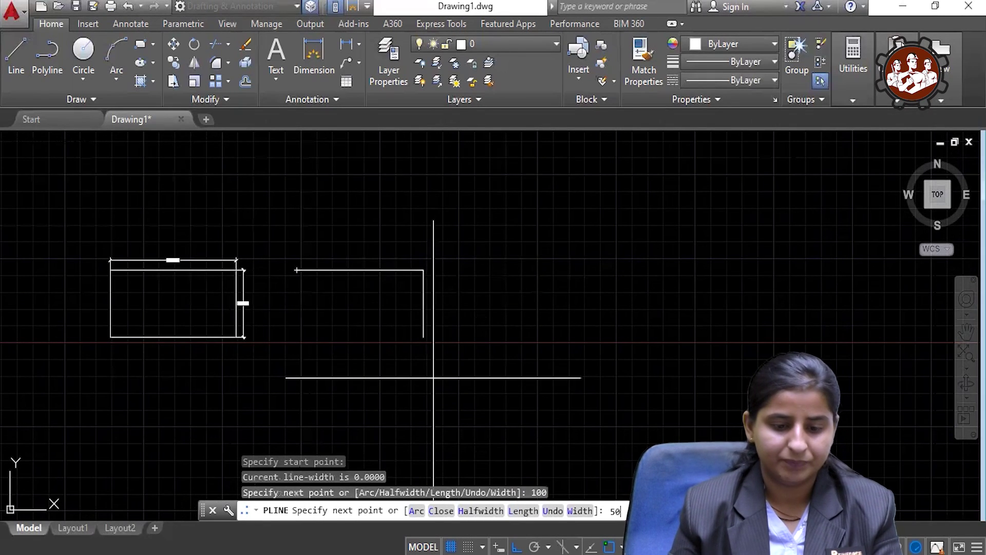
key(Return)
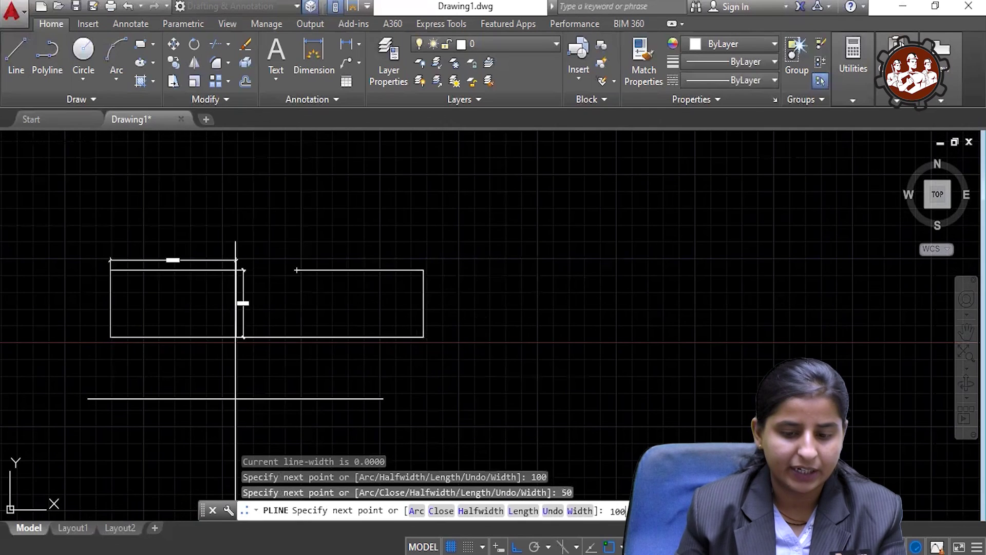
key(Return)
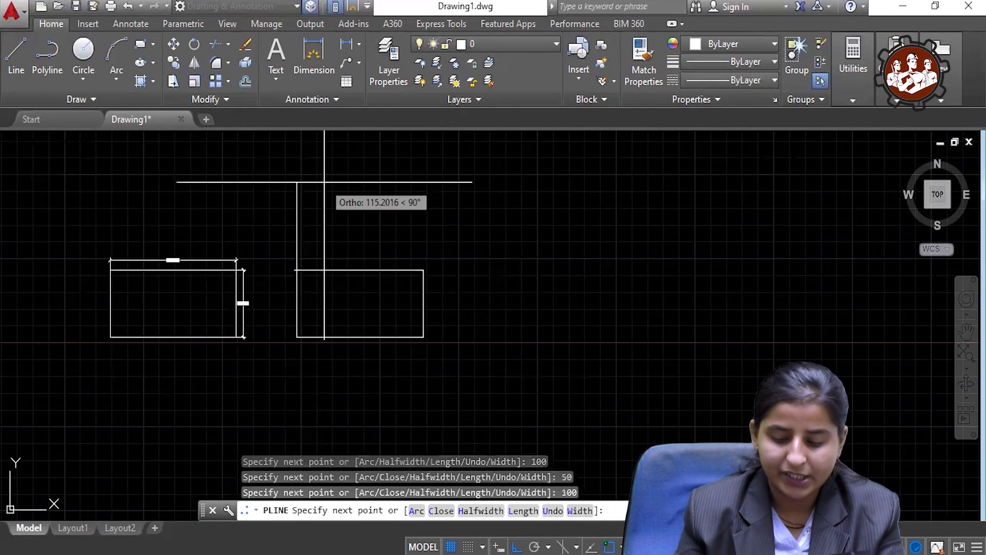
text(50)
key(Return)
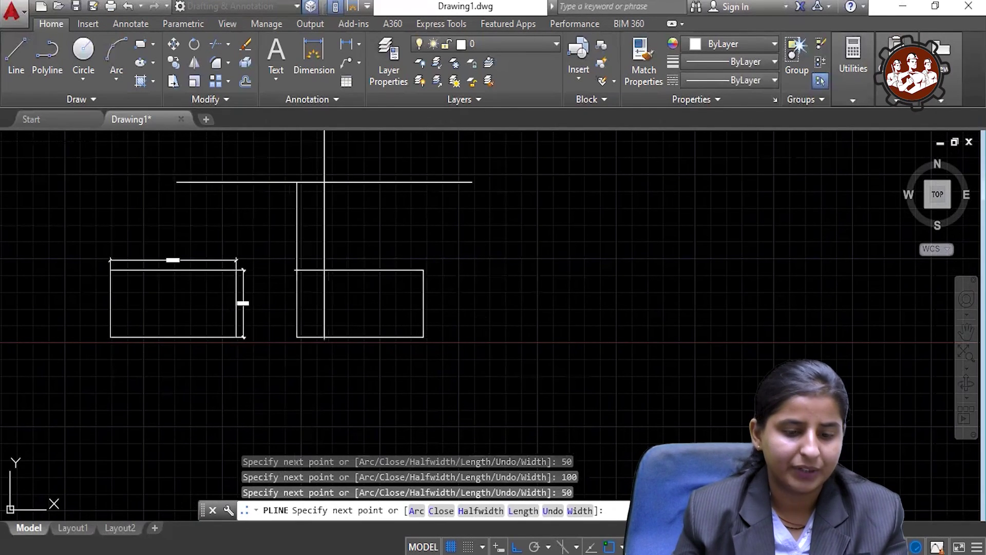
key(Escape)
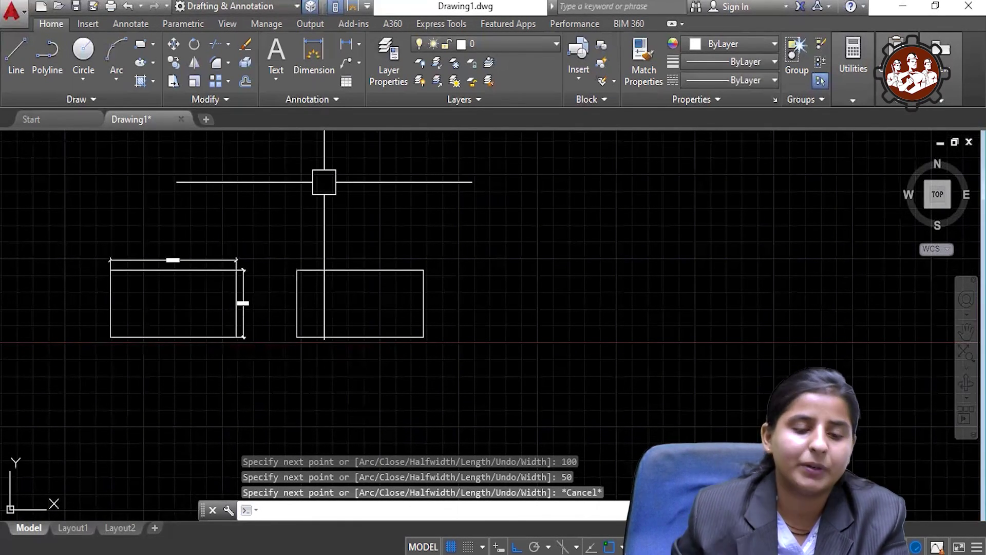
click(141, 337)
Step: Select and then deselect the left rectangle's edges, and start the LINE command with L
click(108, 291)
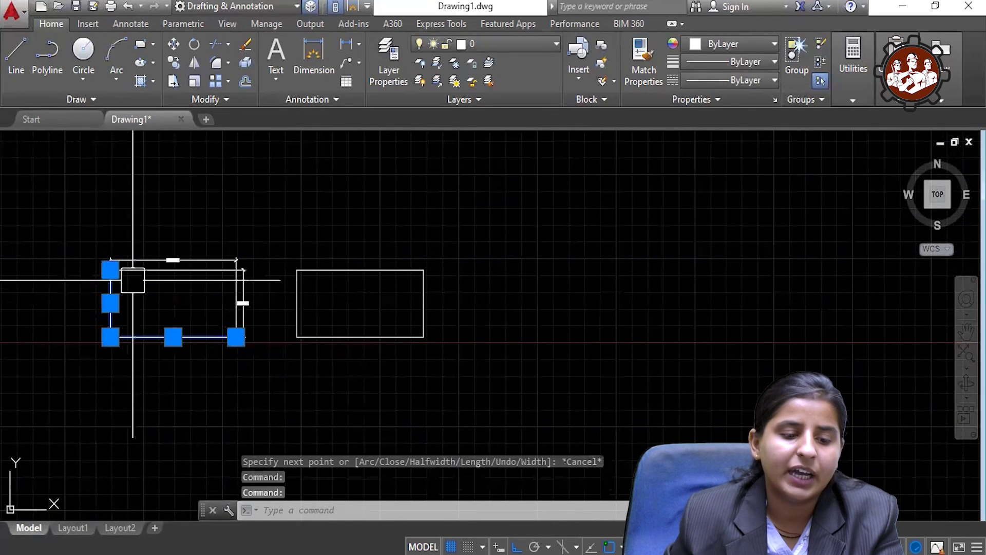
click(138, 273)
scroll(228, 299, up, 4)
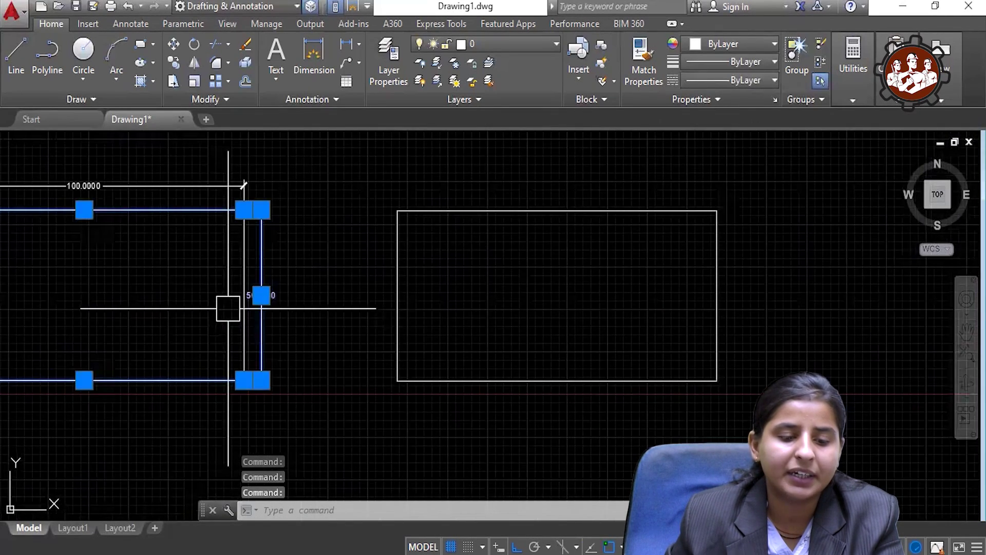
scroll(364, 363, up, 2)
key(Escape)
key(Escape)
scroll(377, 278, down, 3)
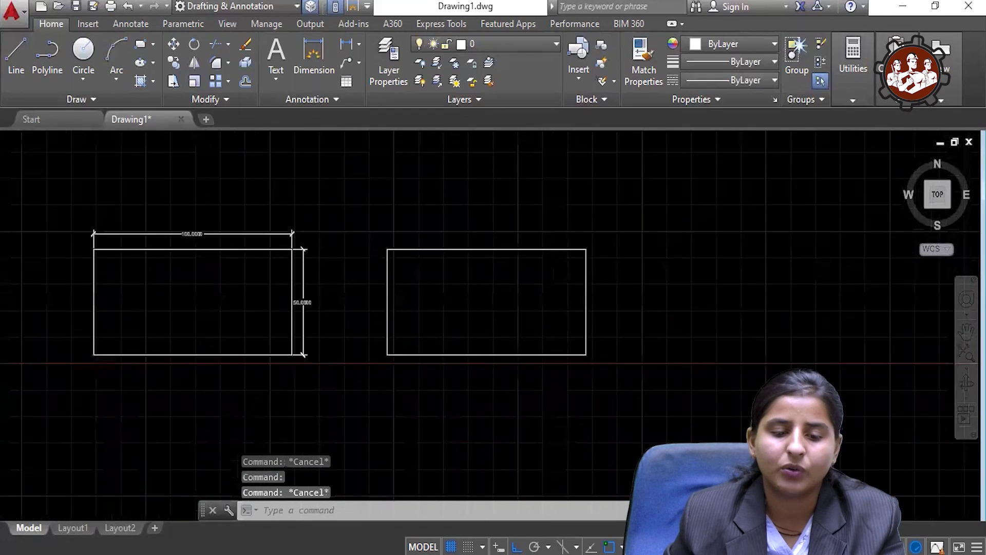
scroll(425, 309, down, 3)
text(l)
key(Return)
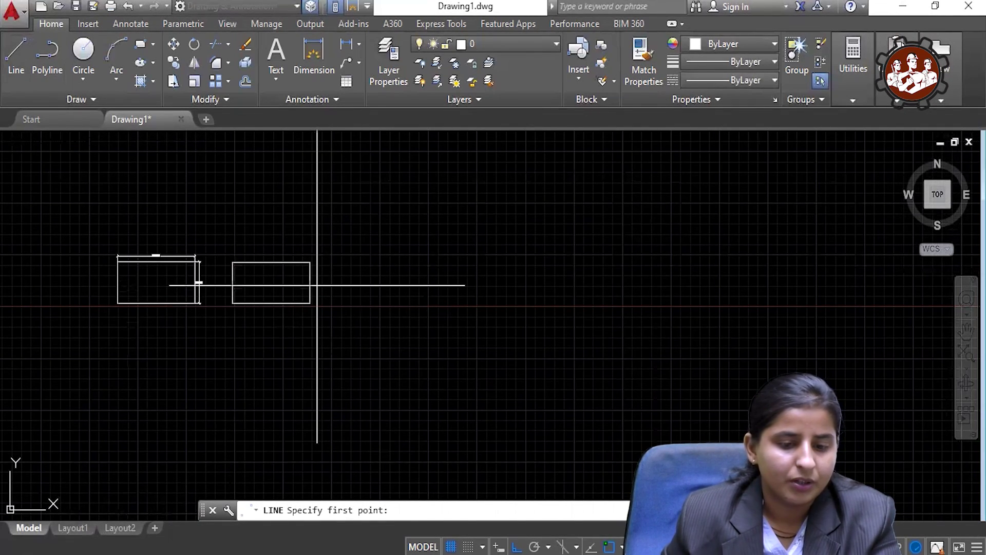
scroll(652, 452, down, 2)
scroll(510, 345, up, 2)
scroll(504, 249, up, 2)
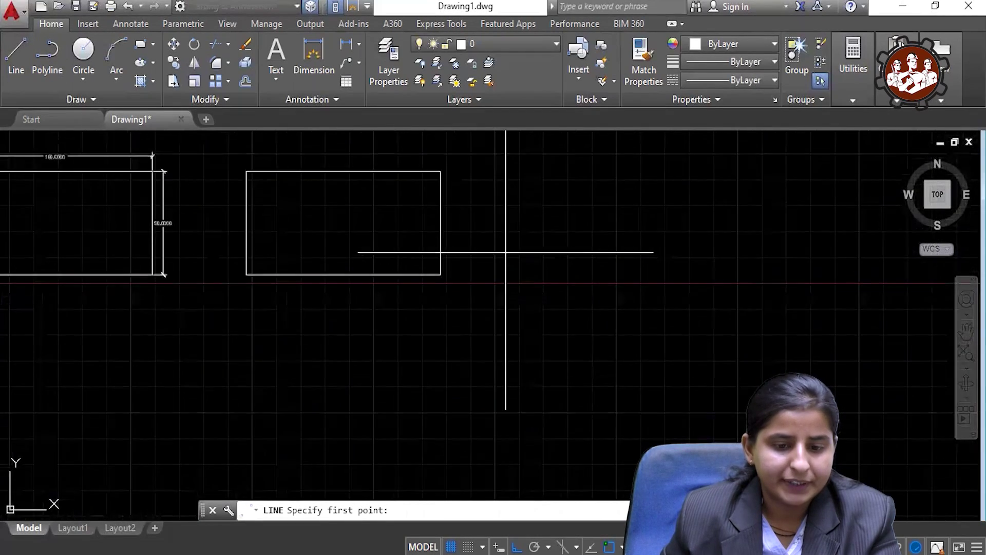
scroll(301, 298, up, 2)
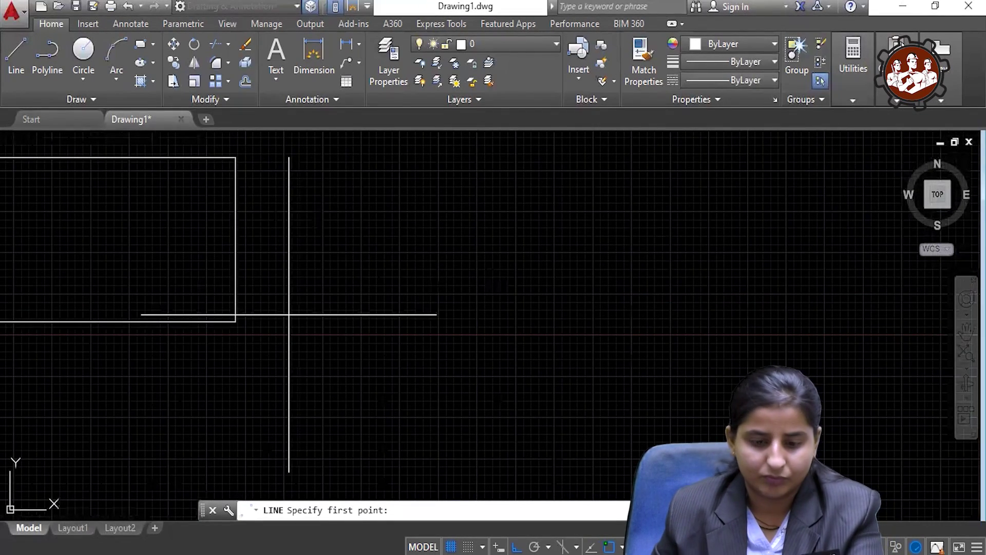
click(288, 315)
text(100)
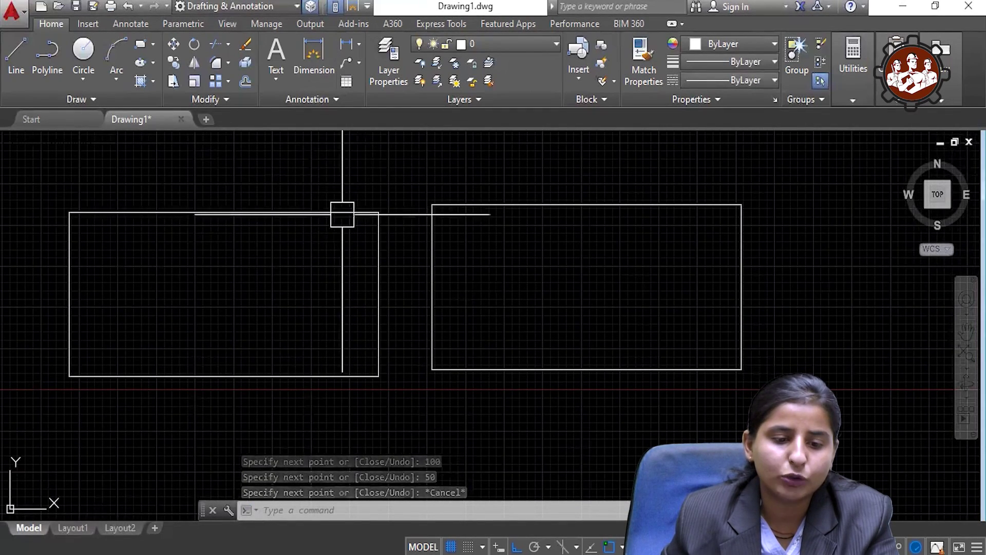
click(302, 208)
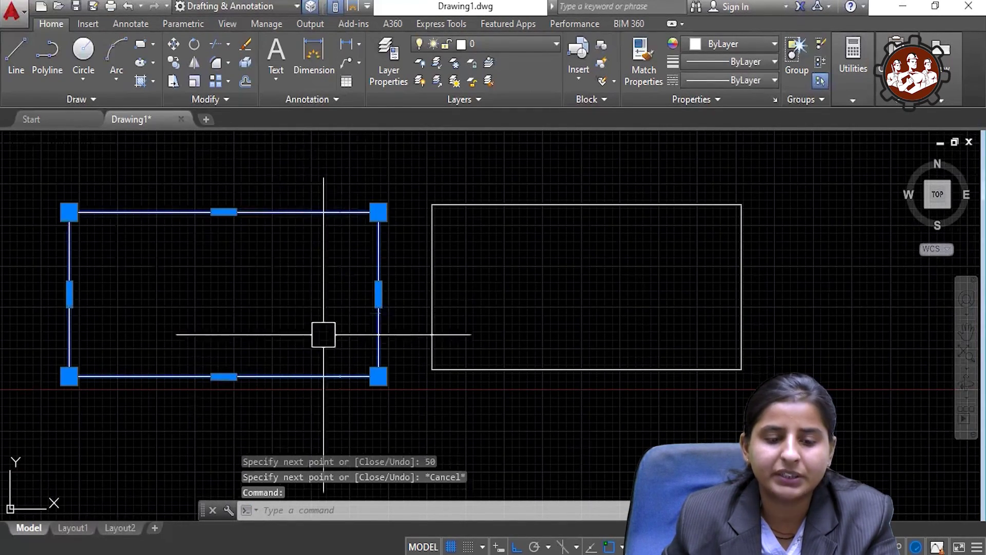
middle_drag(279, 316, 295, 301)
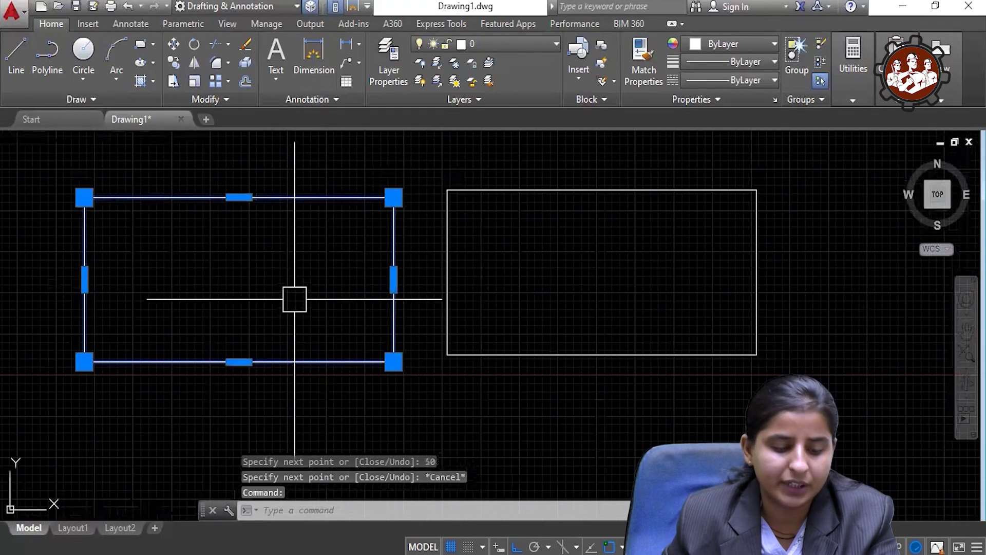
click(551, 190)
click(446, 257)
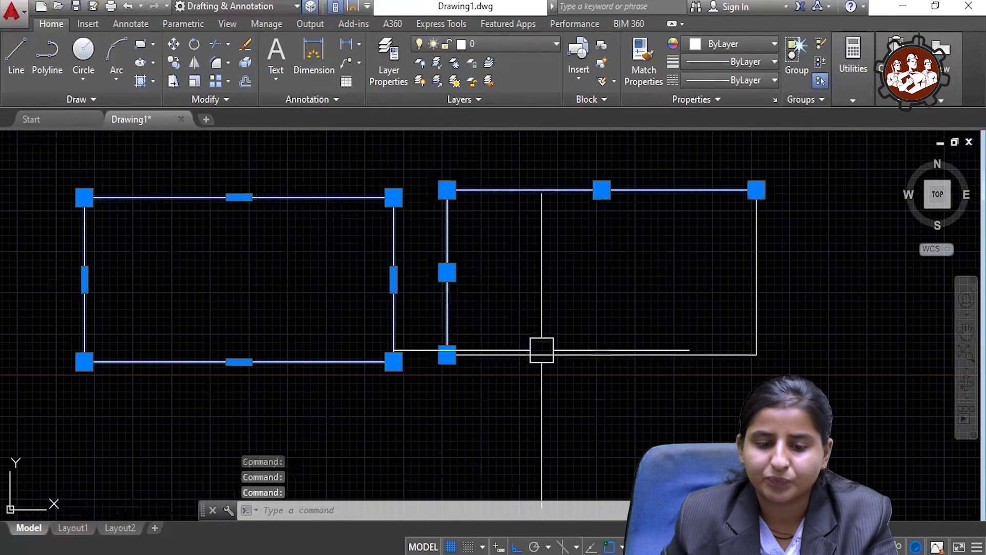
click(542, 354)
click(755, 272)
middle_drag(553, 258, 602, 246)
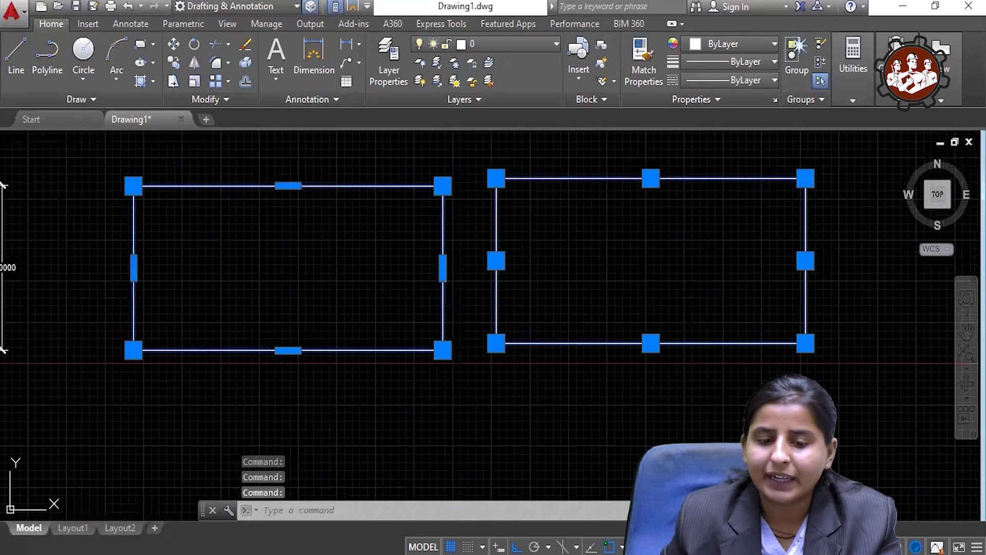
key(Escape)
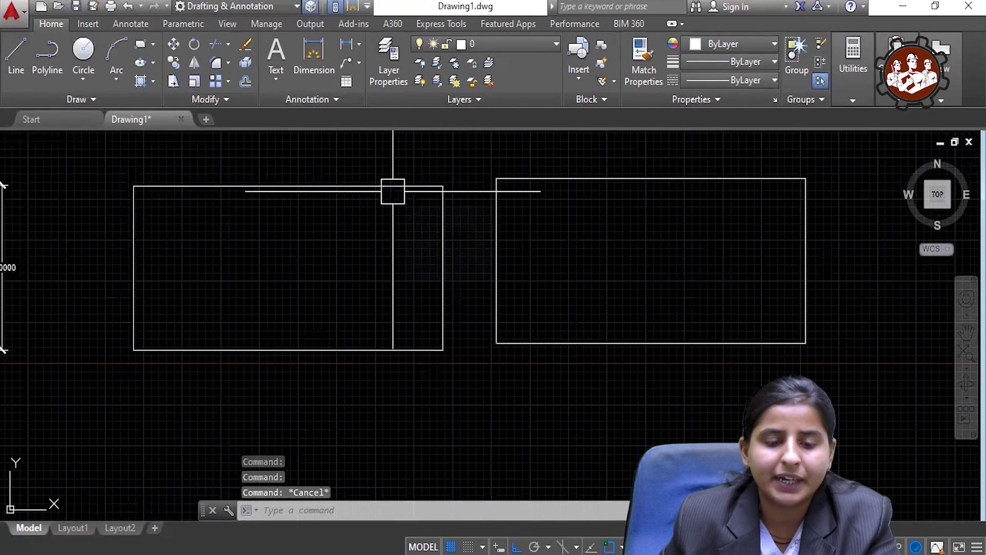
click(393, 188)
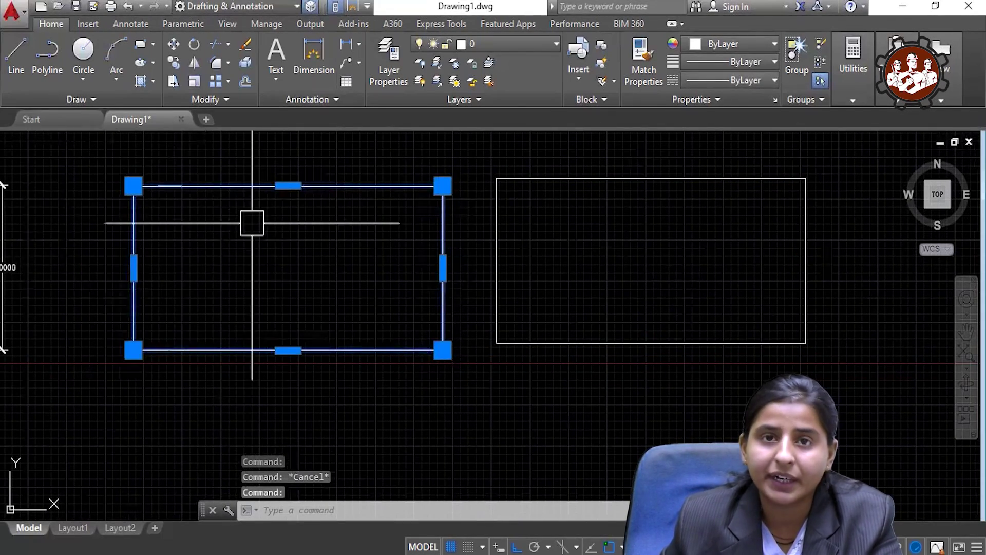
middle_drag(436, 310, 326, 331)
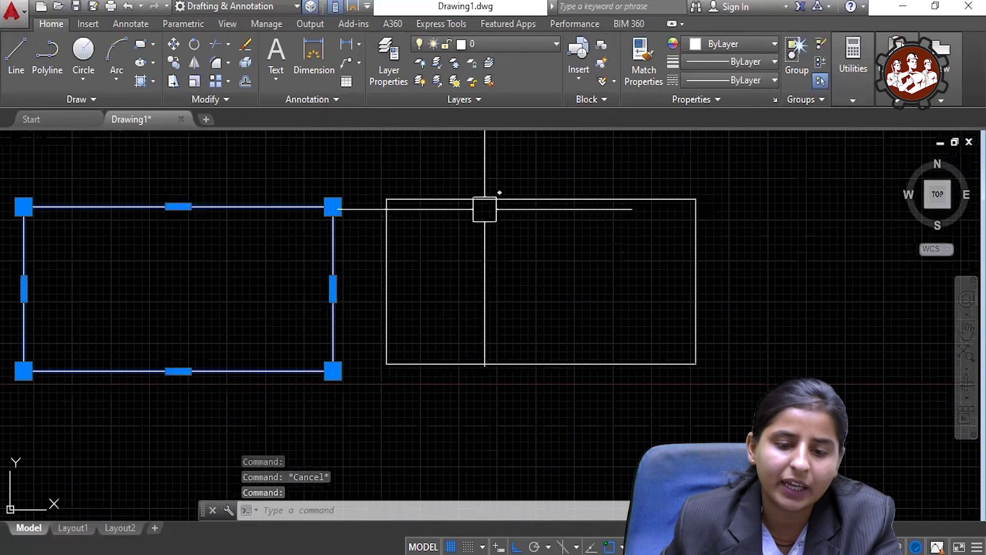
click(485, 209)
click(392, 271)
click(533, 363)
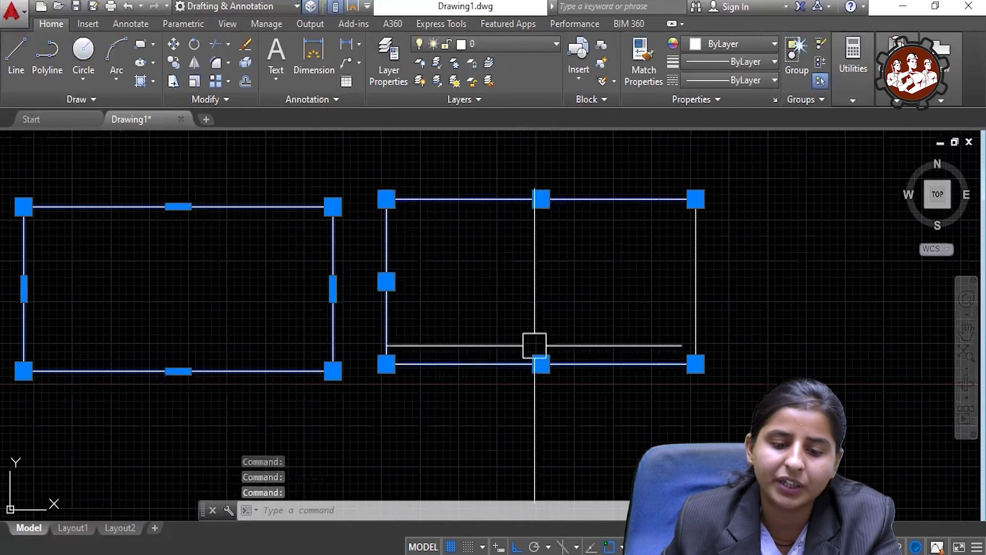
click(696, 264)
scroll(399, 288, down, 2)
scroll(399, 288, up, 1)
mouse_move(399, 288)
middle_down()
mouse_move(406, 319)
mouse_move(429, 267)
mouse_move(466, 256)
mouse_move(442, 326)
middle_up()
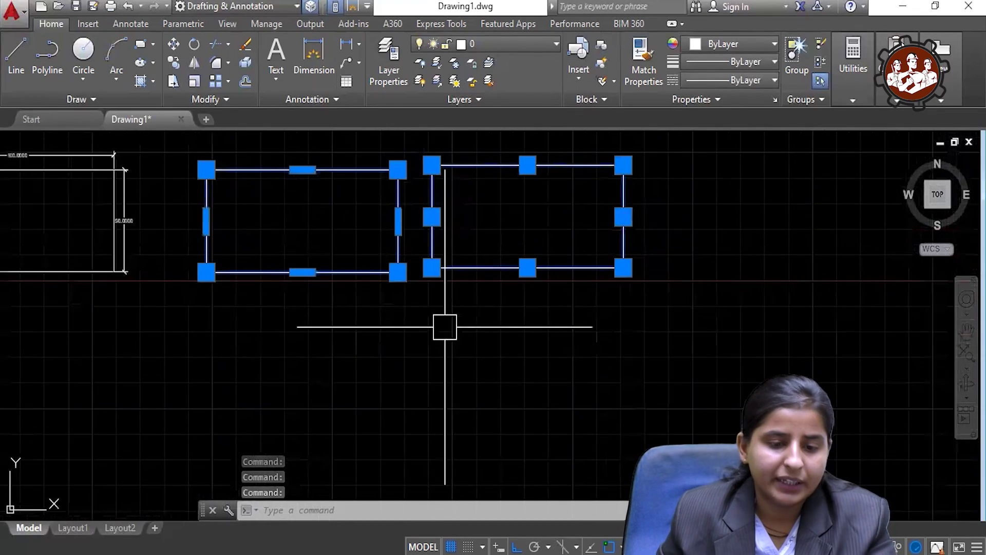
key(Escape)
scroll(262, 218, up, 4)
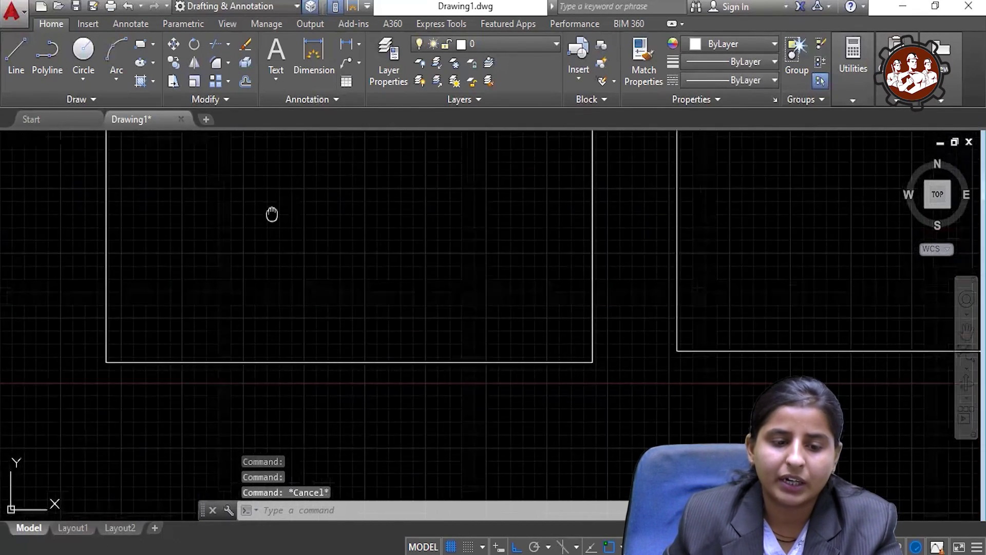
scroll(293, 200, down, 2)
click(324, 203)
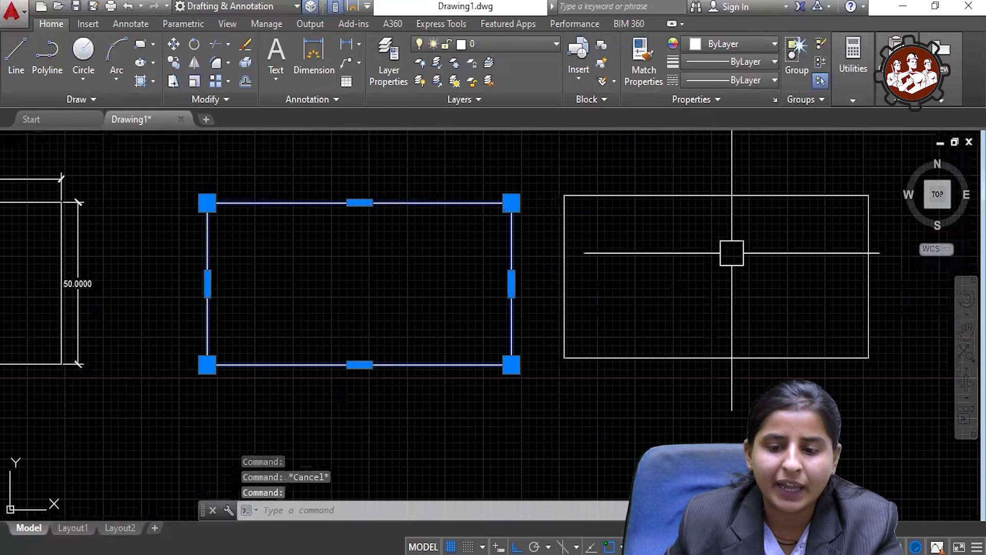
scroll(393, 242, up, 2)
scroll(393, 242, down, 4)
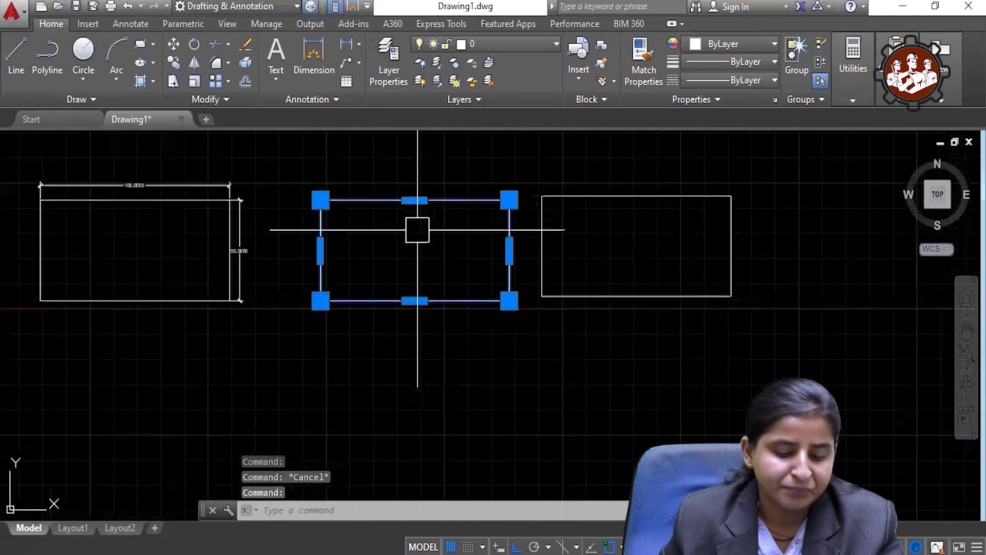
scroll(416, 227, up, 2)
middle_drag(434, 253, 360, 242)
key(Escape)
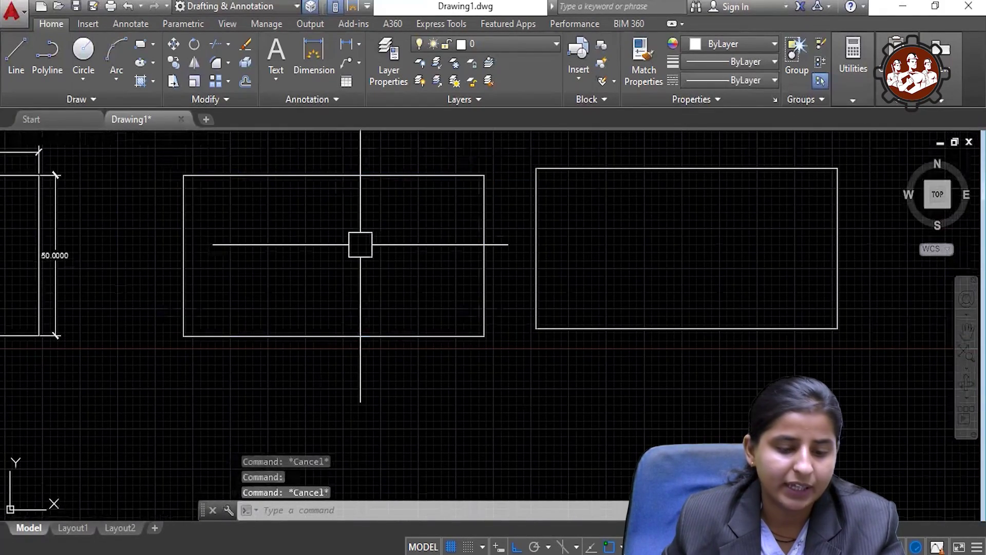
Step: Explode the polyline rectangle into separate lines with X (EXPLODE) and a window selection
text(x)
key(Return)
middle_drag(357, 244, 360, 282)
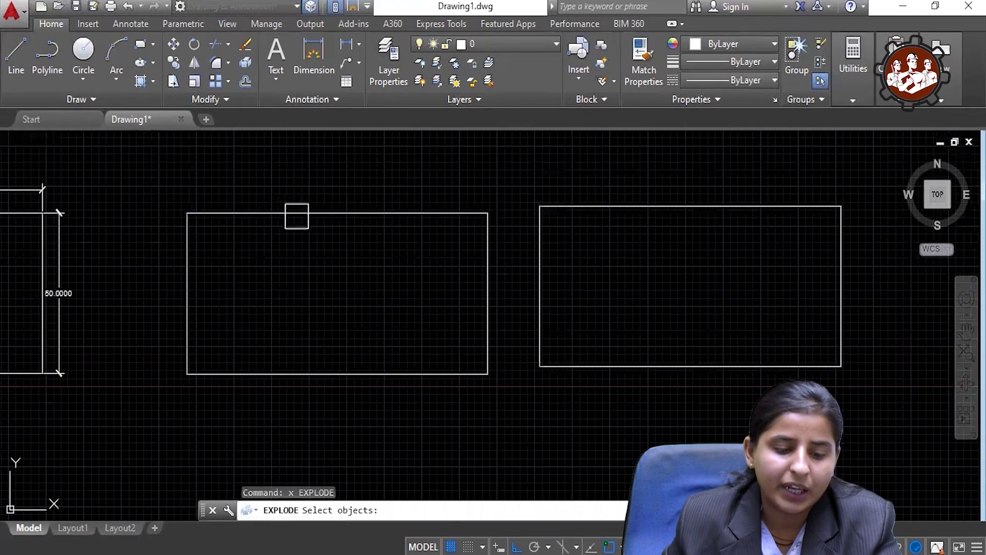
click(489, 177)
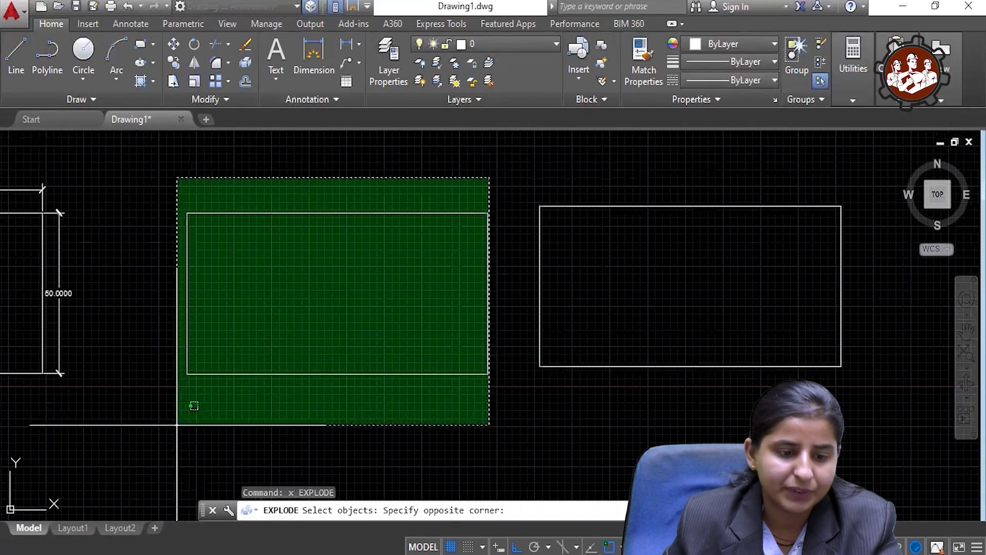
click(176, 425)
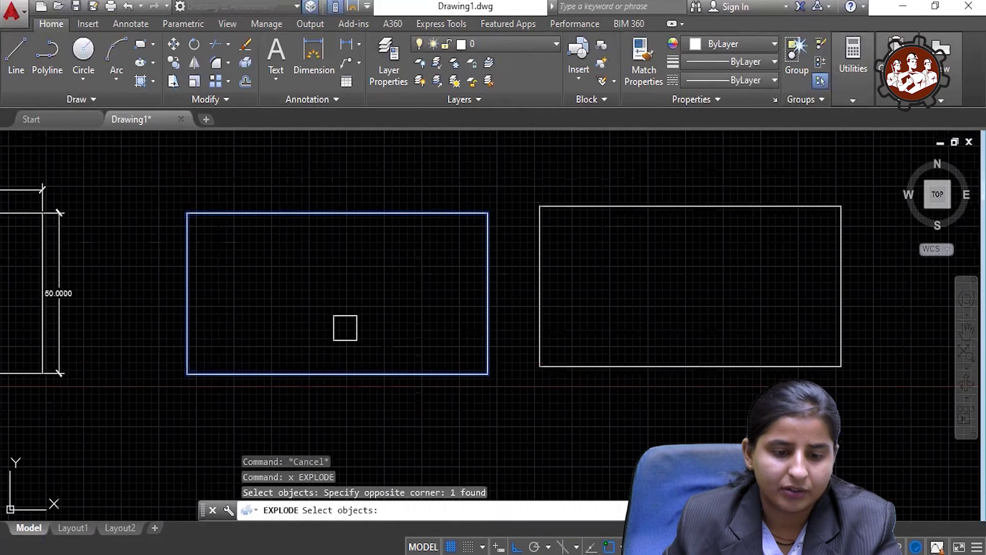
key(Return)
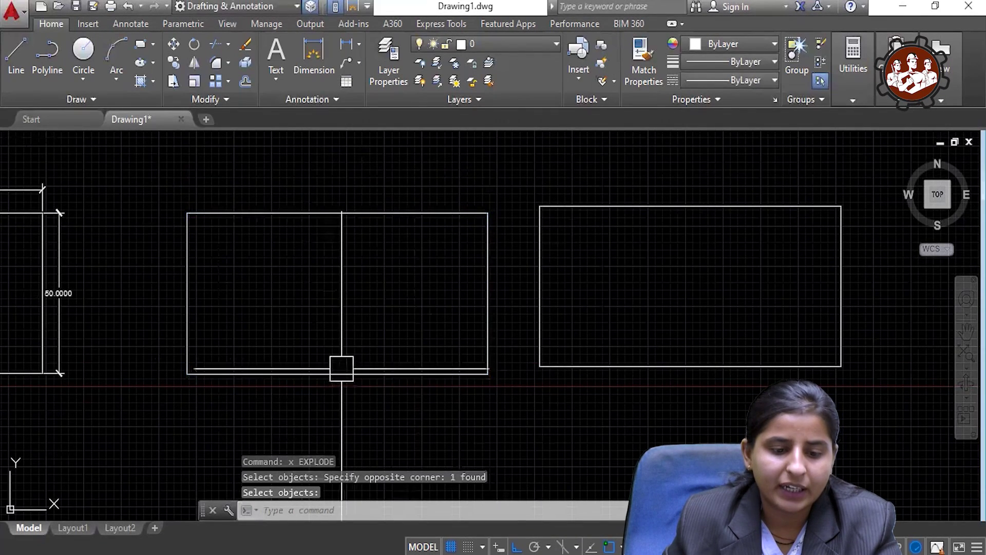
Step: Pick the exploded rectangle's top, left, bottom and right edges one by one to confirm they're separate
click(303, 213)
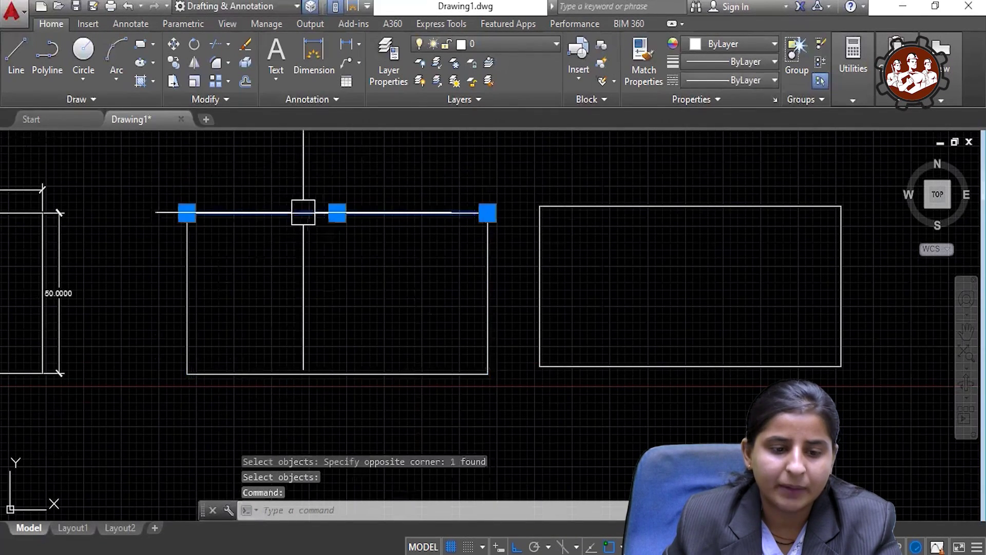
click(191, 275)
click(253, 378)
click(490, 293)
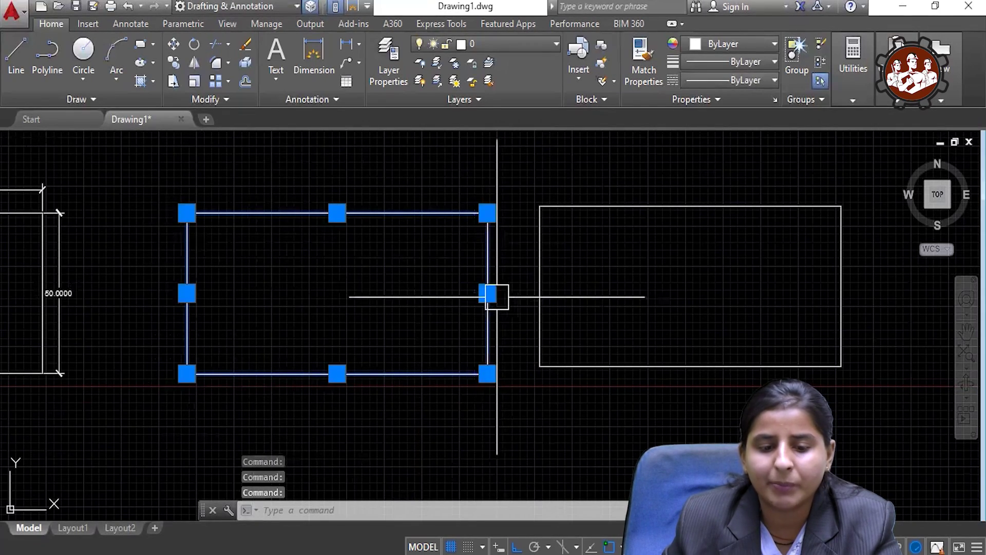
middle_drag(425, 281, 463, 264)
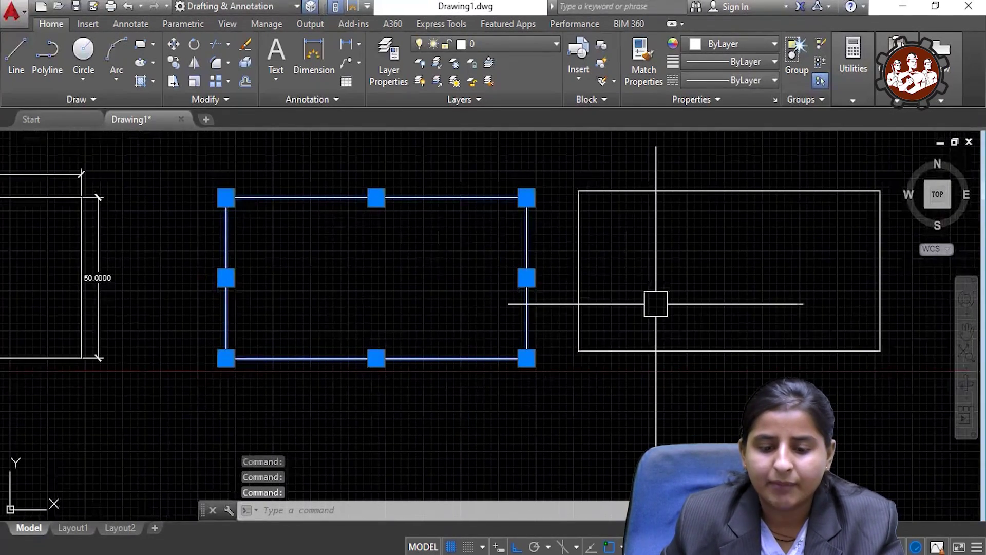
key(Escape)
Step: Select the right rectangle's four edges individually for comparison, then recentre the view on both
click(663, 352)
click(578, 278)
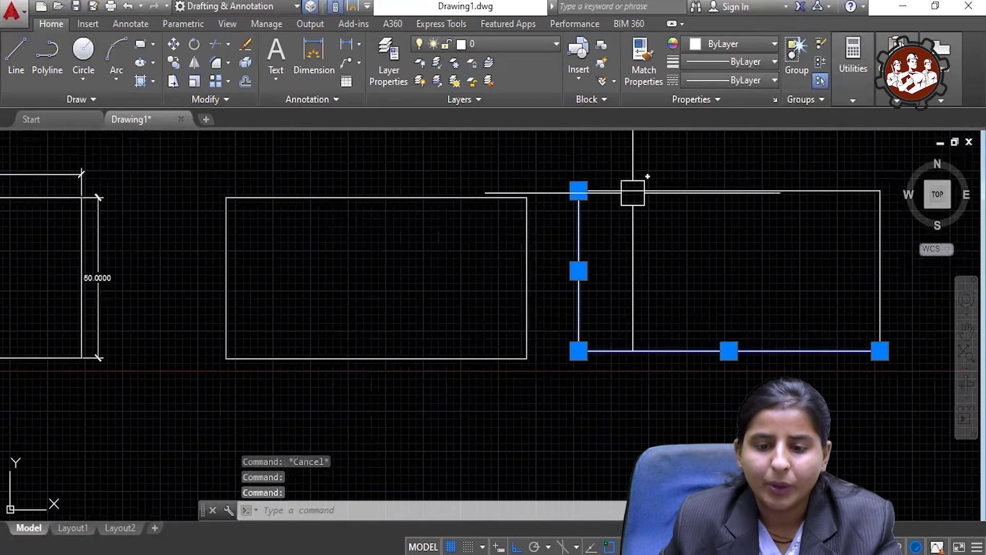
click(633, 192)
click(880, 256)
middle_drag(849, 253, 781, 267)
middle_drag(458, 282, 408, 303)
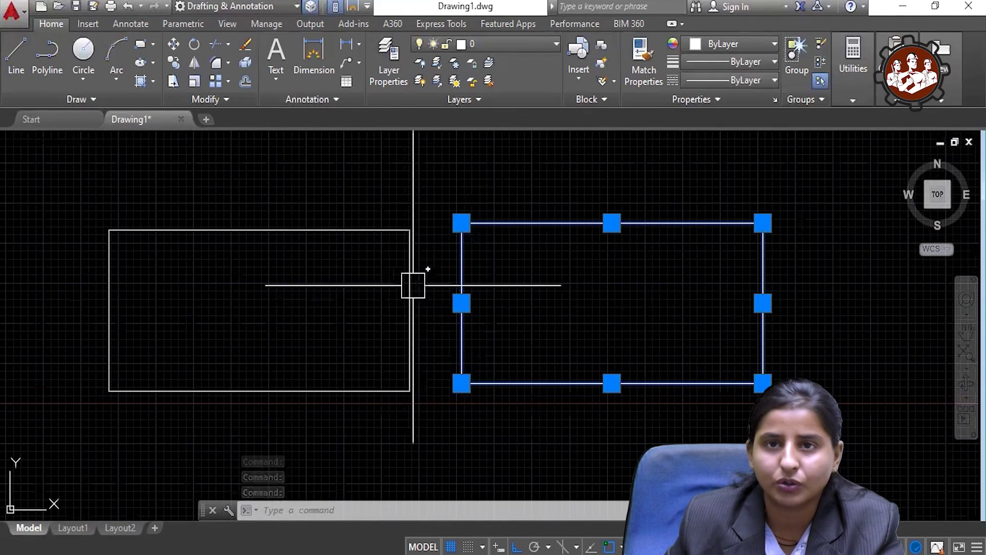
Step: Attempt a JOIN on the right rectangle by window selection, then cancel it
key(Escape)
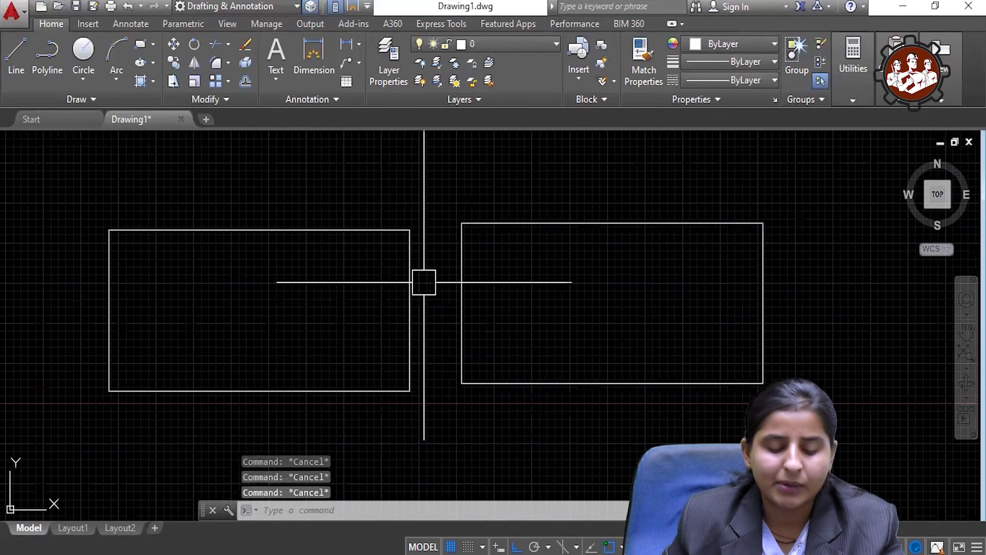
text(j)
key(Return)
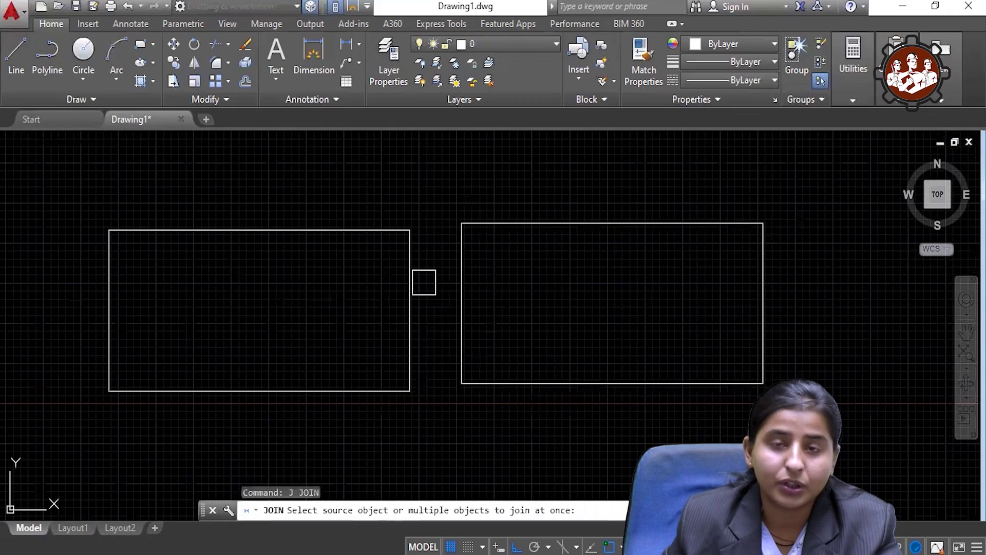
middle_drag(424, 282, 326, 273)
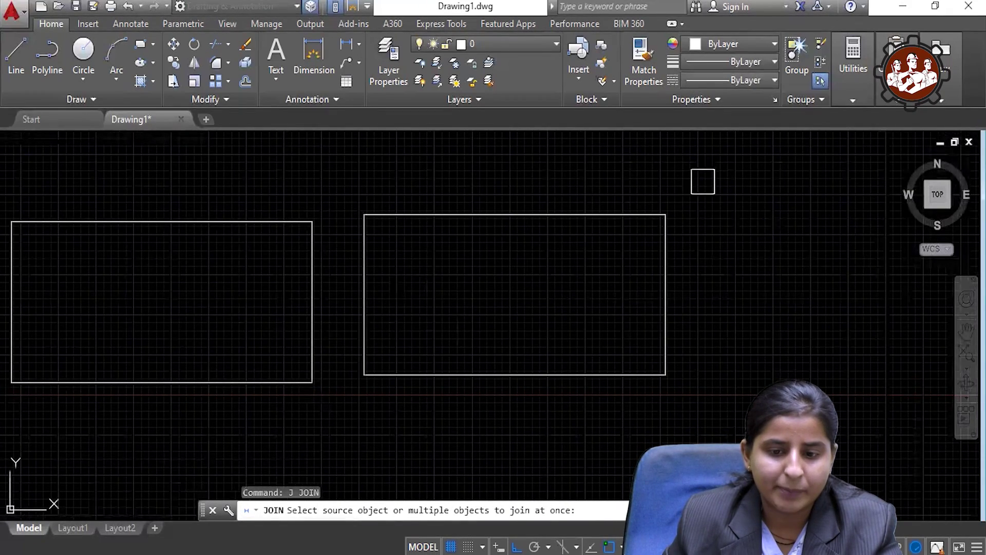
click(685, 183)
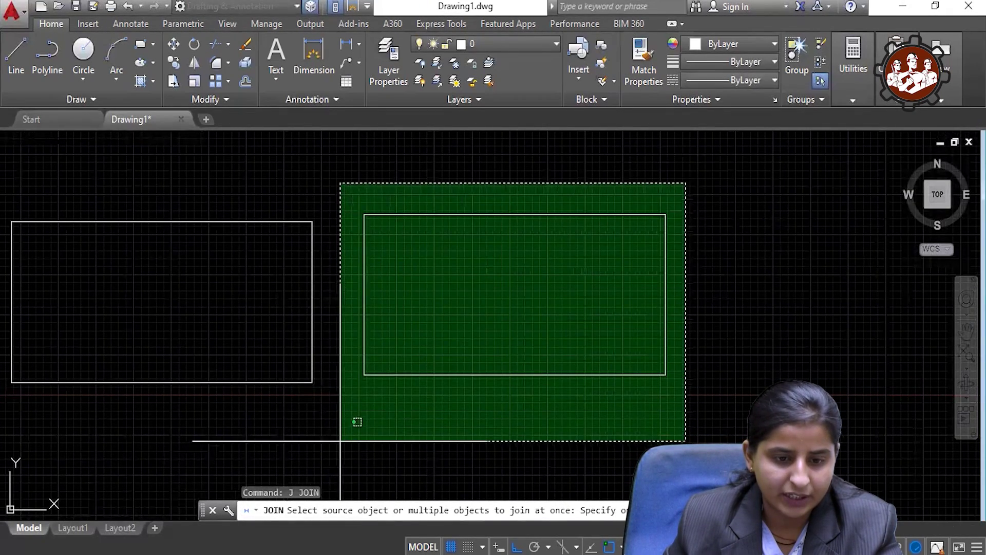
click(340, 441)
key(Return)
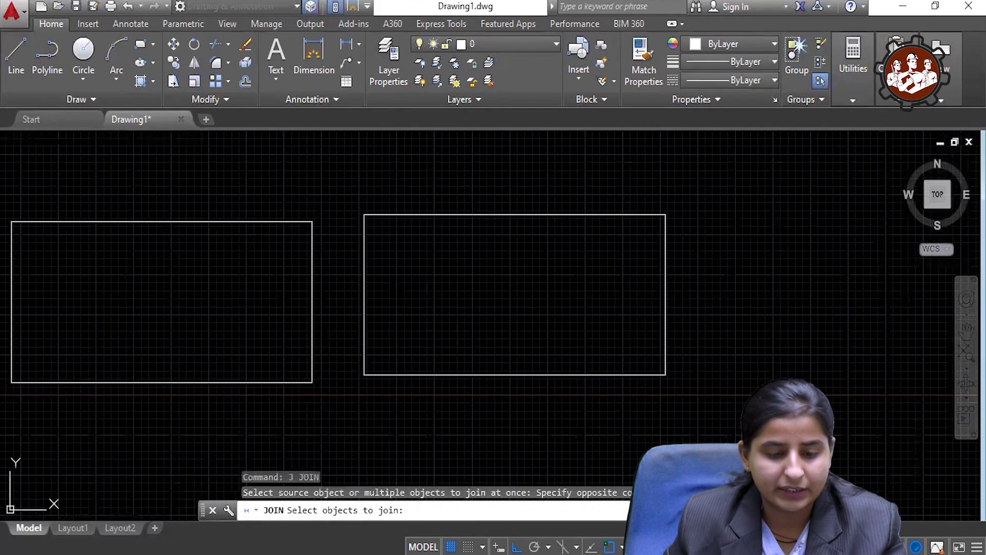
key(Escape)
Step: Rerun JOIN, picking the rectangle's edges and window-selecting them to merge into one polyline
key(Return)
click(372, 251)
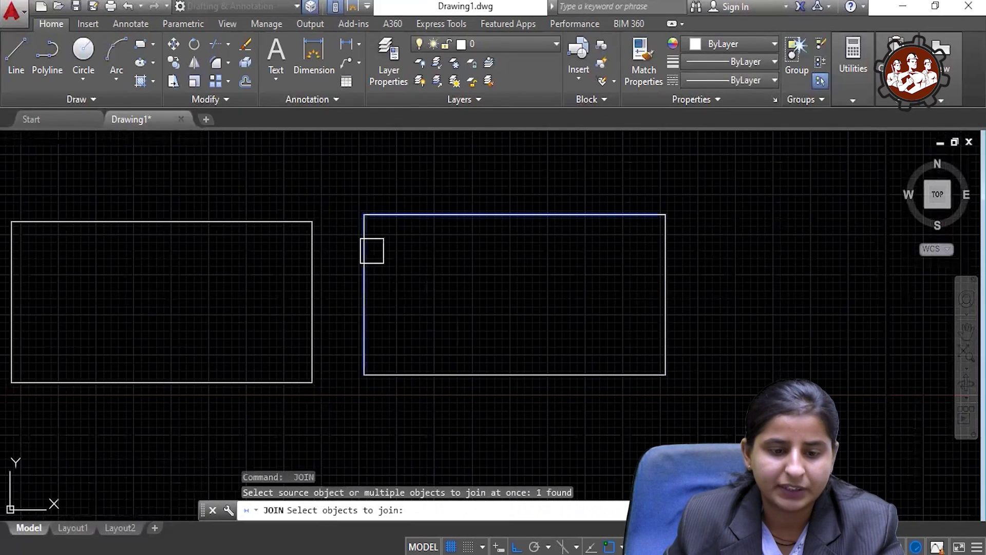
click(427, 375)
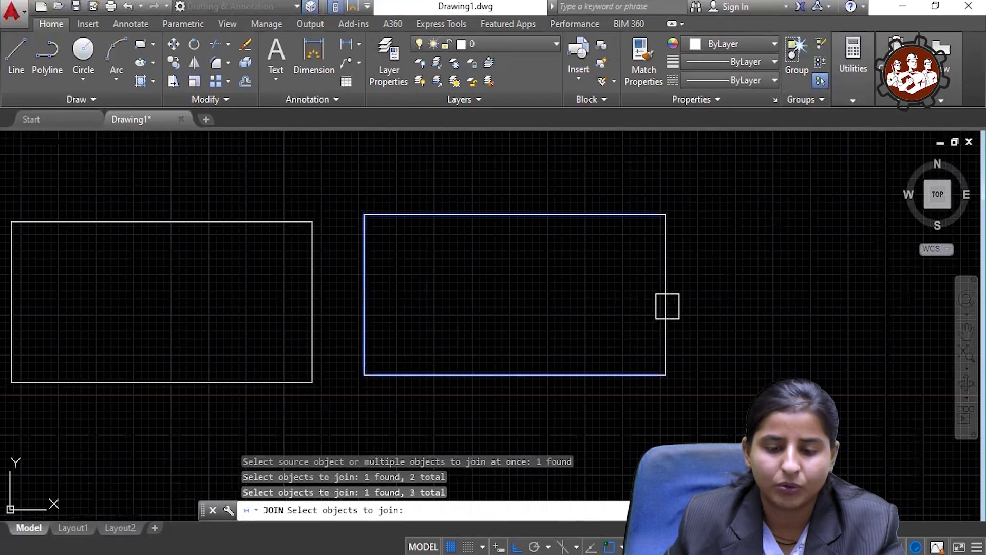
click(667, 306)
click(740, 178)
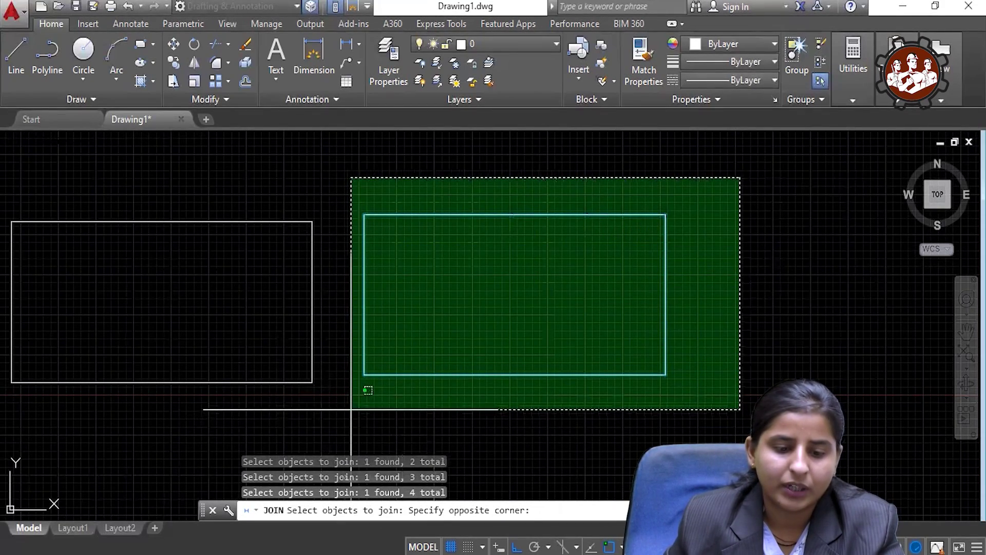
click(352, 409)
key(Return)
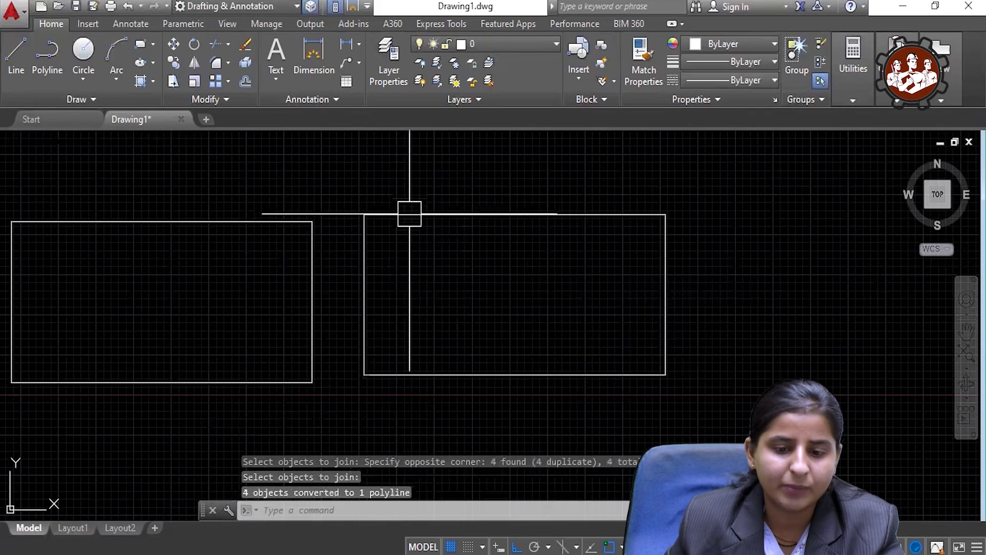
Step: Select the joined rectangle and the middle rectangle's edges to check whether each is one piece
click(410, 213)
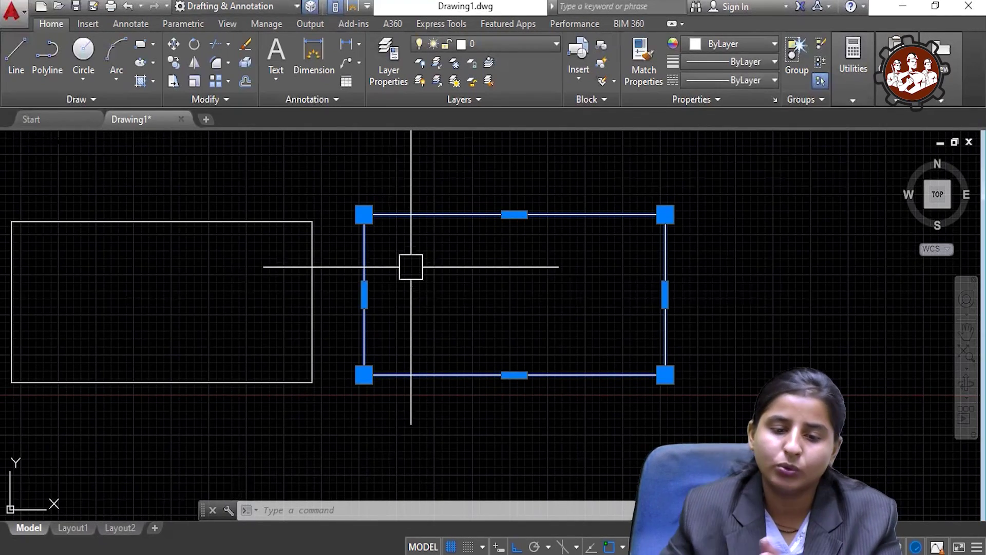
scroll(509, 303, down, 2)
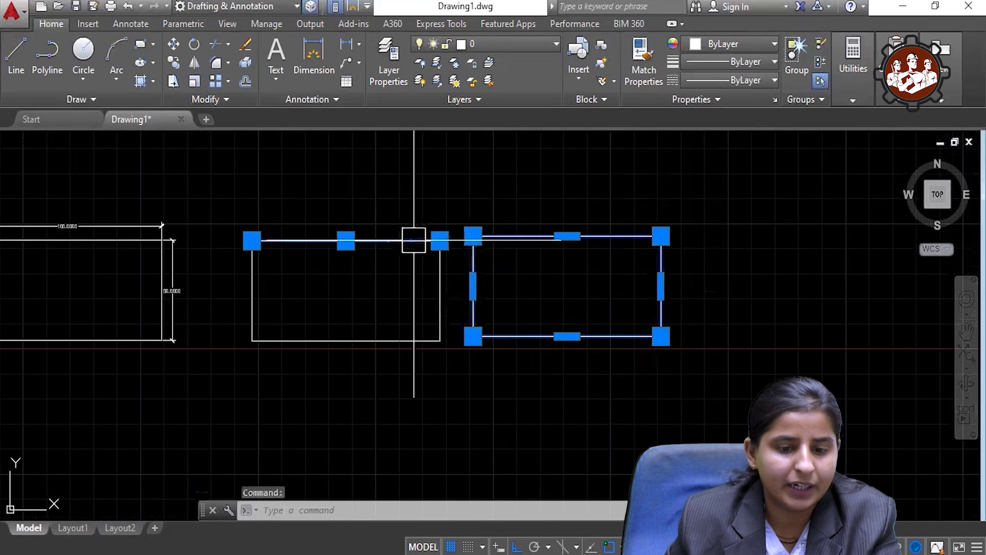
click(242, 289)
click(440, 291)
key(Escape)
key(Escape)
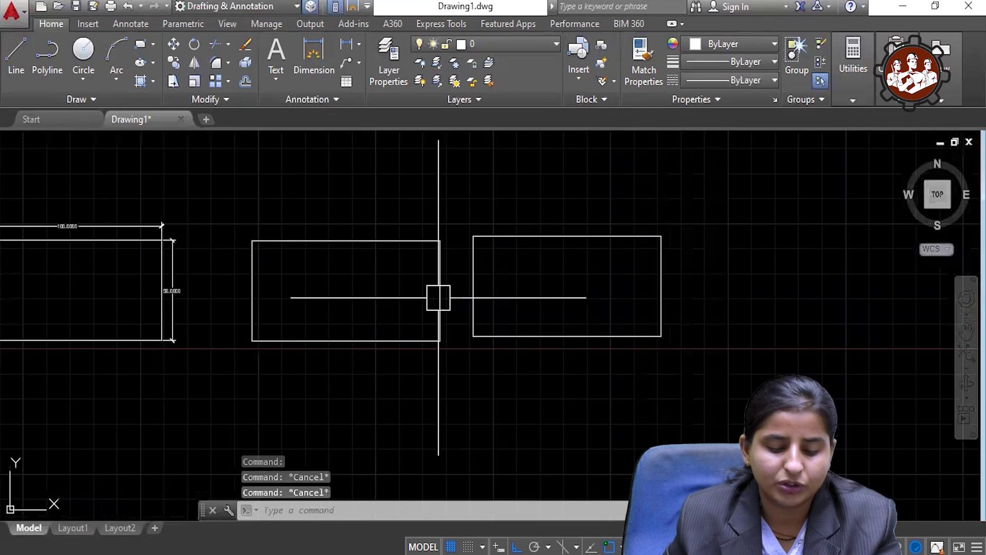
Step: Join the middle rectangle's four lines into a single polyline with J (JOIN)
text(j)
key(Return)
click(449, 368)
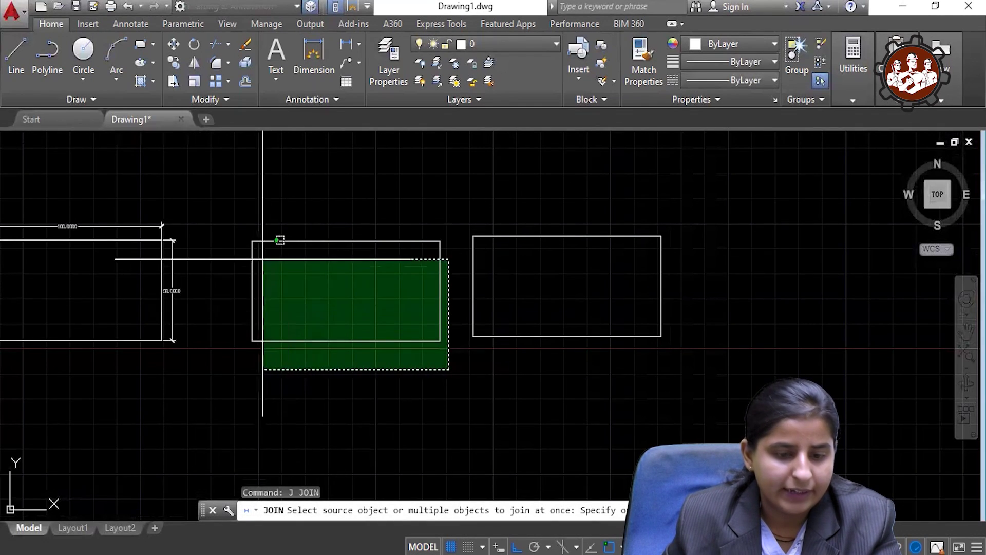
click(238, 226)
key(Return)
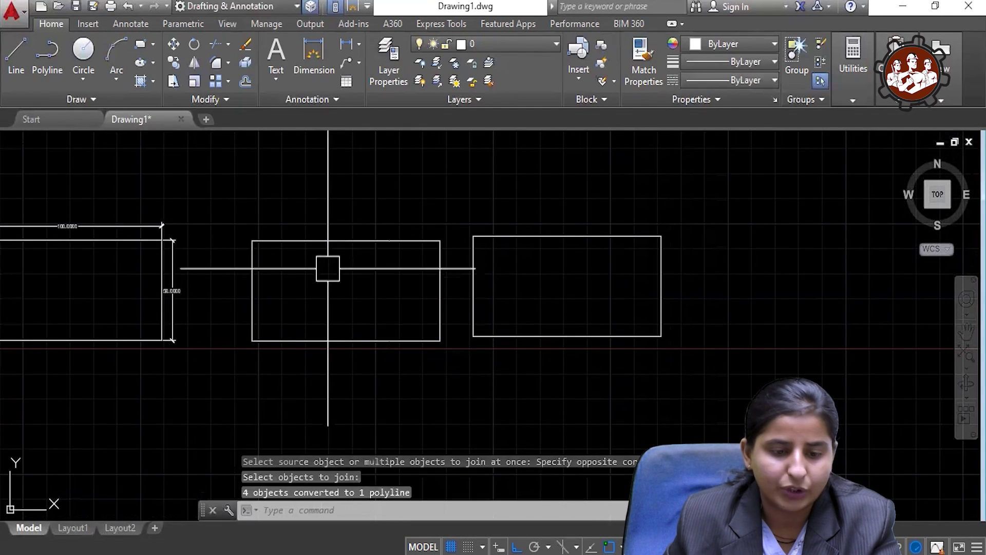
middle_drag(377, 296, 359, 304)
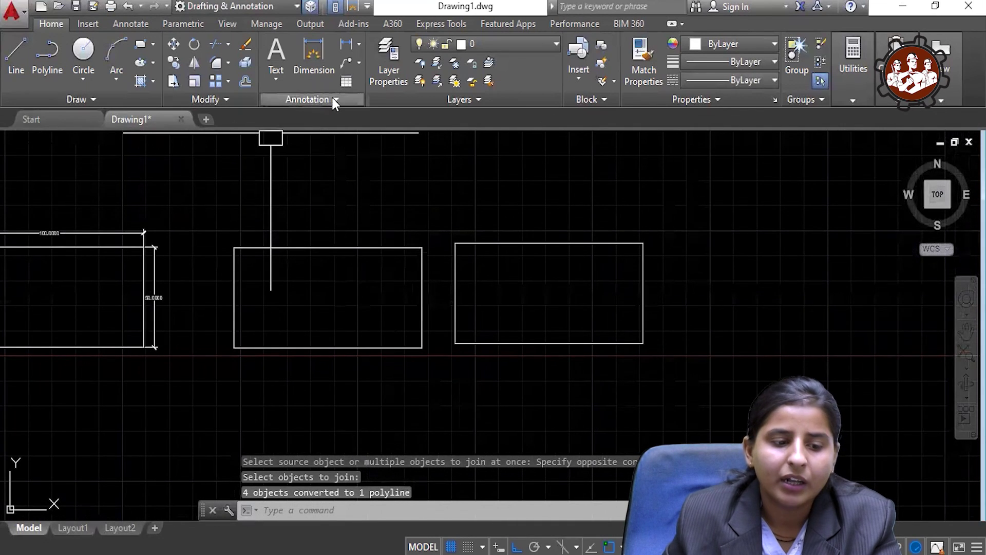
Step: Dimension the middle rectangle with a 100 width above and a 50 height beside it
click(314, 56)
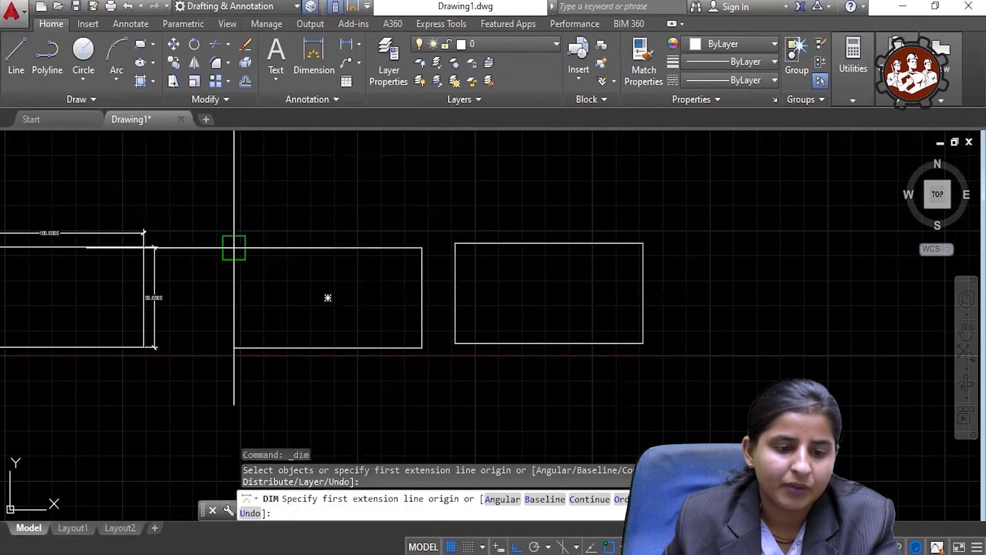
click(234, 248)
click(421, 247)
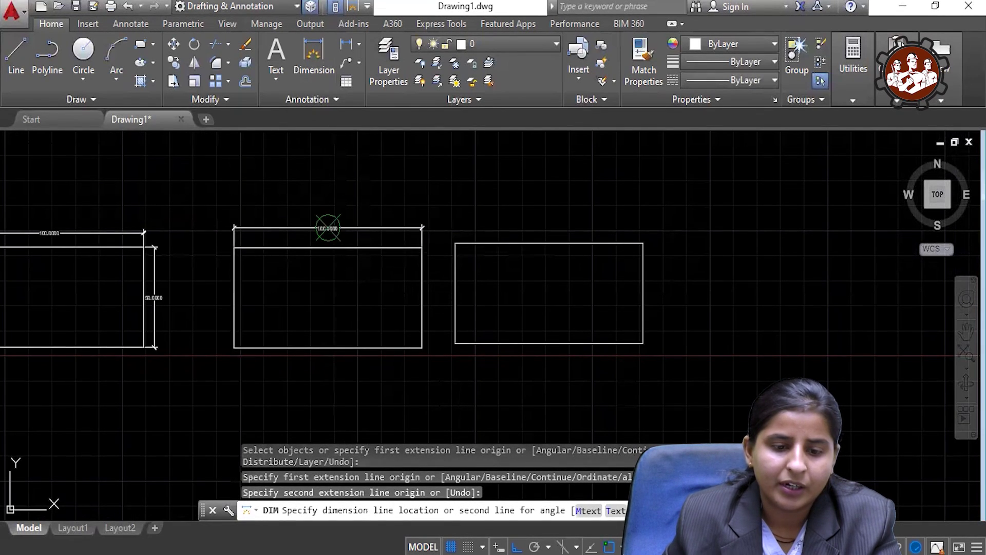
click(328, 228)
scroll(341, 255, up, 4)
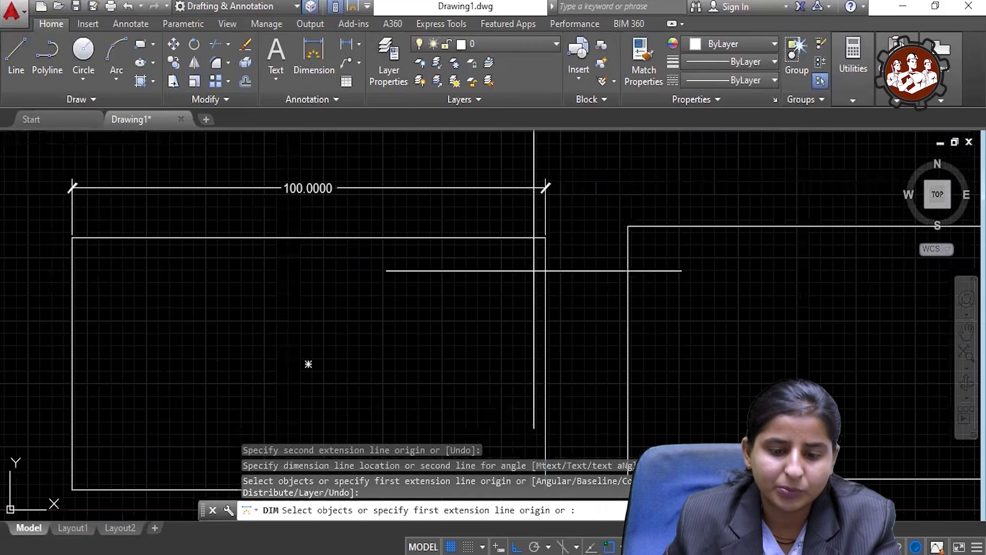
middle_drag(534, 271, 467, 222)
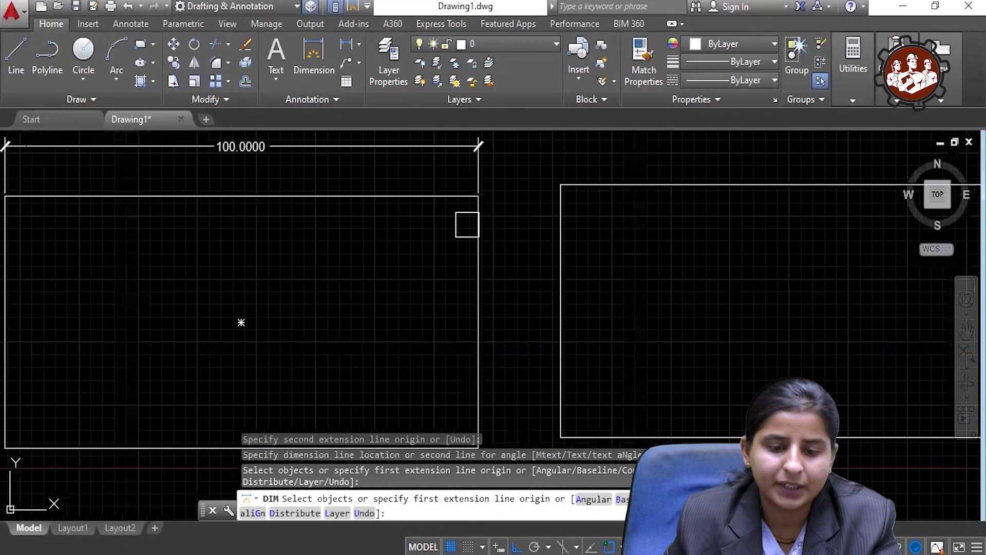
click(474, 226)
click(507, 253)
Step: Add a 100 width dimension above and a 50 height dimension left of the right rectangle
scroll(494, 254, down, 6)
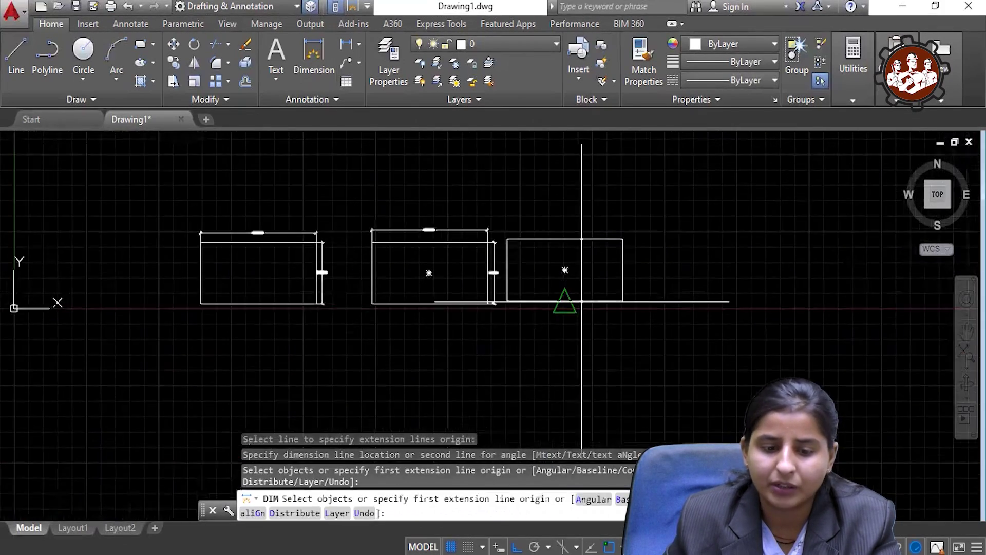
scroll(581, 302, up, 4)
middle_drag(533, 220, 473, 308)
key(Return)
click(443, 228)
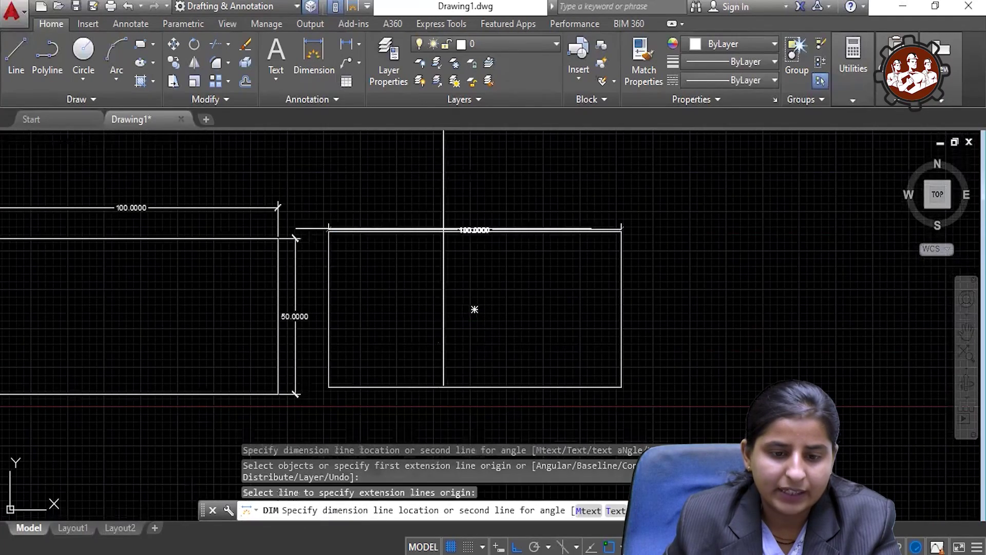
click(460, 201)
click(329, 345)
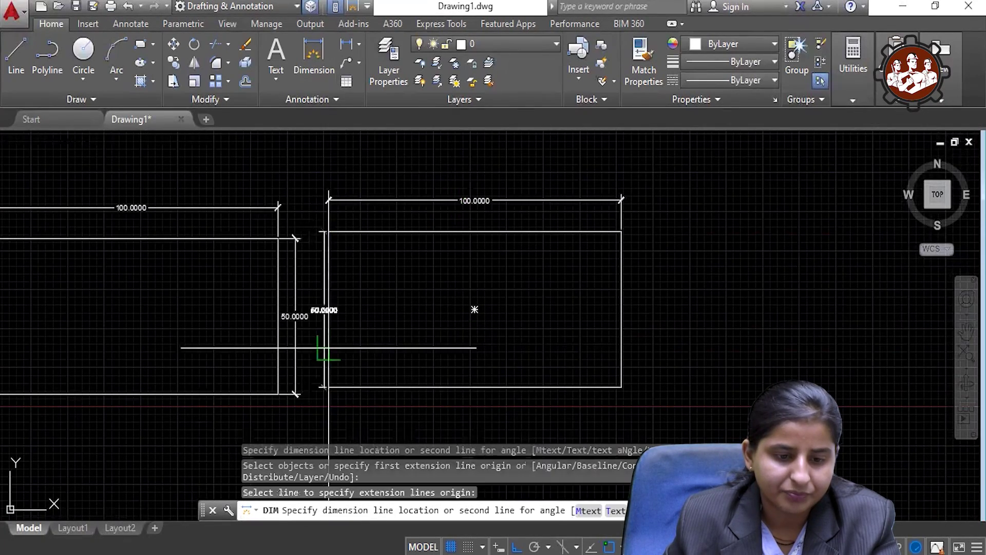
scroll(314, 336, up, 3)
click(314, 334)
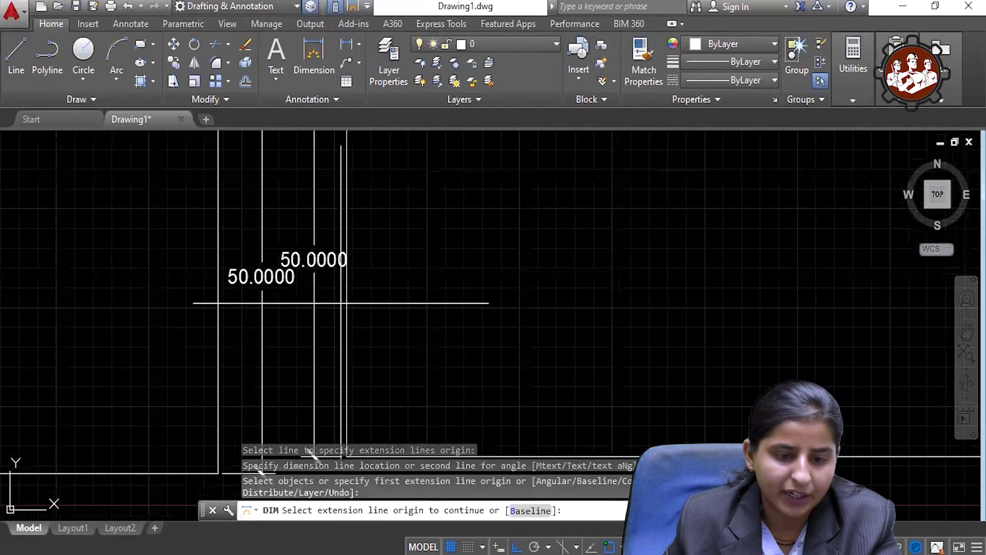
Step: Add a 100 dimension below the right rectangle between its bottom corners
key(Escape)
scroll(341, 303, down, 4)
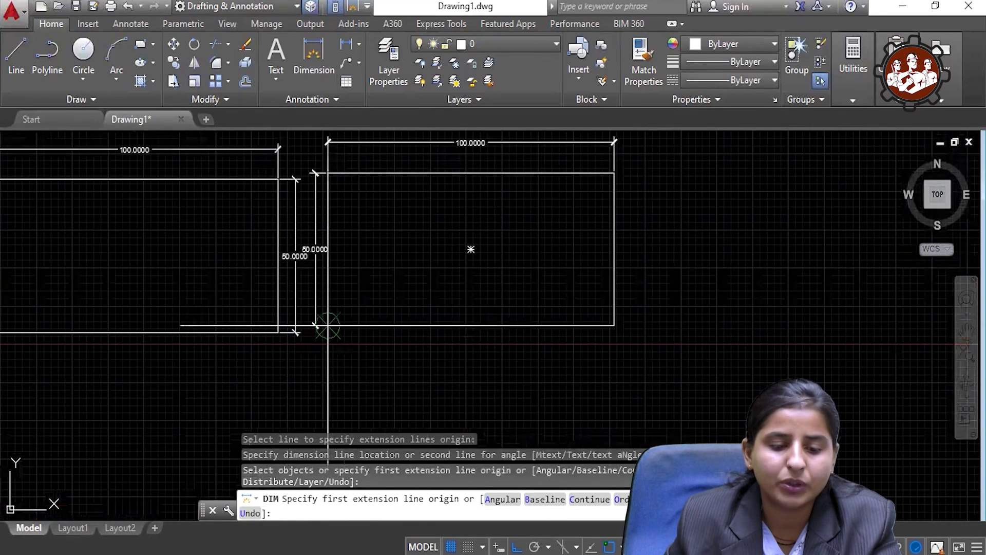
click(327, 325)
click(614, 325)
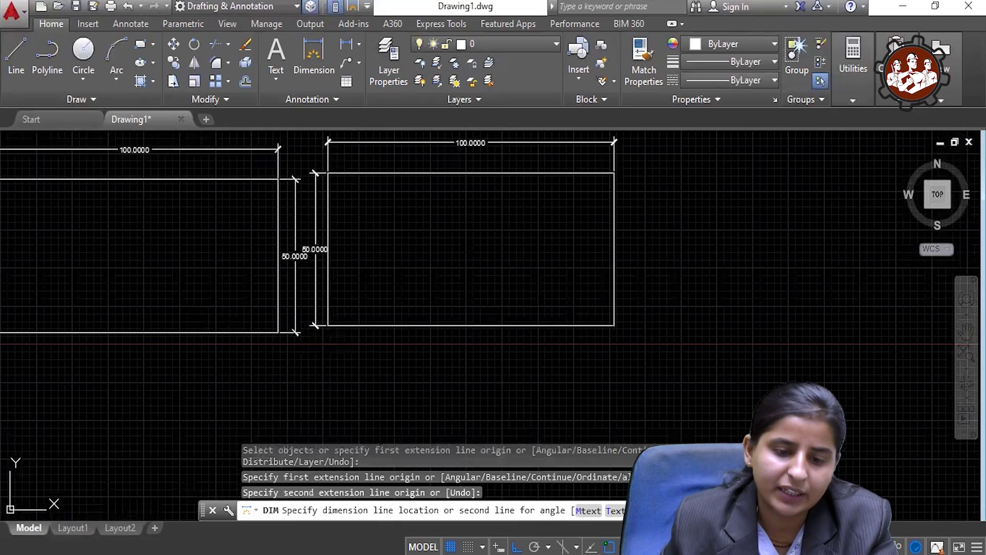
click(471, 343)
key(Escape)
Step: Select all rectangles with their dimensions to review them, then clear the selection
scroll(271, 293, down, 3)
scroll(469, 341, down, 2)
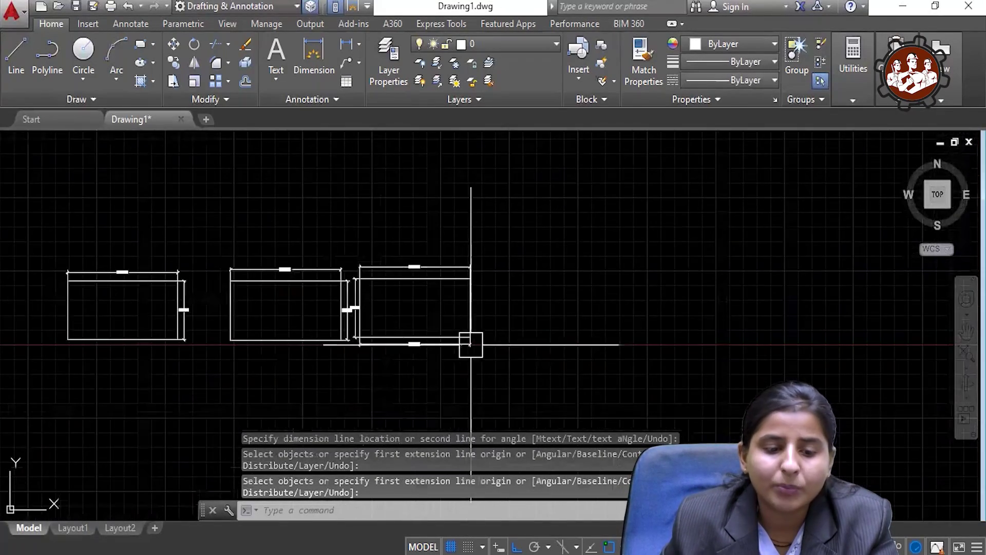
click(654, 369)
click(84, 221)
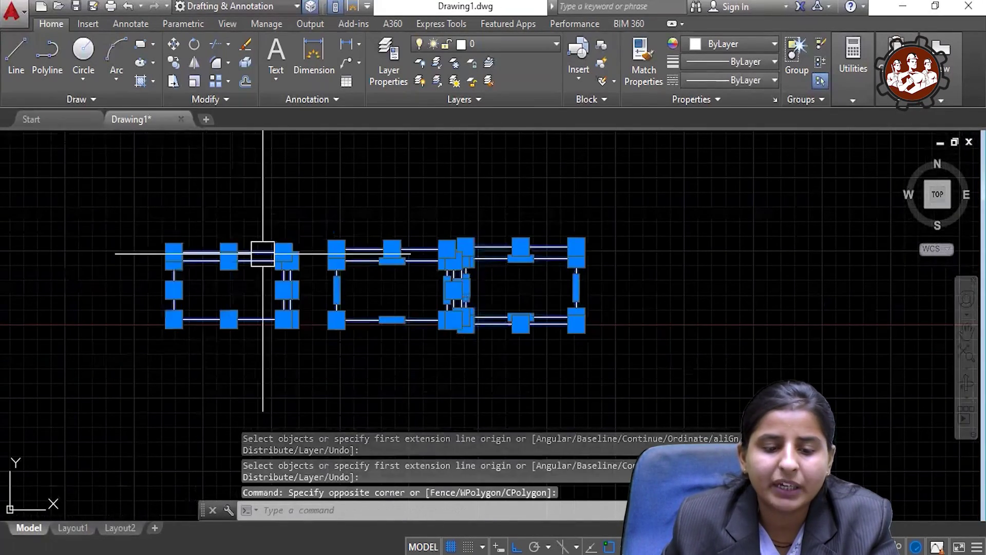
scroll(333, 265, down, 2)
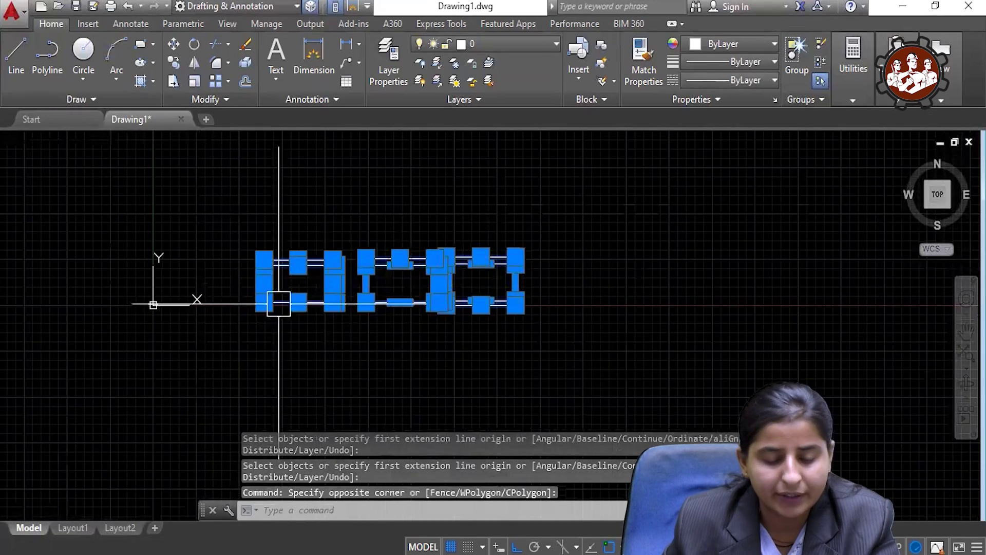
scroll(480, 300, up, 2)
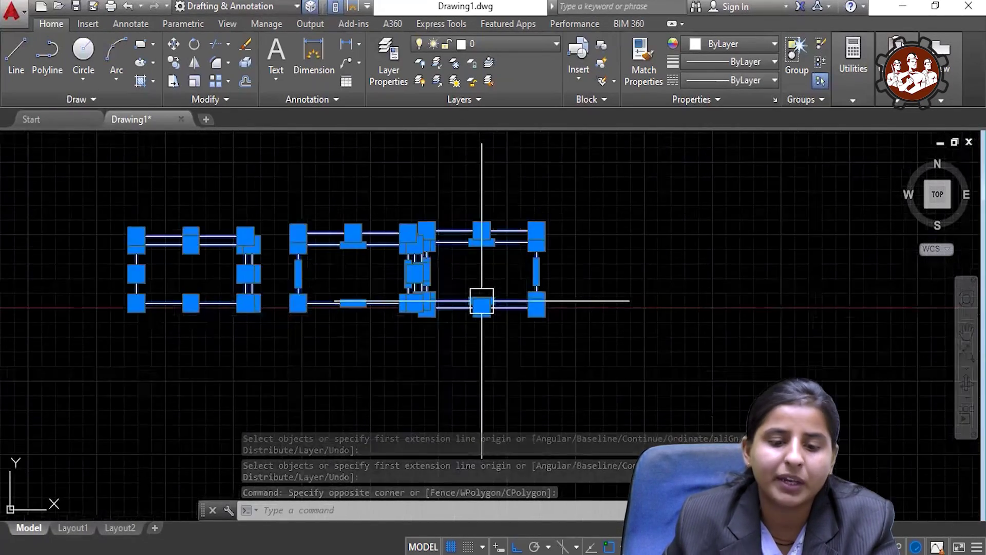
middle_drag(480, 299, 446, 347)
middle_drag(226, 324, 358, 295)
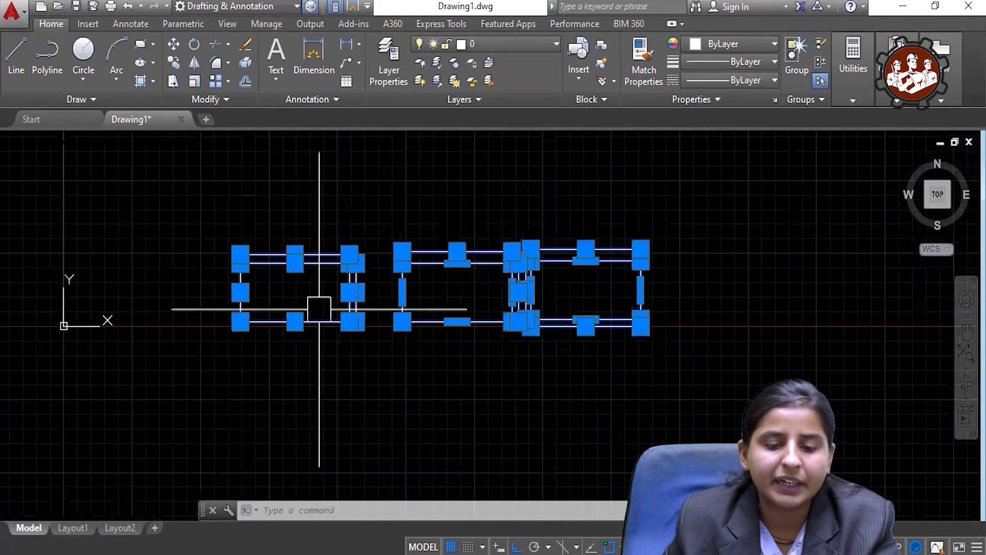
key(Escape)
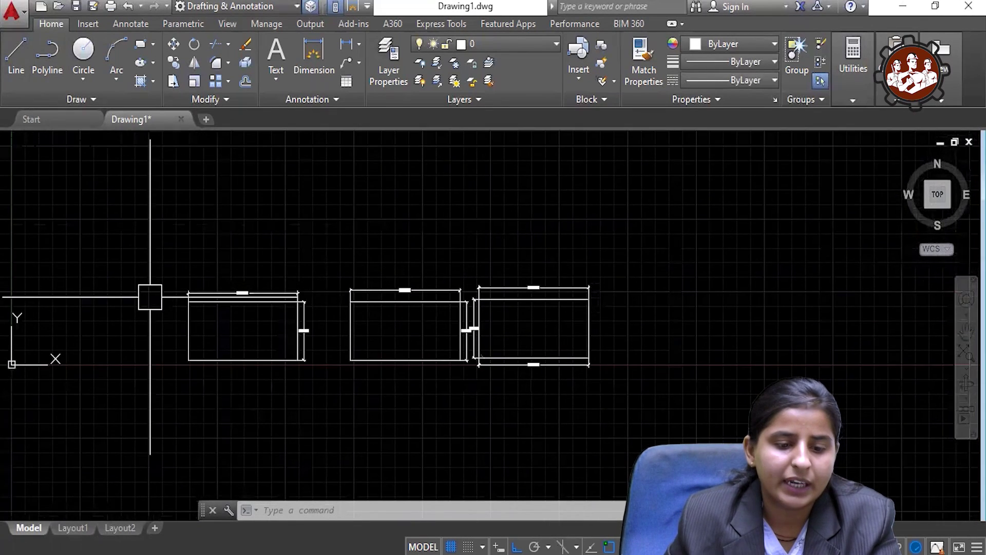
middle_drag(520, 349, 183, 344)
Step: Draw the upper zigzag as separate LINE segments
click(16, 71)
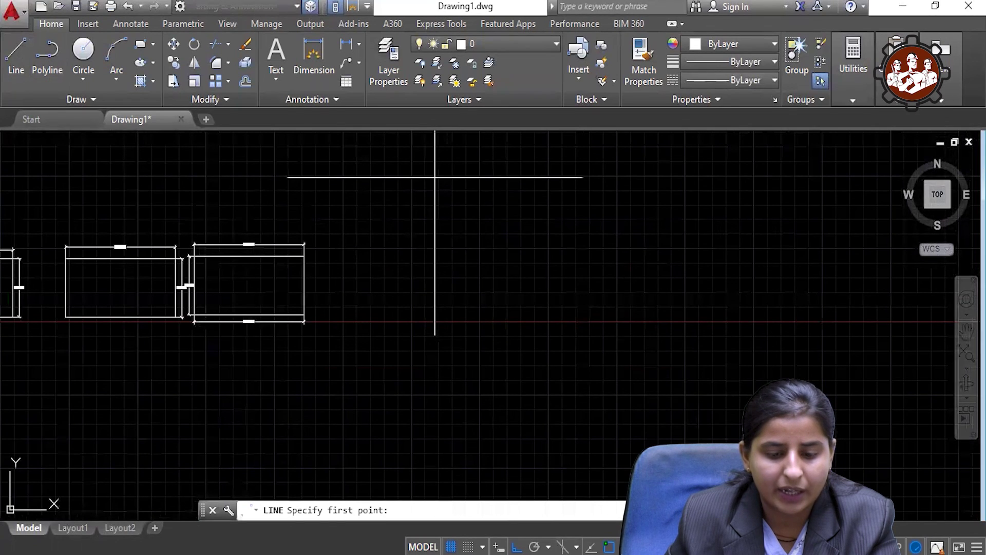
click(434, 177)
middle_drag(453, 201, 315, 352)
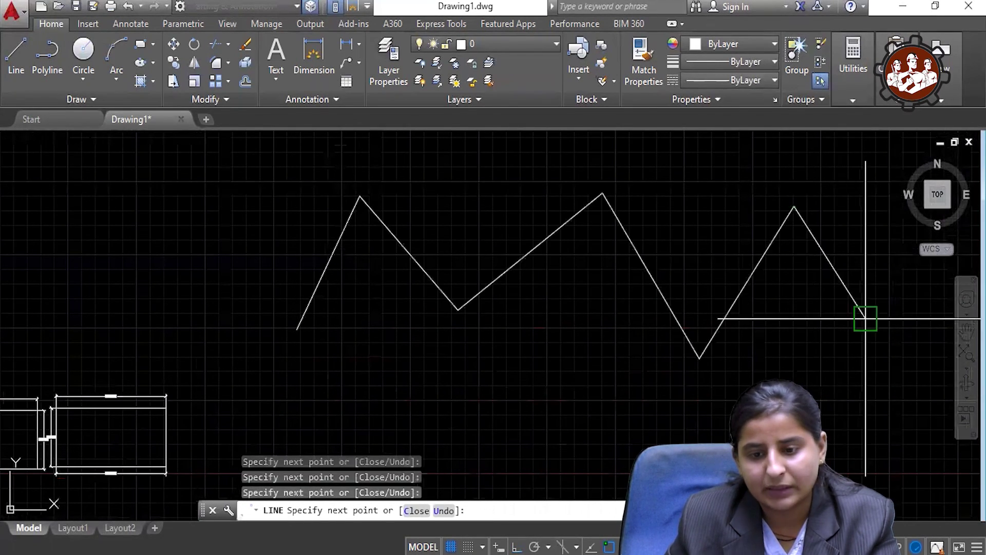
click(863, 315)
key(Return)
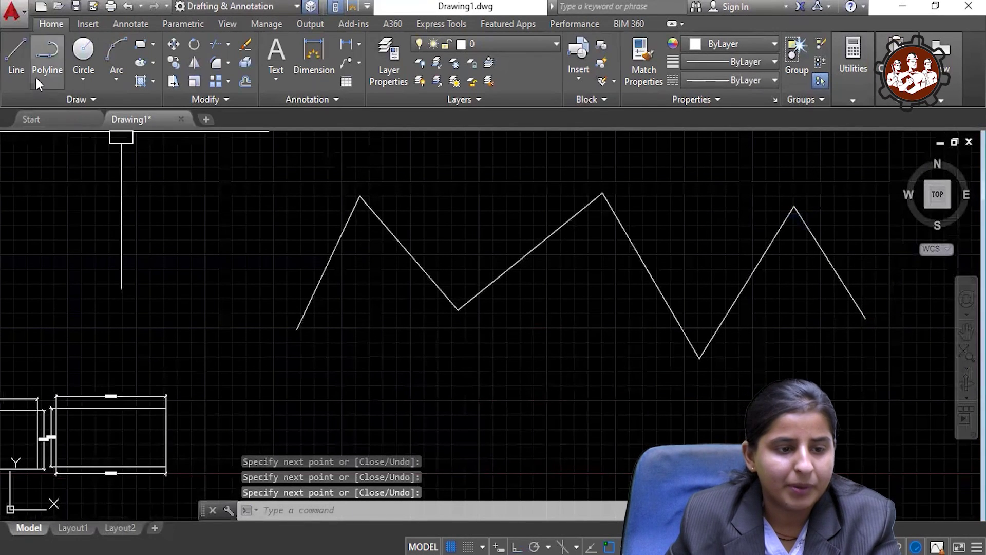
Step: Draw the lower zigzag as a single polyline
click(35, 76)
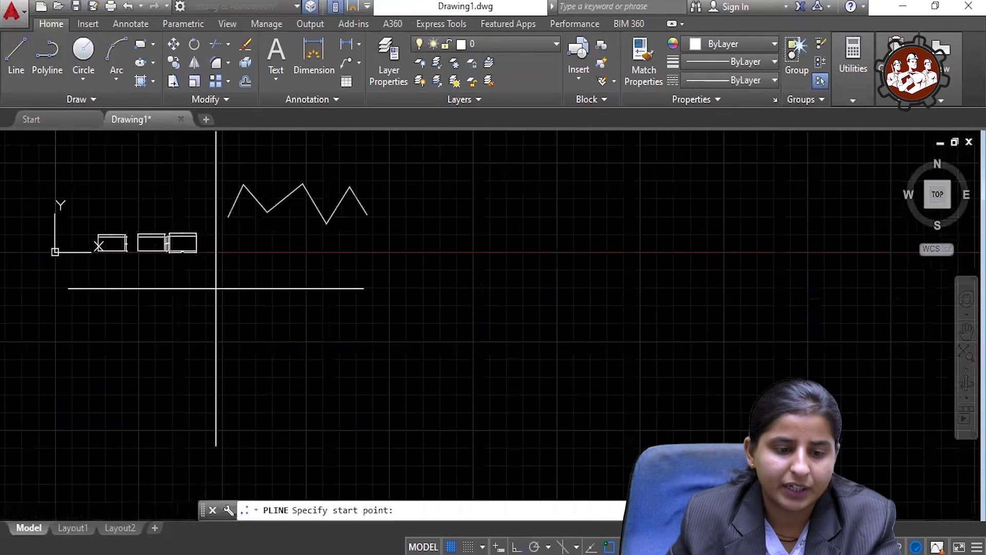
click(492, 266)
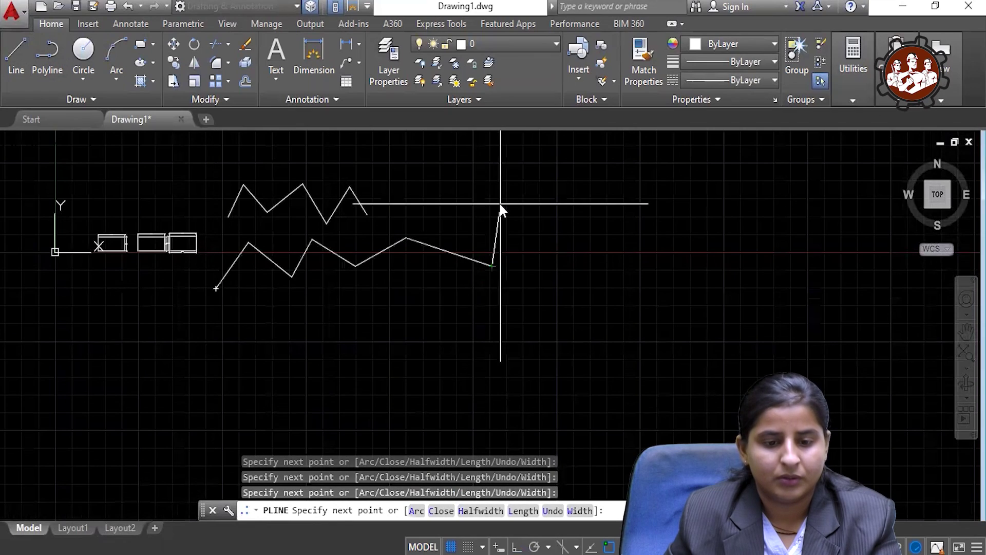
key(Return)
scroll(258, 200, up, 4)
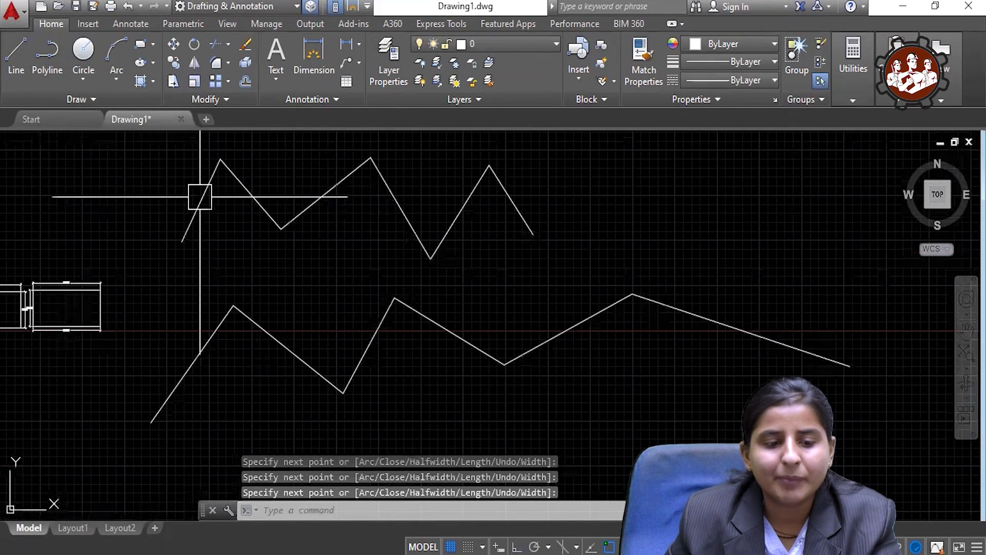
Step: Select the upper zigzag's three segments individually and the lower zigzag with one pick
click(202, 197)
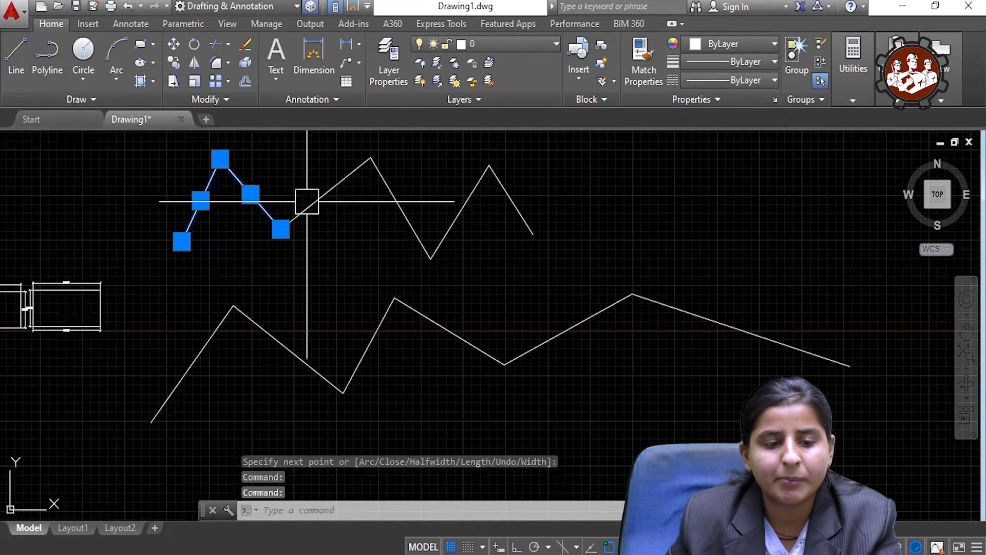
click(329, 191)
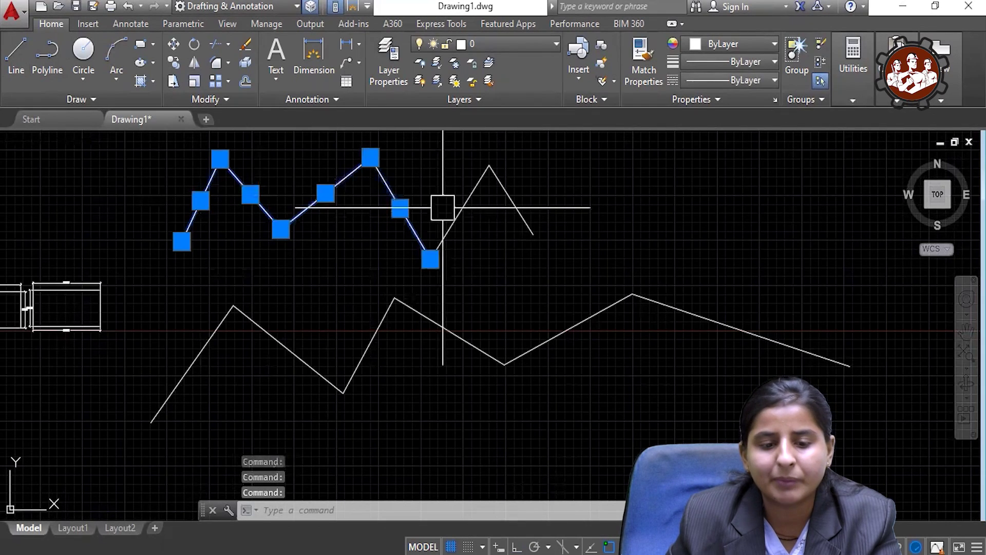
click(459, 212)
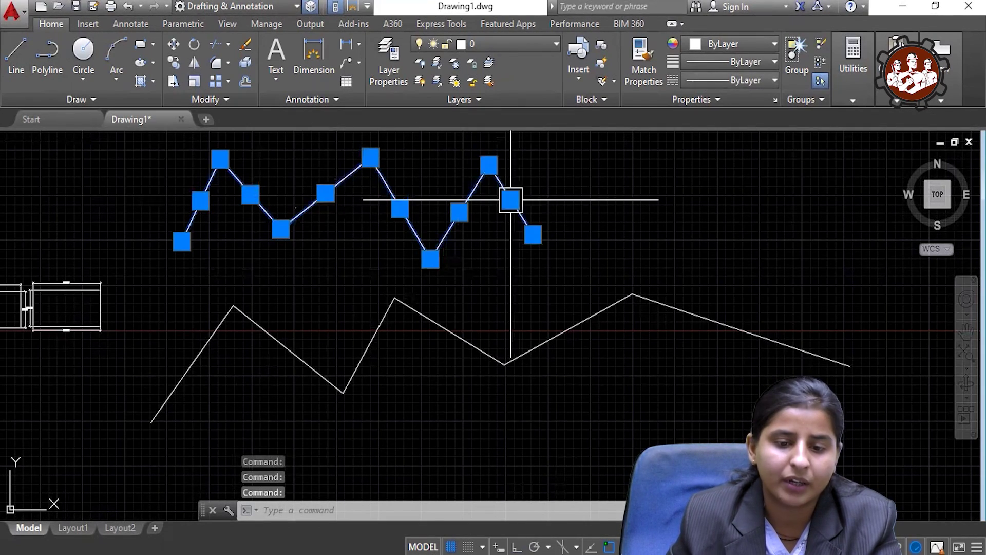
click(532, 350)
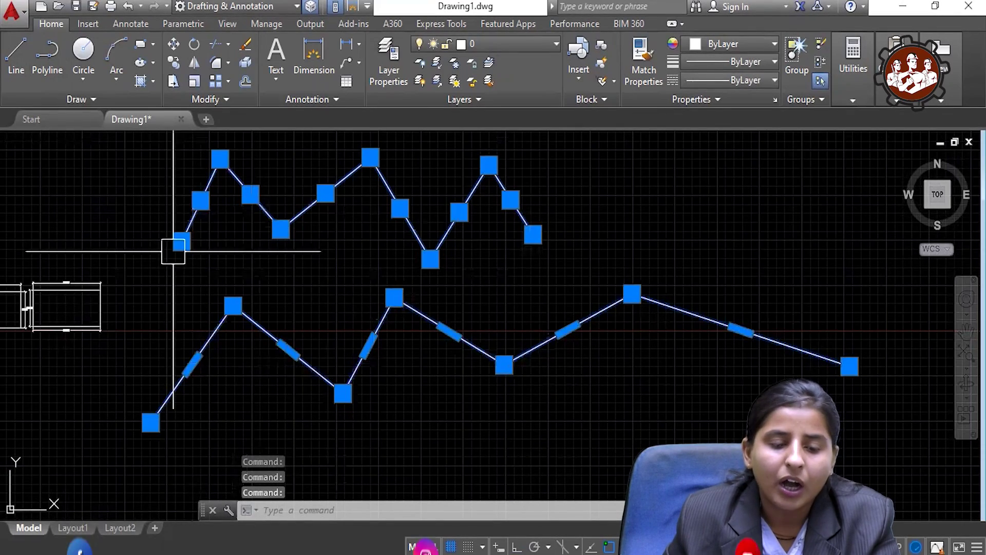
scroll(350, 293, down, 2)
Step: Window-select all the drawn geometry and erase it
scroll(343, 302, down, 3)
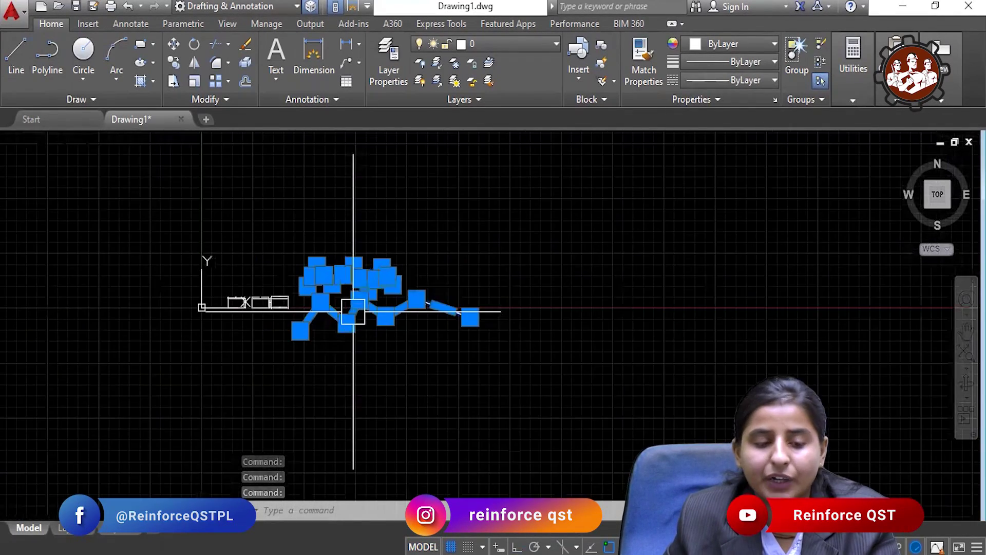
click(141, 220)
click(590, 406)
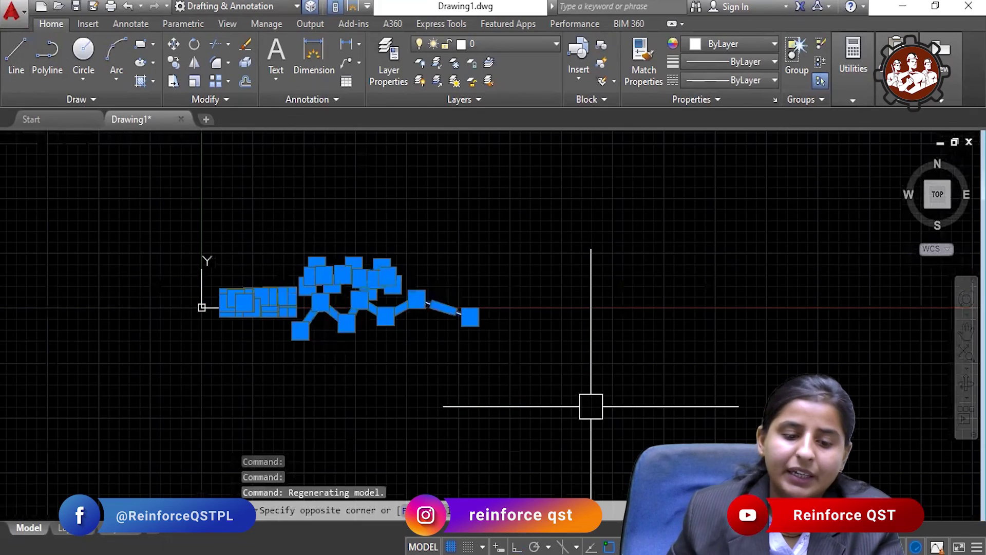
key(Delete)
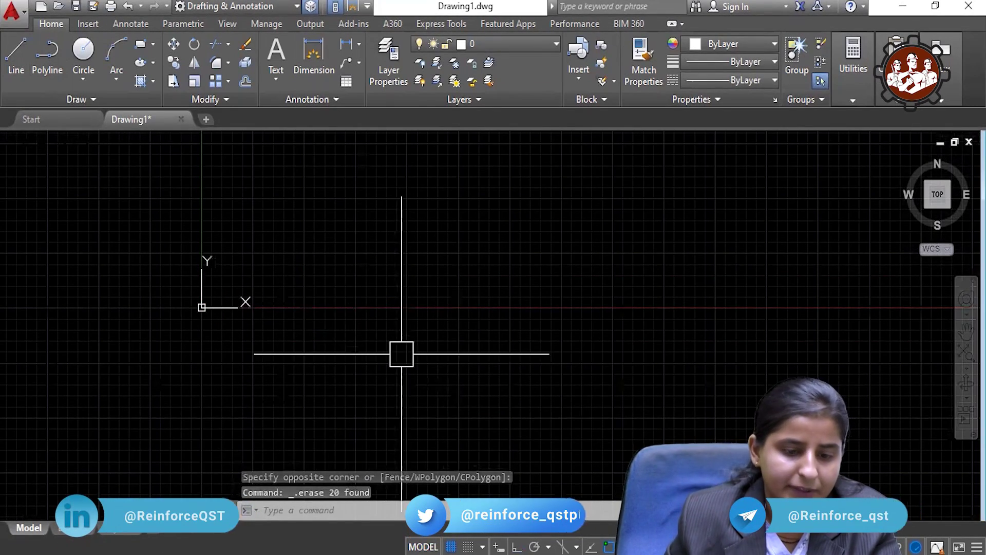
mouse_move(290, 272)
middle_down()
mouse_move(314, 298)
mouse_move(303, 330)
middle_up()
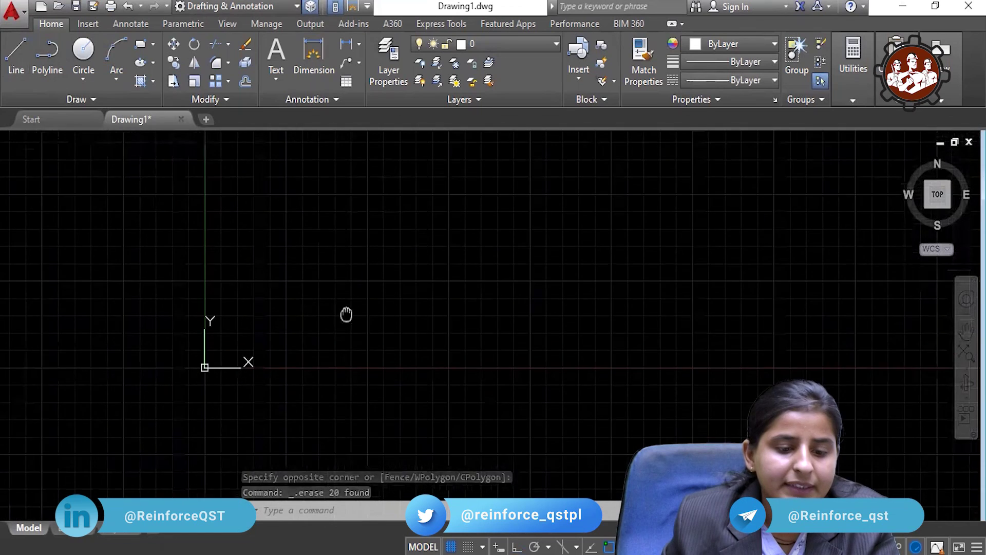
Step: Start a polyline near the origin with Ortho on, entering side lengths 100 and 50
click(49, 57)
click(249, 356)
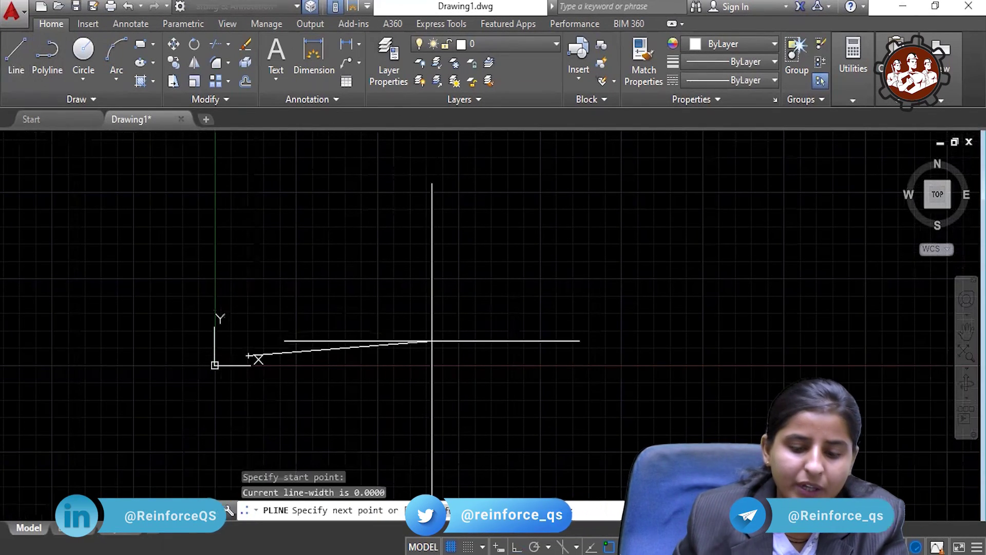
key(F8)
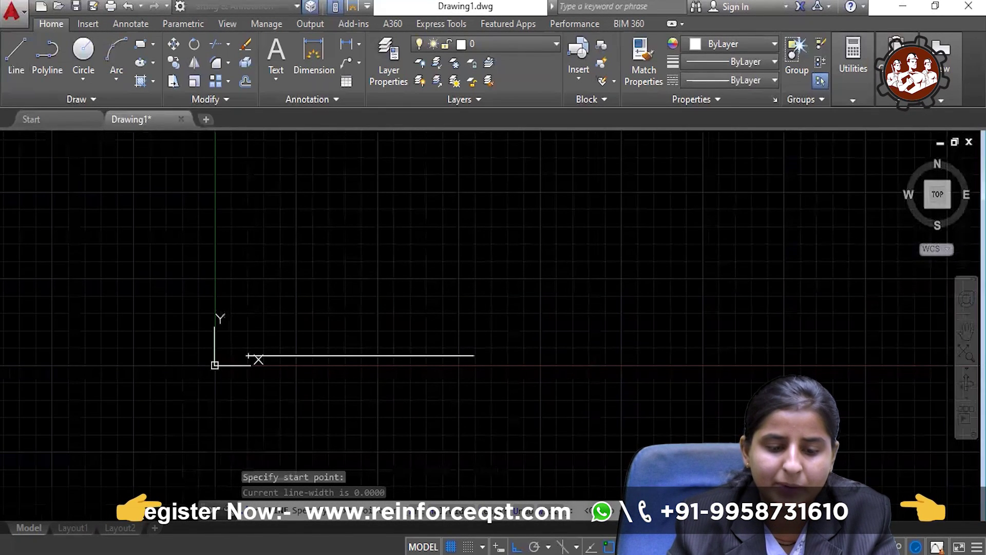
text(100)
key(Return)
text(50)
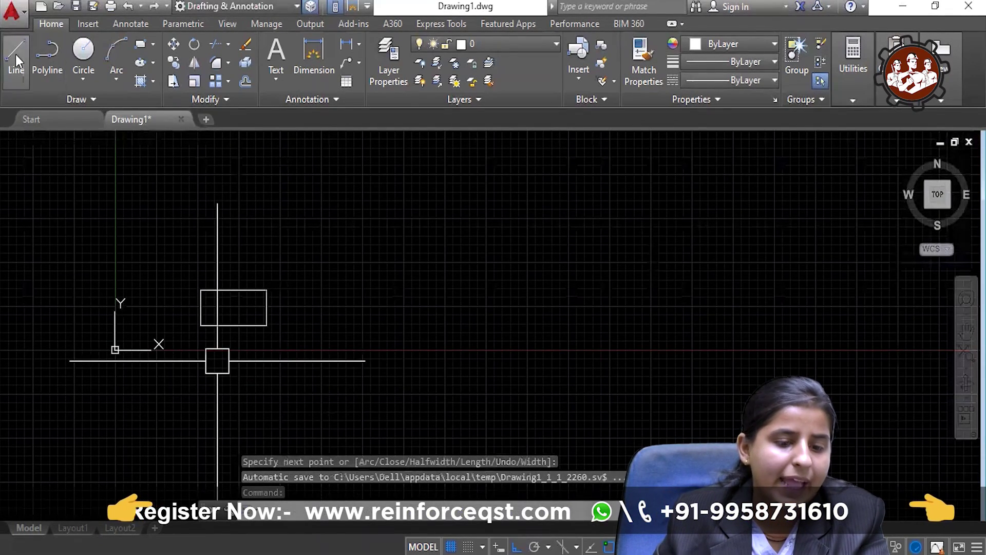
Step: Draw a 100 × 50 rectangle from four LINE segments (100, 50, 100, 50) beside the polyline one
key(Return)
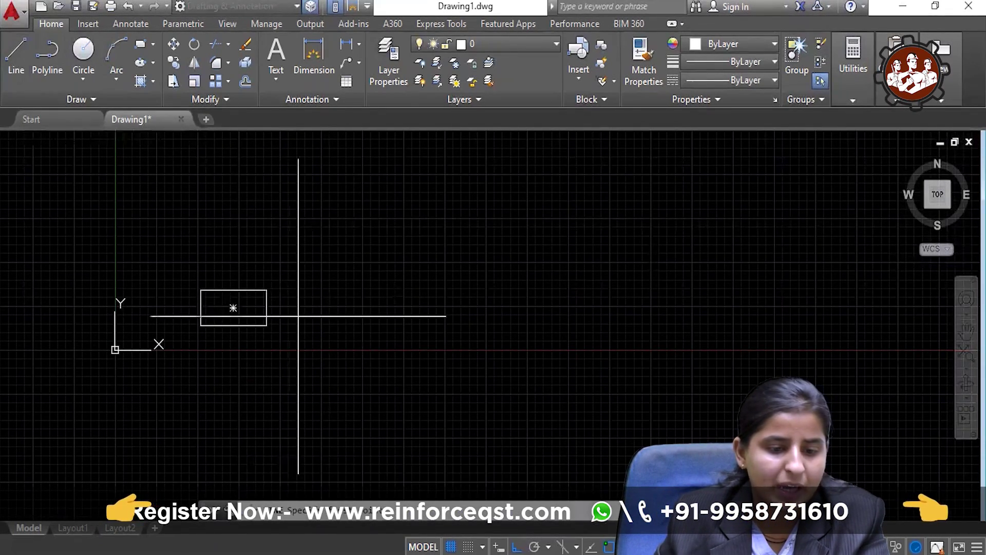
click(298, 316)
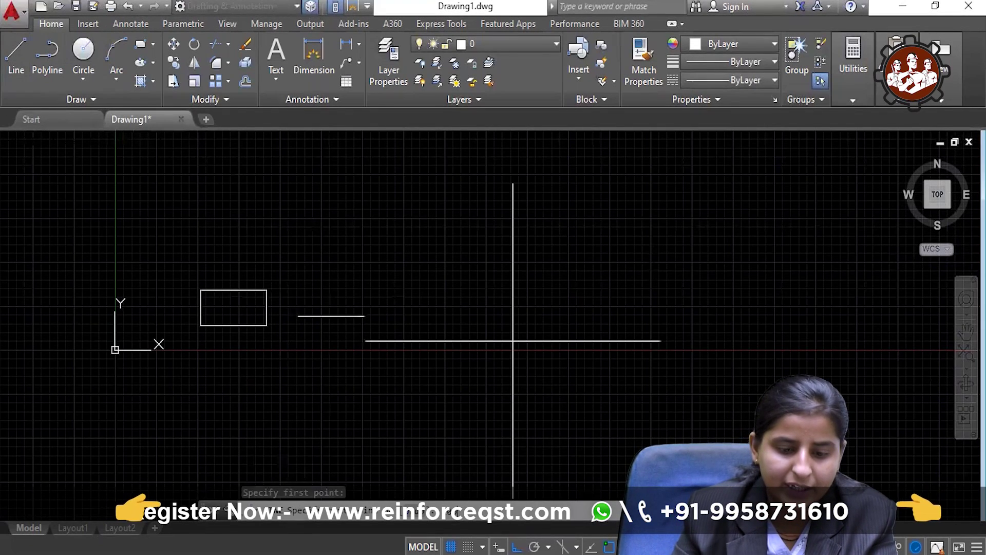
text(100)
key(Return)
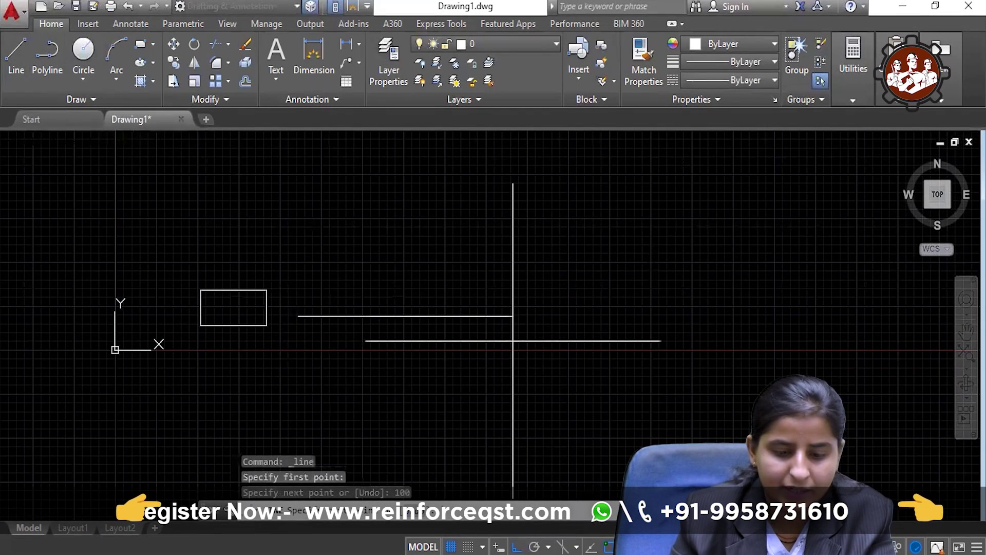
text(50)
key(Return)
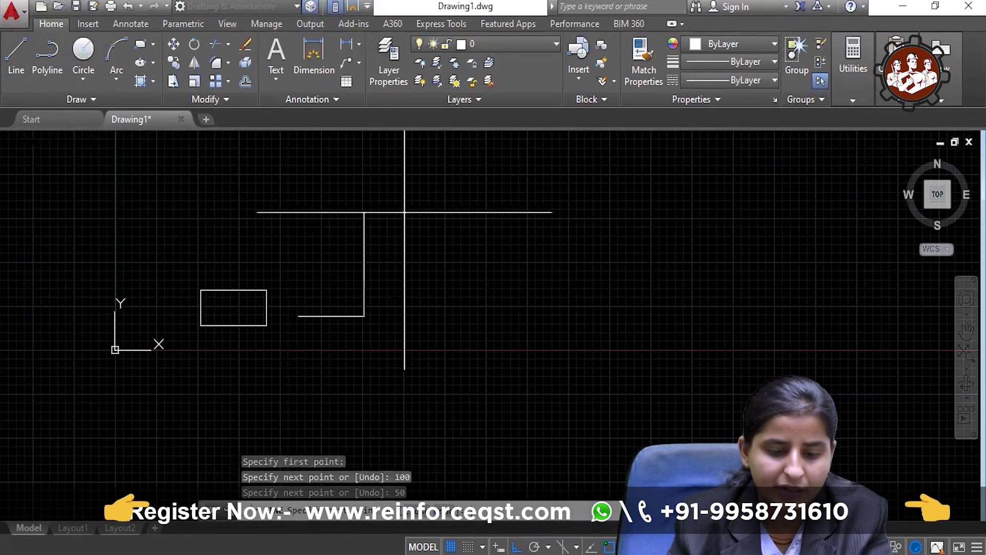
text(100)
key(Return)
text(50)
key(Return)
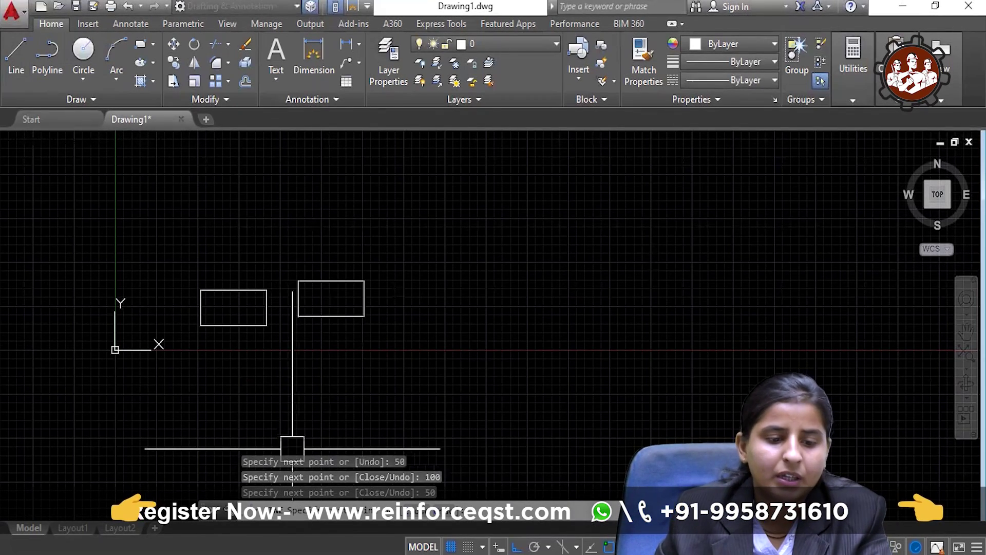
key(Escape)
scroll(292, 447, up, 3)
scroll(229, 295, up, 2)
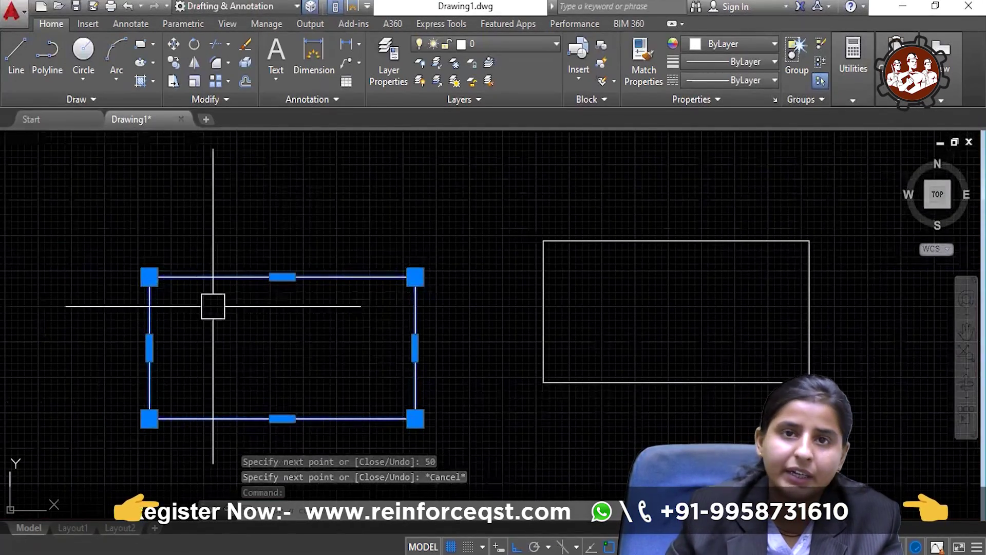
Step: Explode the left polyline rectangle with X (EXPLODE) using a window selection
key(Escape)
key(Escape)
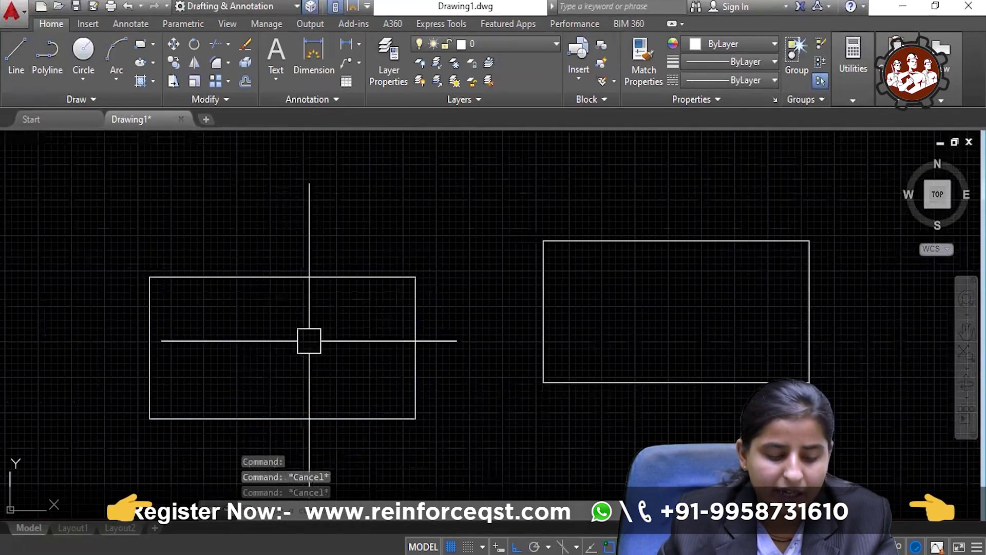
text(x)
key(Return)
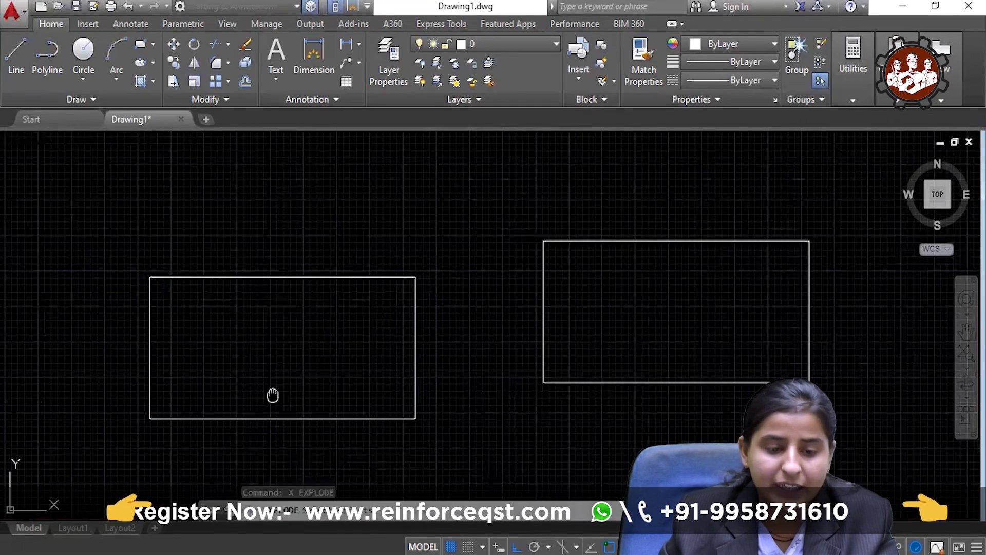
middle_drag(273, 396, 349, 362)
click(559, 194)
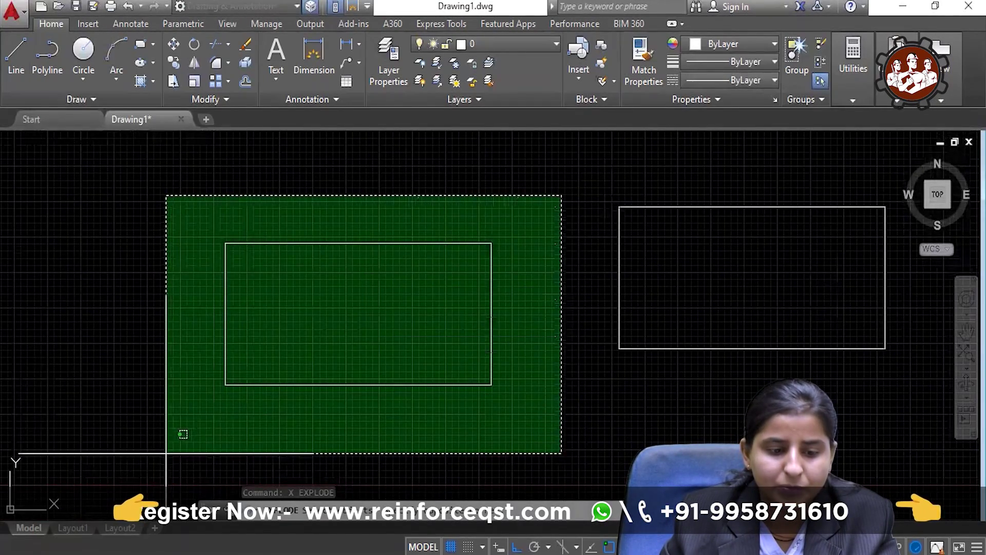
click(165, 453)
key(Return)
Step: Pick the bottom and left edges to show they are now separate lines
click(319, 387)
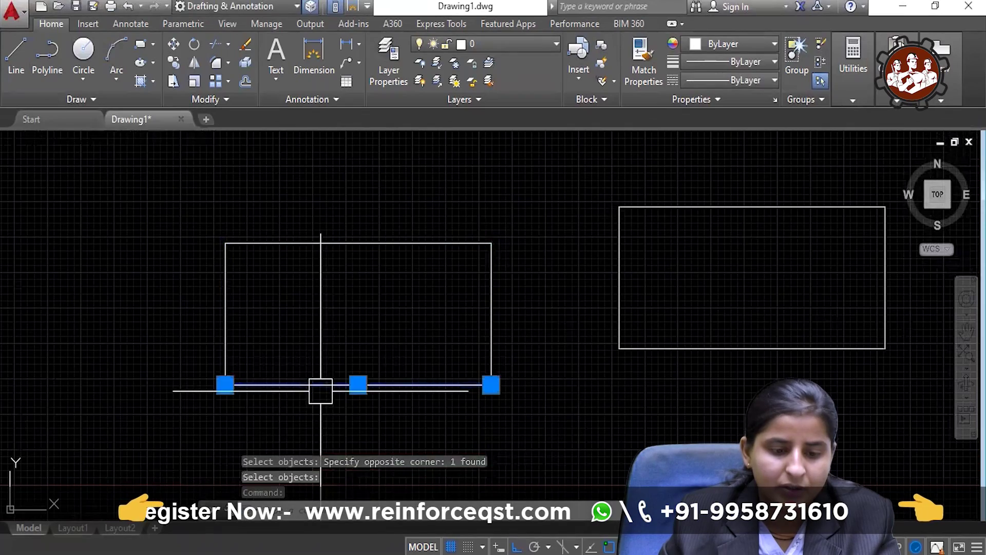
click(222, 326)
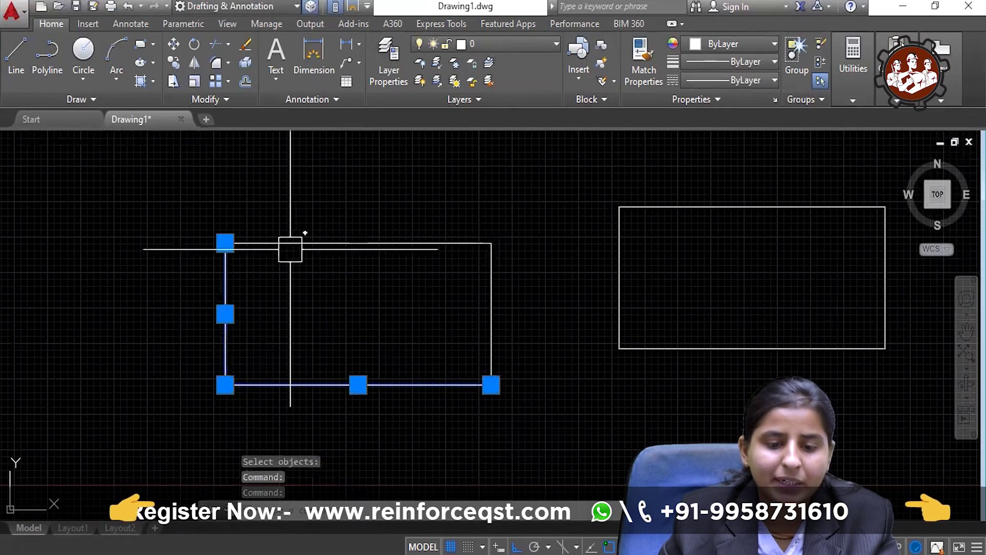
middle_drag(660, 298, 355, 326)
key(Escape)
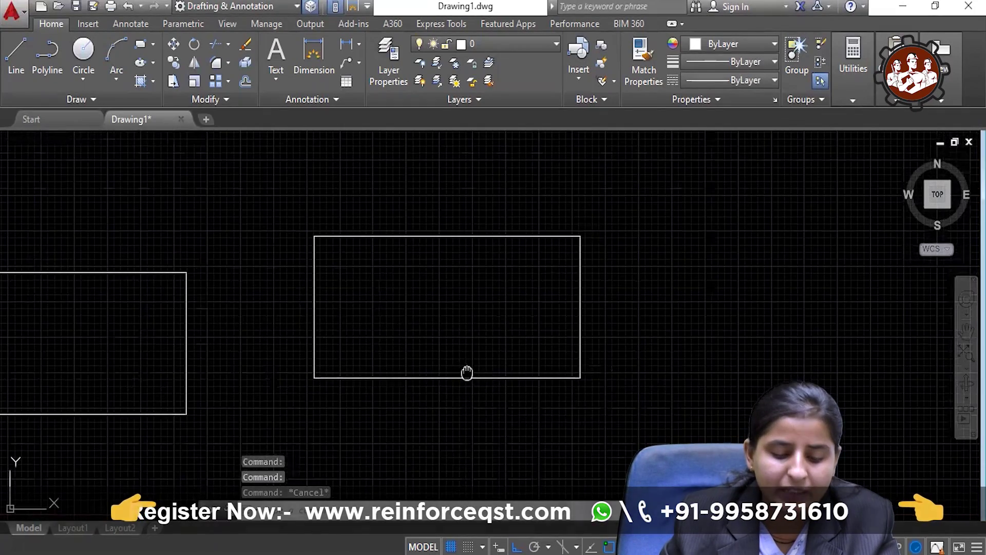
middle_drag(467, 369, 408, 373)
Step: JOIN the line rectangle's four lines, window-selected together, into a single polyline
text(j)
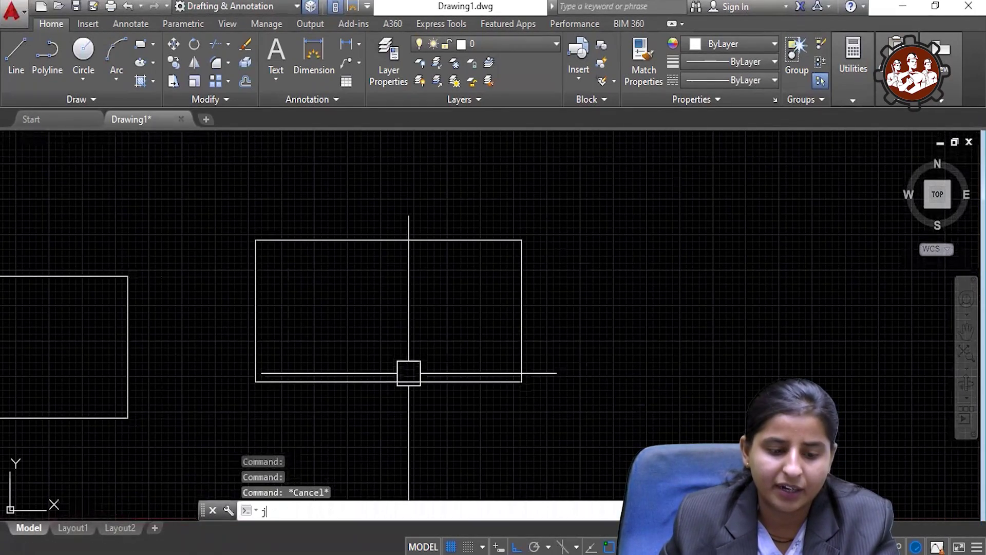
key(Return)
click(566, 423)
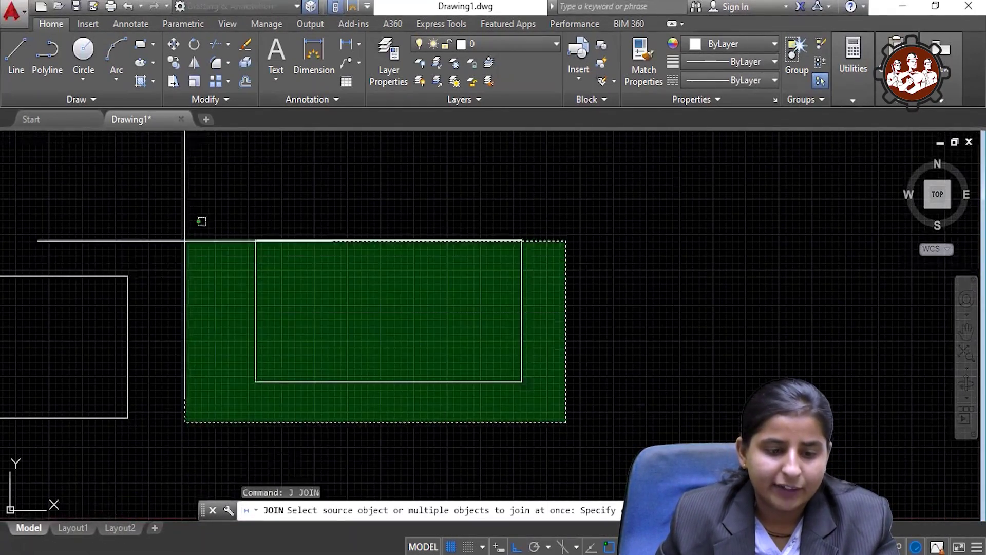
click(196, 197)
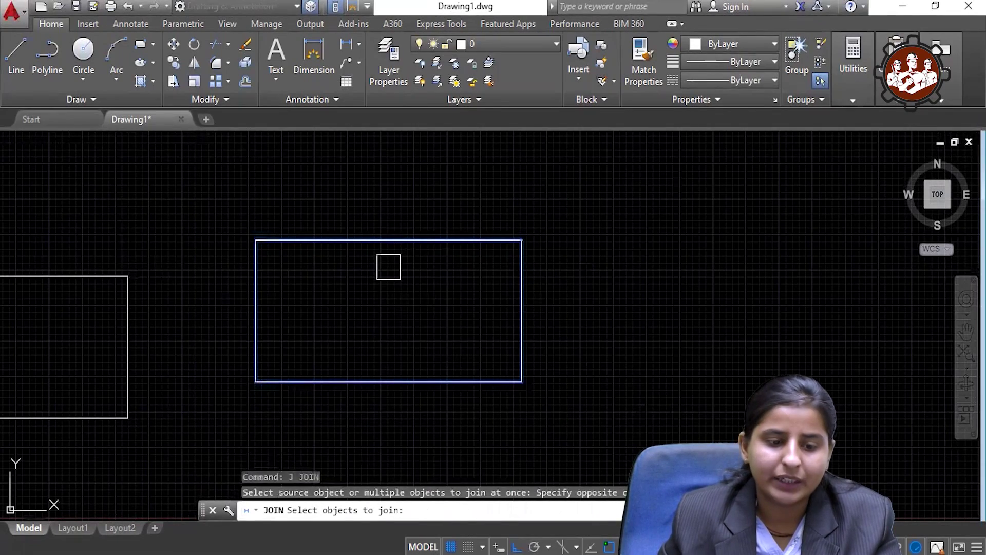
key(Return)
Step: Select the joined rectangle to confirm it is one object, then deselect and reframe both rectangles
click(308, 370)
middle_drag(384, 311, 584, 311)
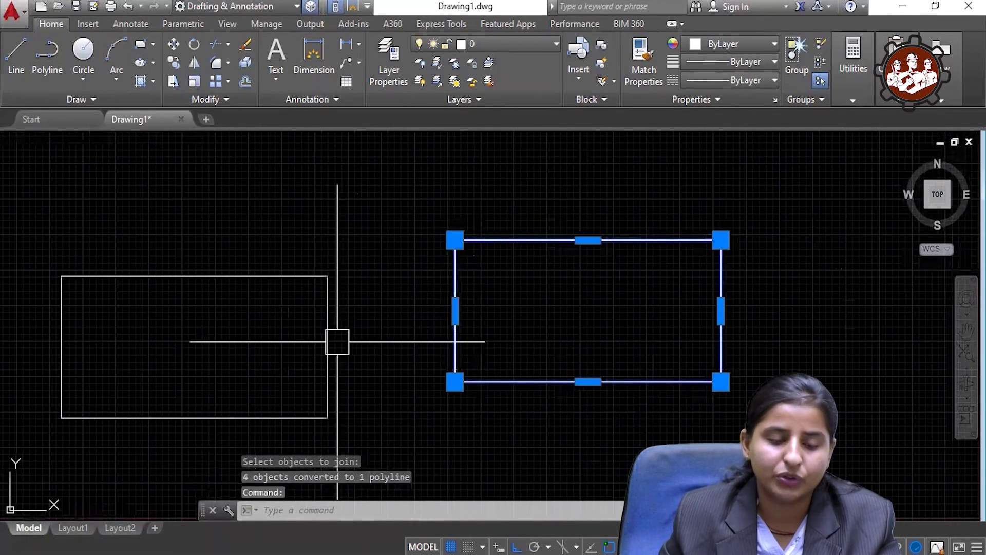
mouse_move(302, 343)
middle_down()
mouse_move(405, 306)
mouse_move(350, 326)
middle_up()
key(Escape)
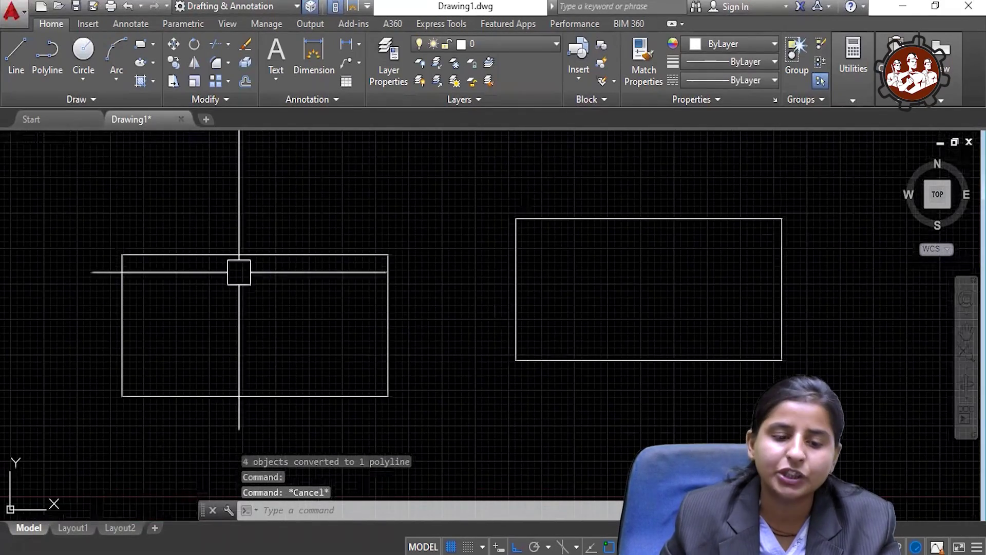
scroll(460, 274, down, 2)
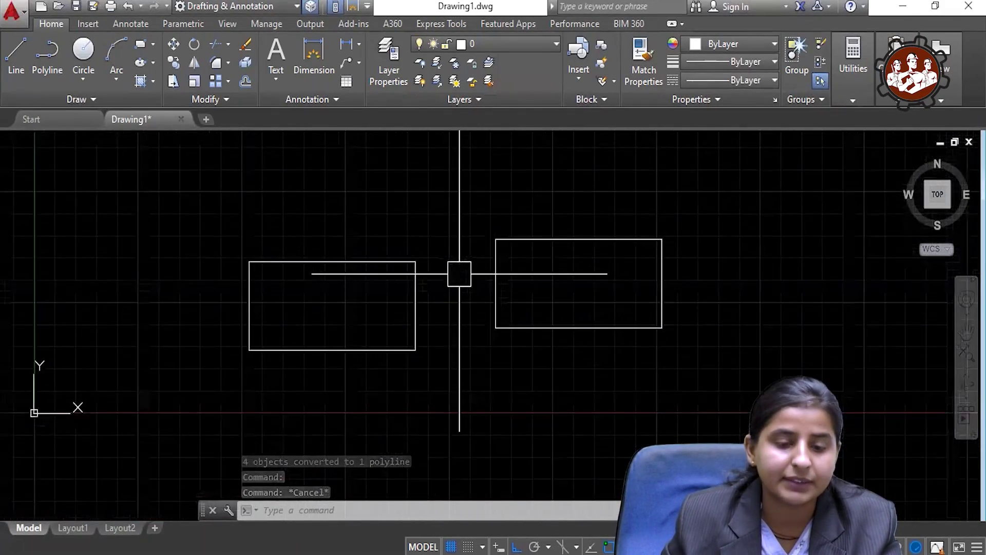
scroll(460, 274, down, 2)
middle_drag(460, 273, 414, 286)
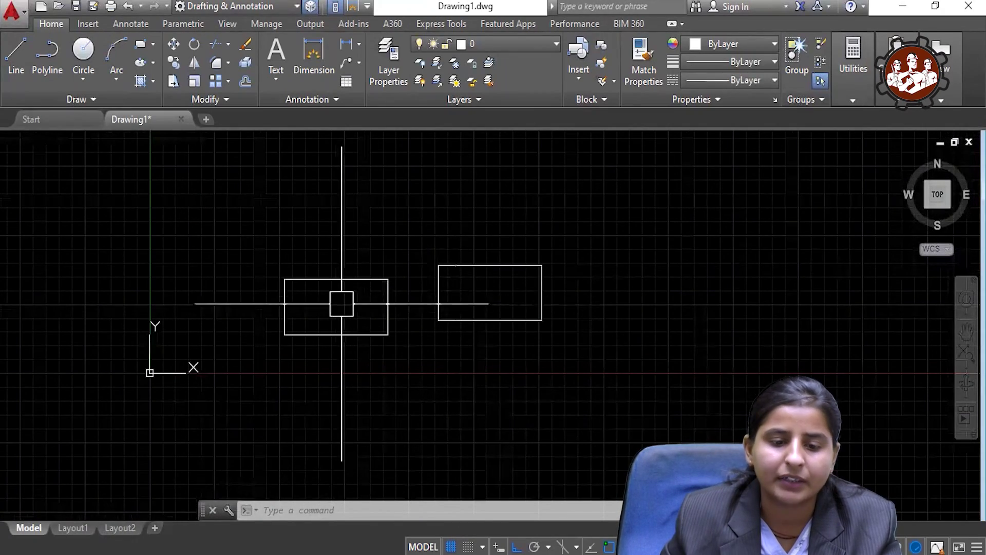
scroll(457, 300, up, 4)
middle_drag(367, 276, 415, 265)
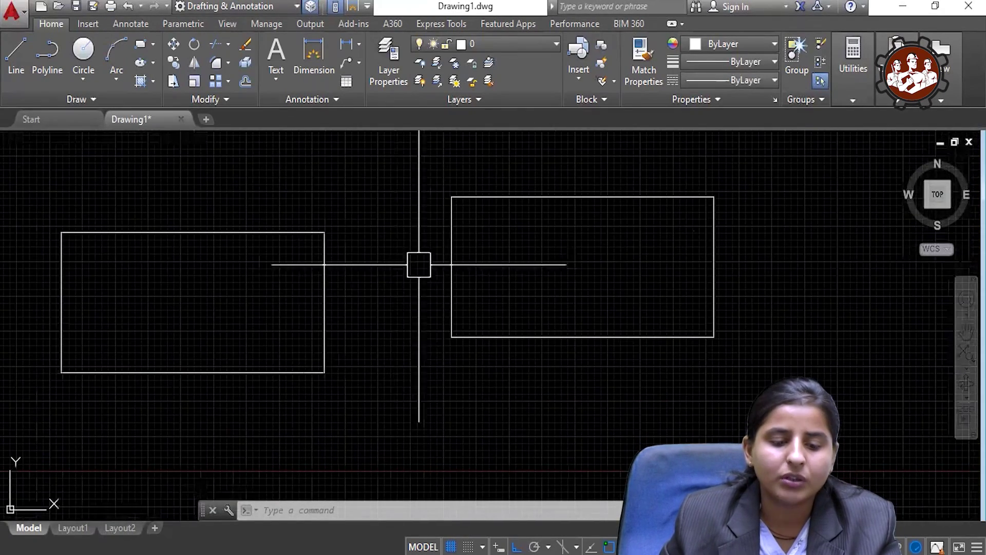
scroll(357, 295, down, 2)
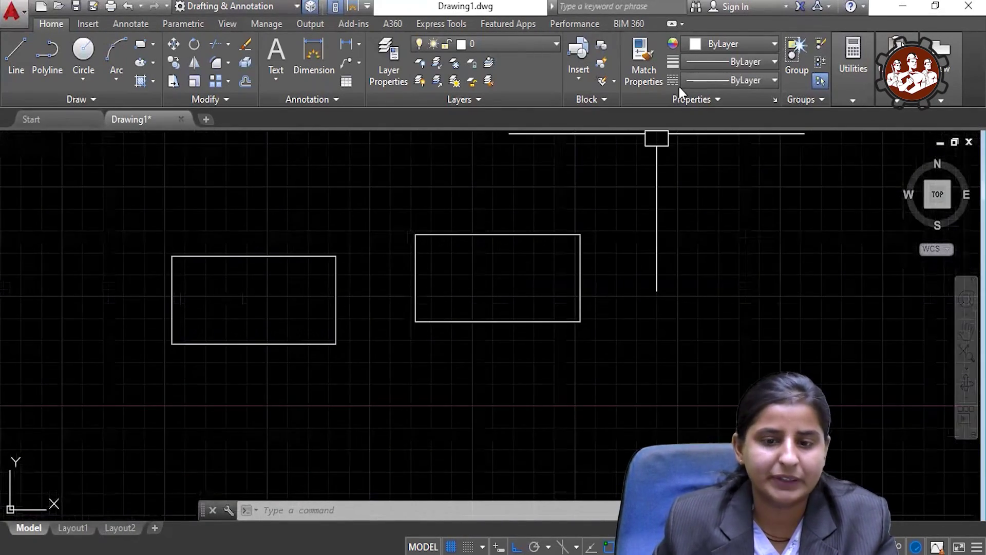